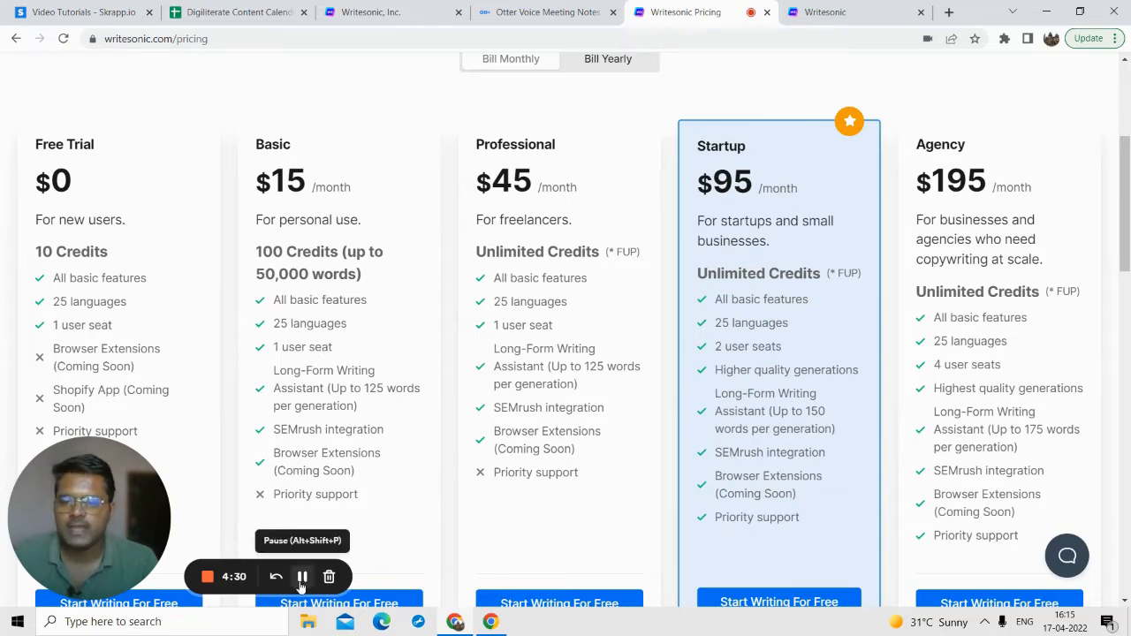
# Step: Review the Writesonic pricing plans and return to the site's home page
pyautogui.scroll(-3, 275, 397)
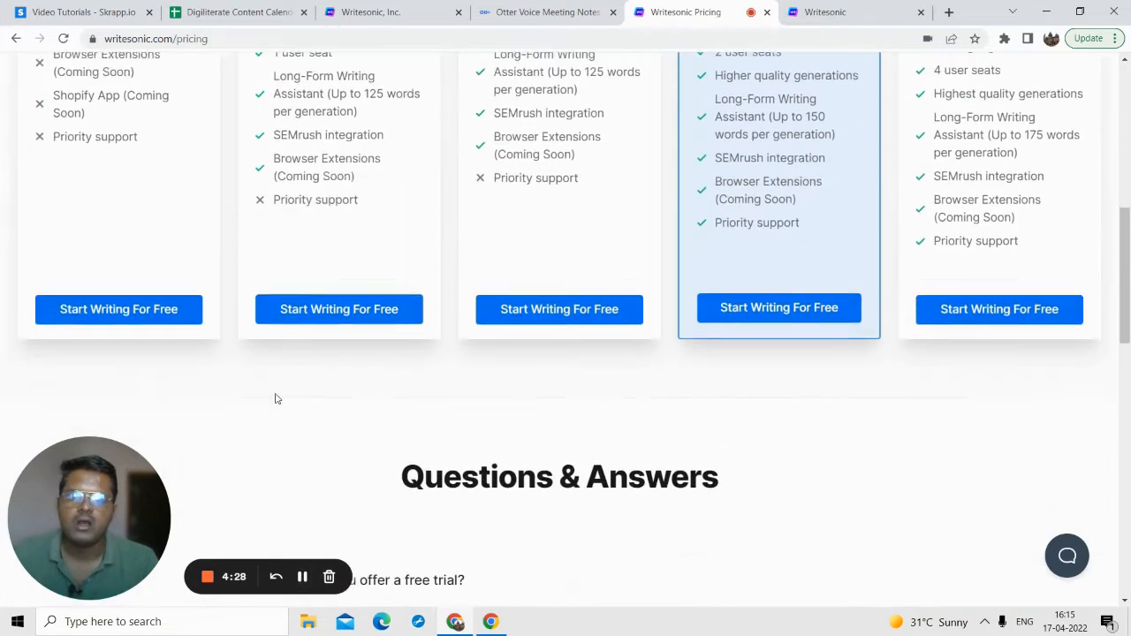
pyautogui.scroll(7, 354, 265)
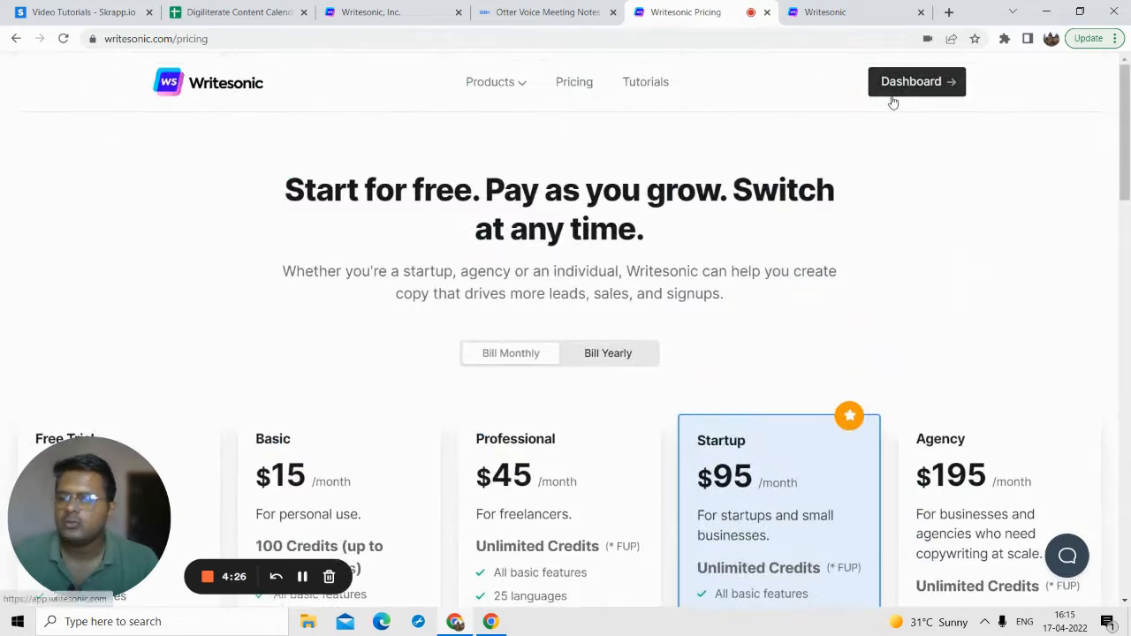
pyautogui.click(228, 86)
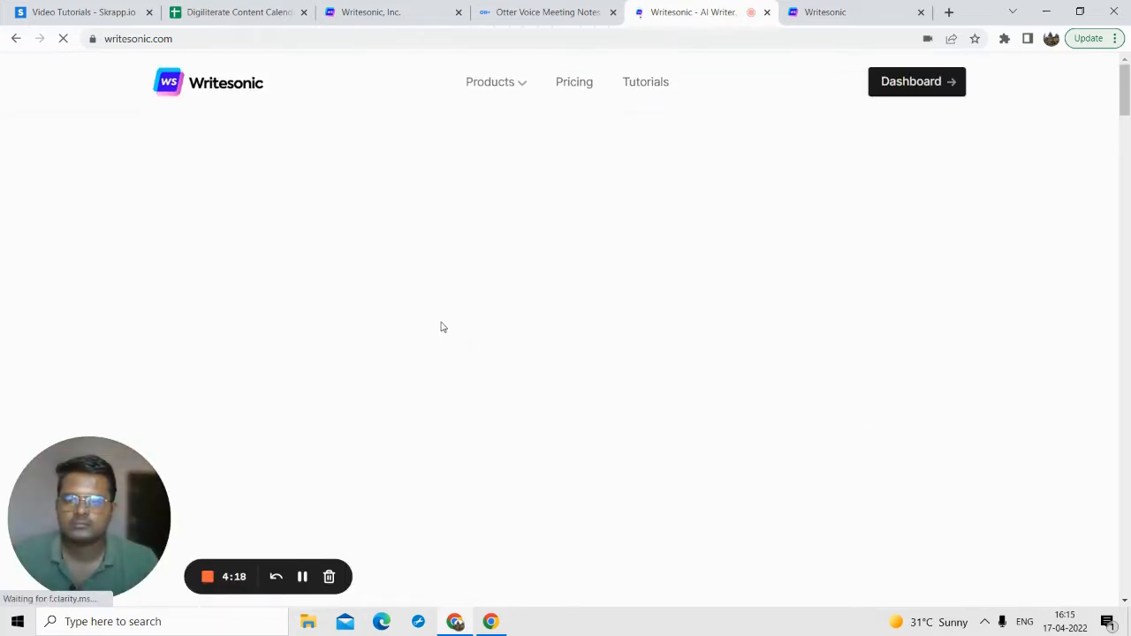
pyautogui.click(302, 577)
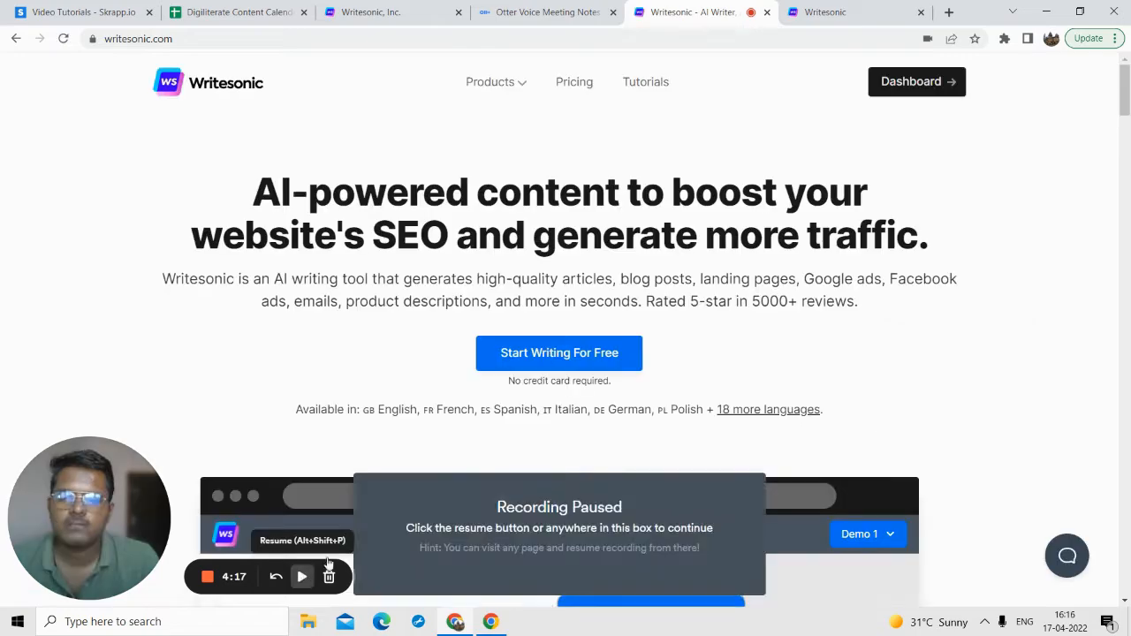
pyautogui.click(302, 576)
# Step: Fill in the interactive Facebook Ads demo with the sample product Yoga International
pyautogui.scroll(-5, 561, 298)
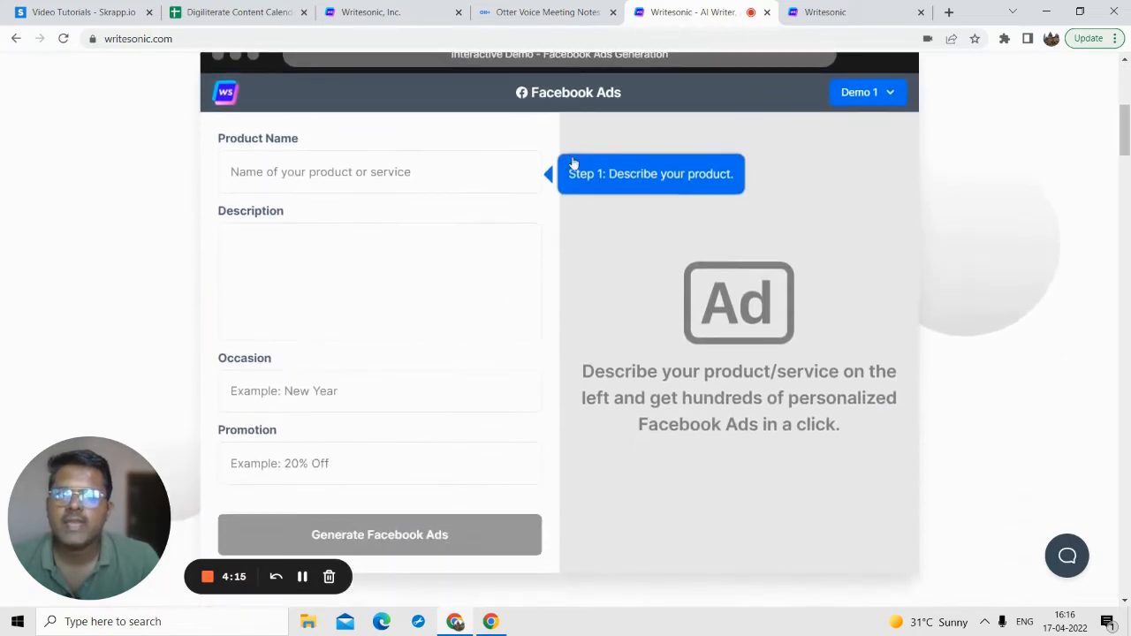
pyautogui.scroll(1, 558, 137)
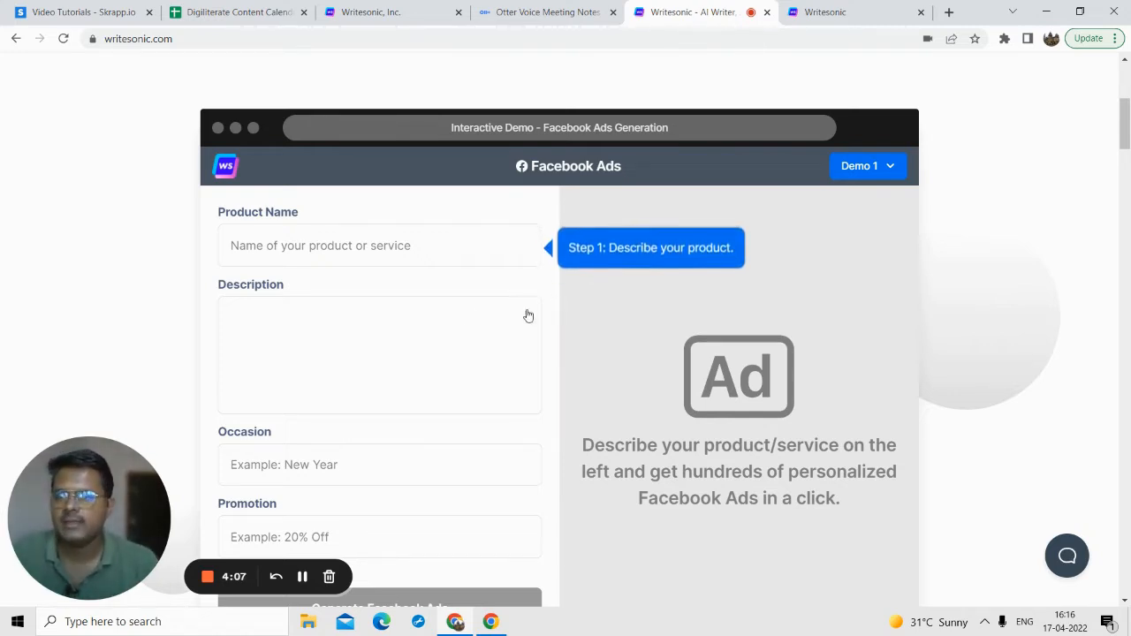
pyautogui.click(377, 249)
pyautogui.write('Yoga International')
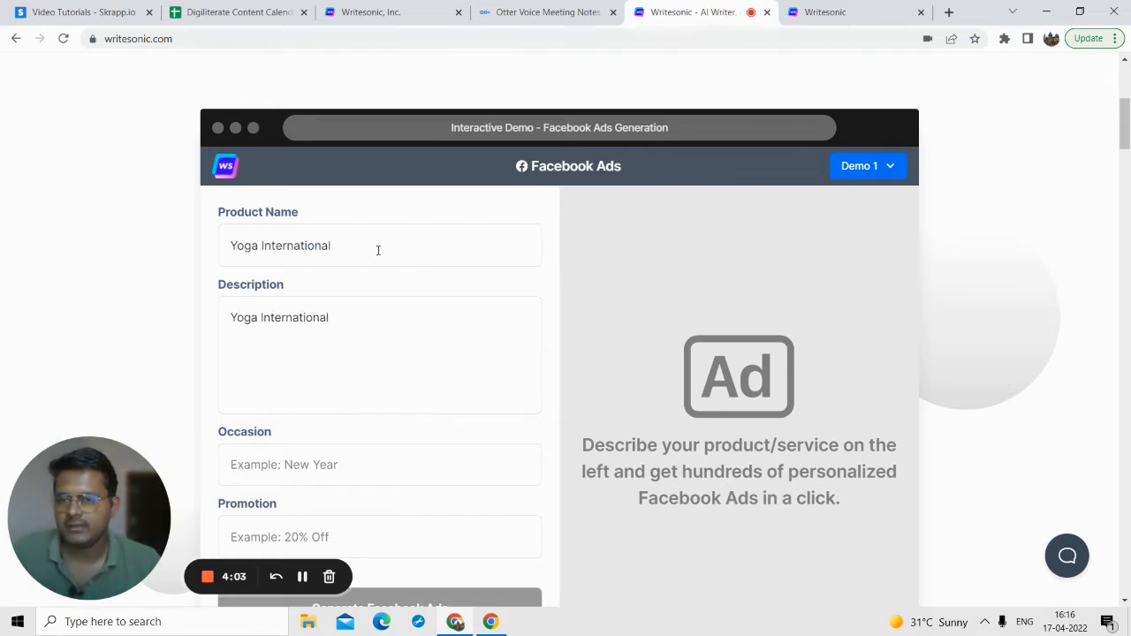
# Step: Check the demo's description, Christmas occasion and 20% Off promotion, and generate the Facebook ads
pyautogui.scroll(-1, 358, 274)
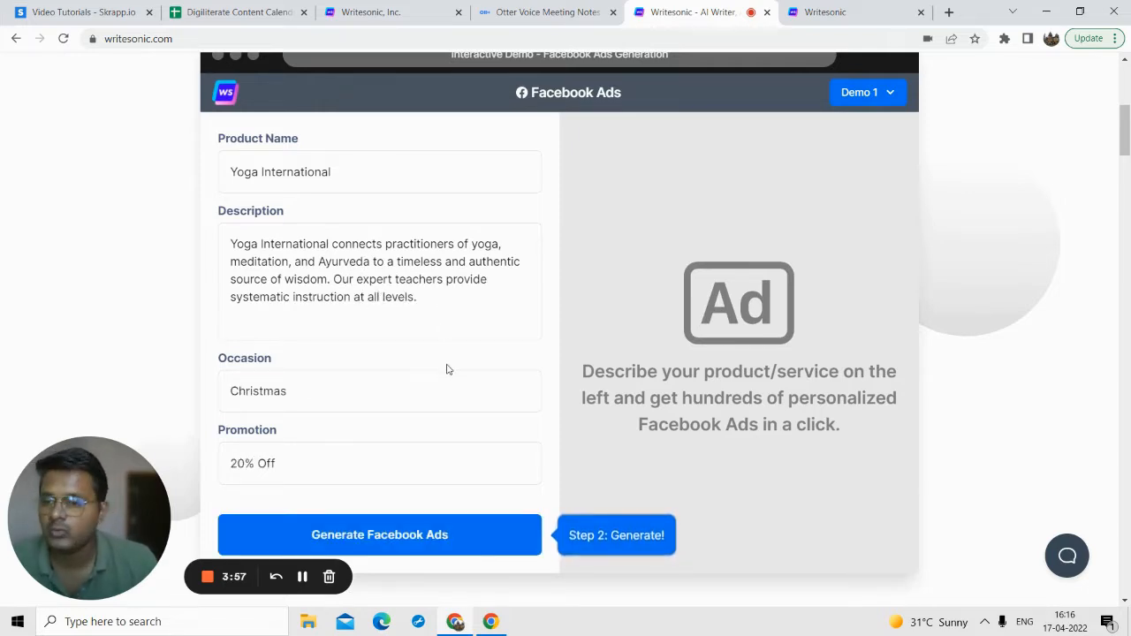
pyautogui.scroll(1, 487, 313)
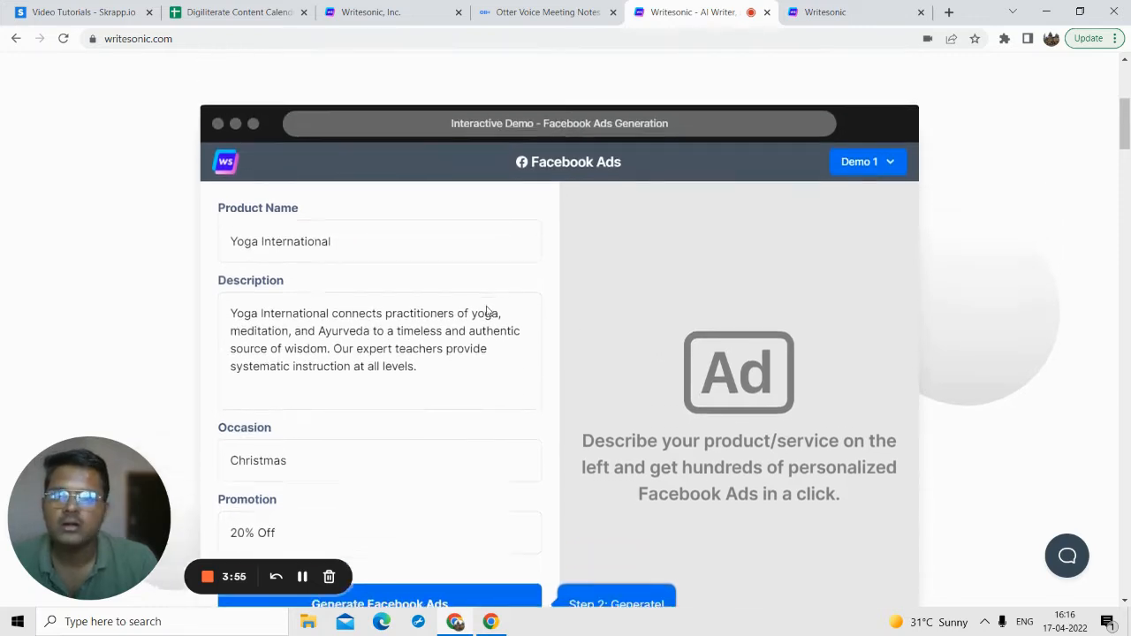
pyautogui.scroll(-1, 354, 247)
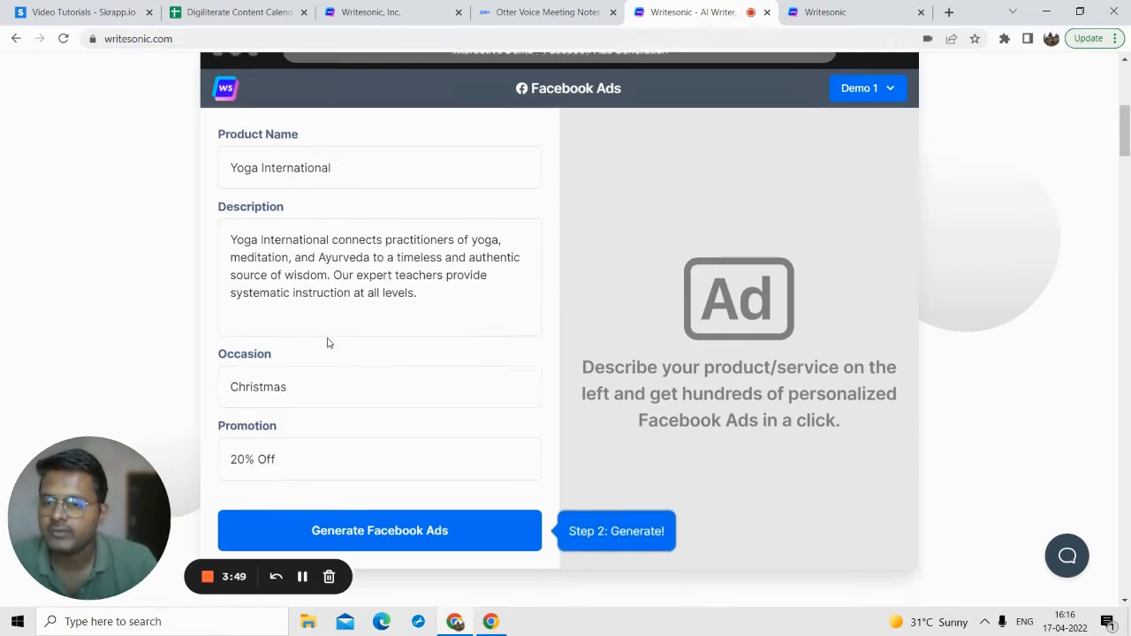
pyautogui.scroll(-1, 281, 324)
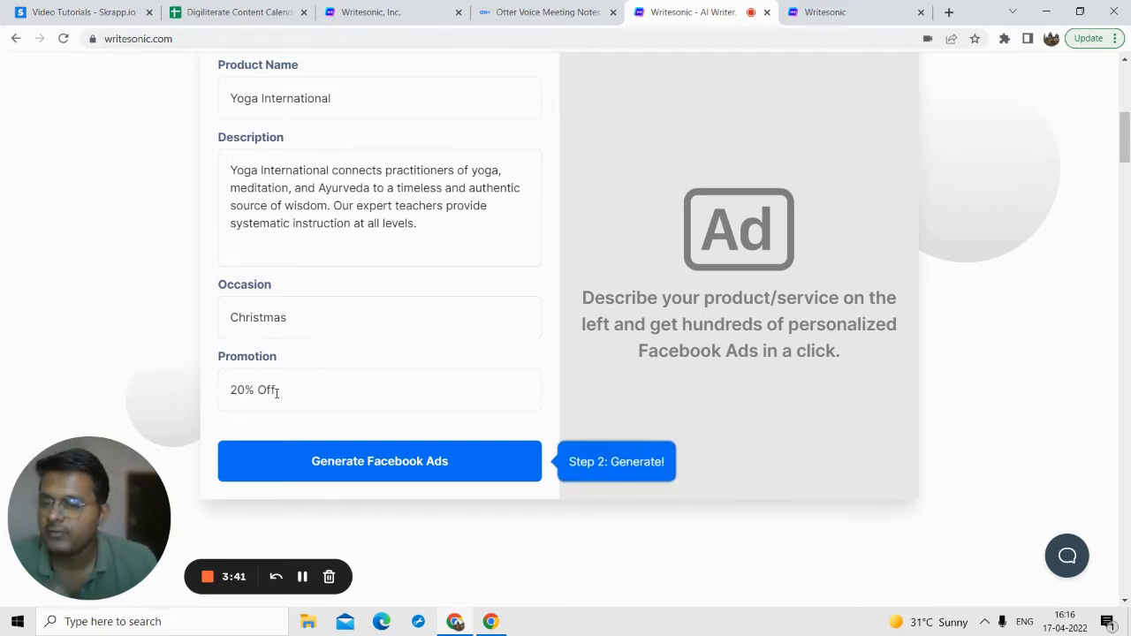
pyautogui.scroll(-1, 398, 371)
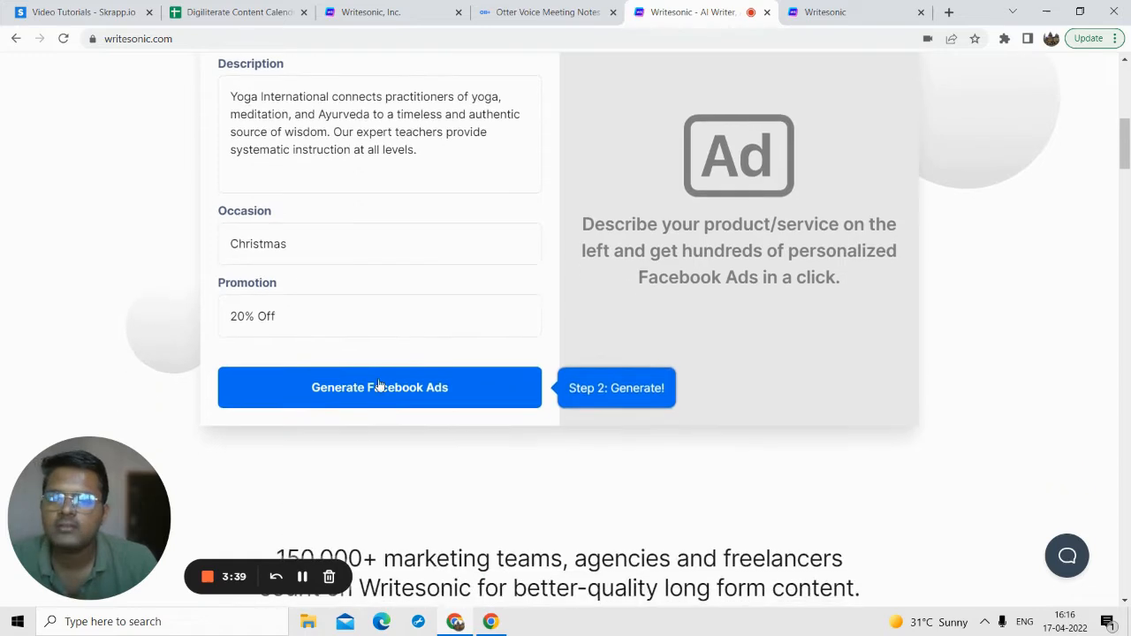
pyautogui.click(371, 401)
# Step: Examine the texts and images of the generated Yoga International ads
pyautogui.scroll(2, 434, 320)
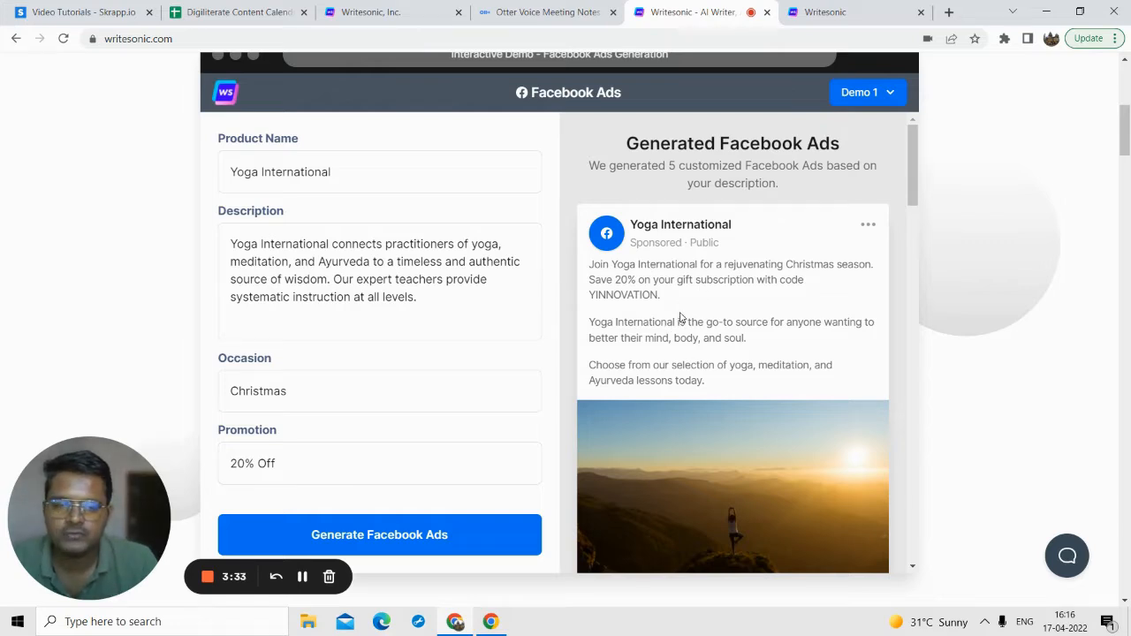
pyautogui.scroll(-1, 671, 221)
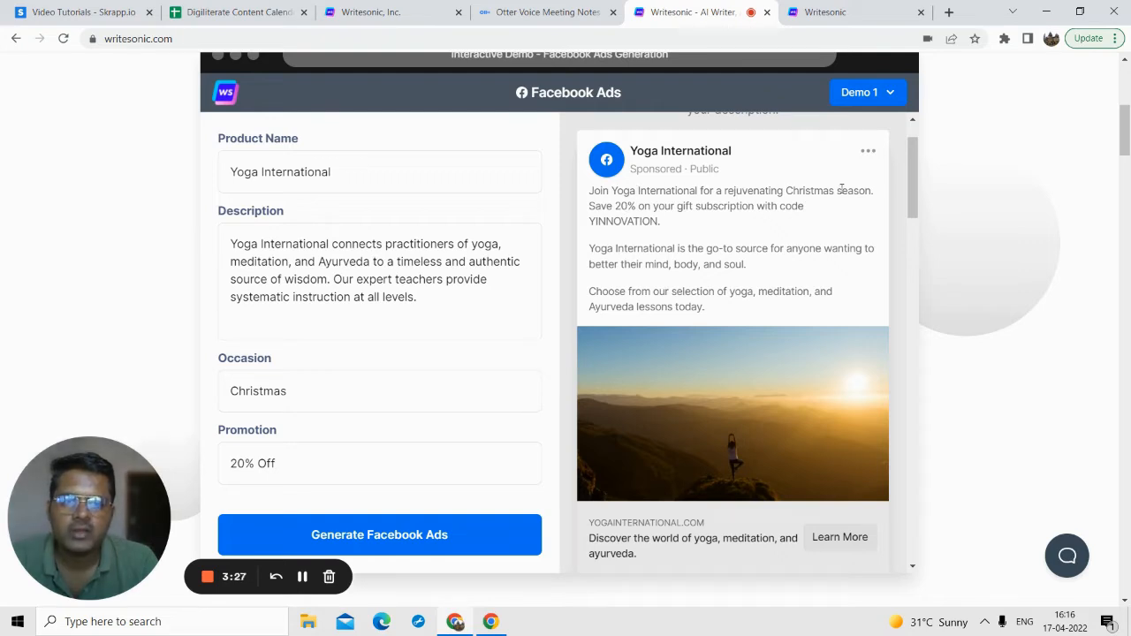
pyautogui.scroll(-12, 688, 267)
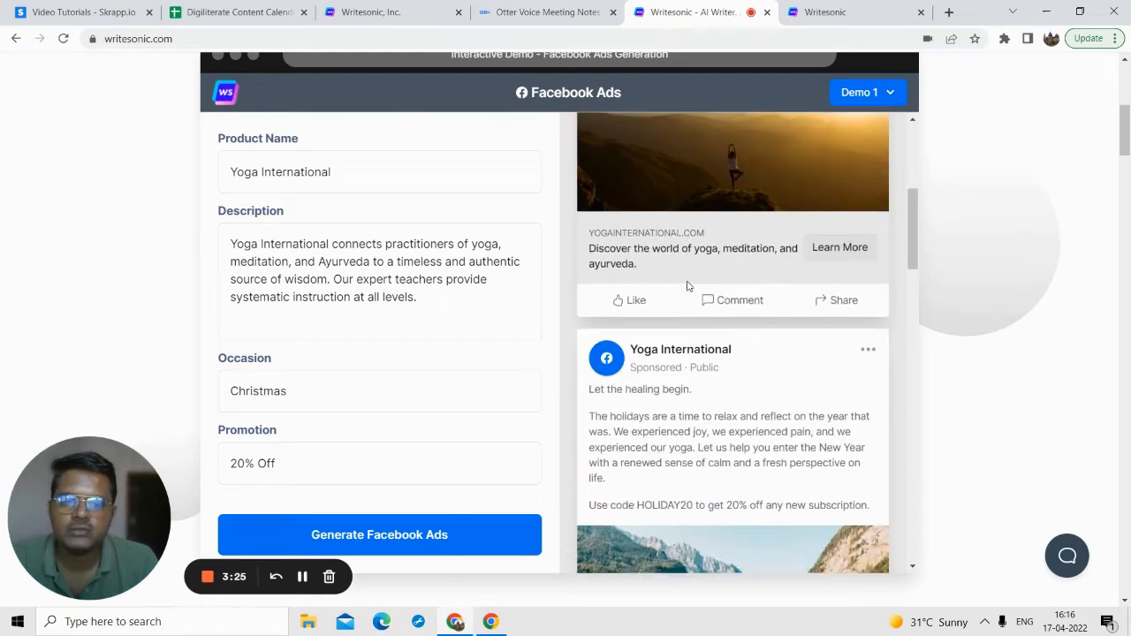
pyautogui.scroll(-10, 687, 285)
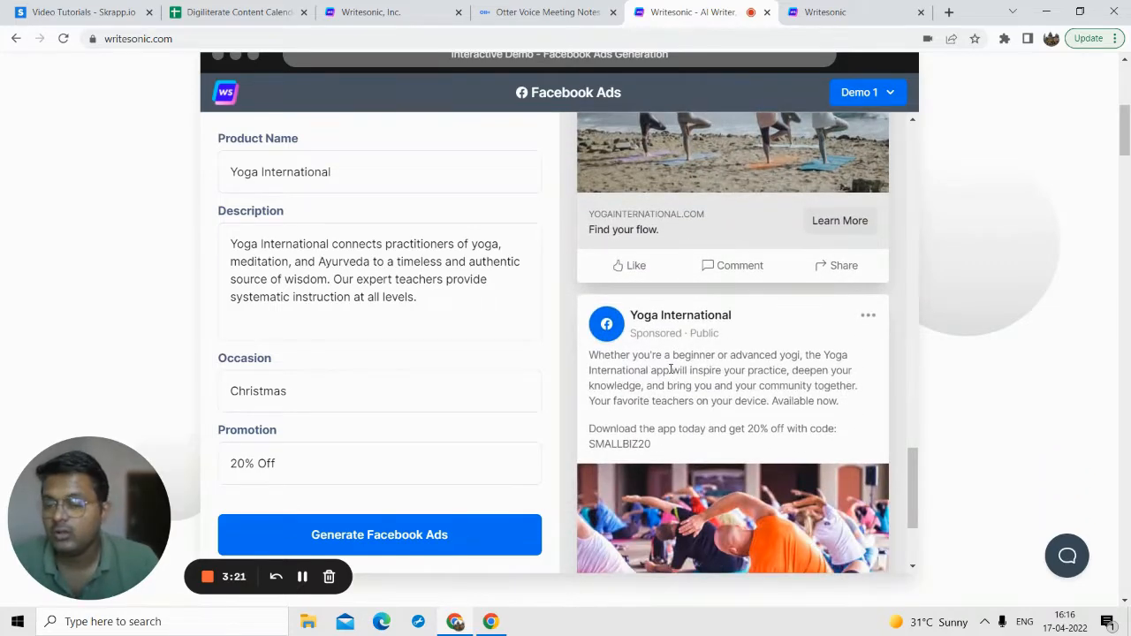
pyautogui.scroll(-3, 670, 370)
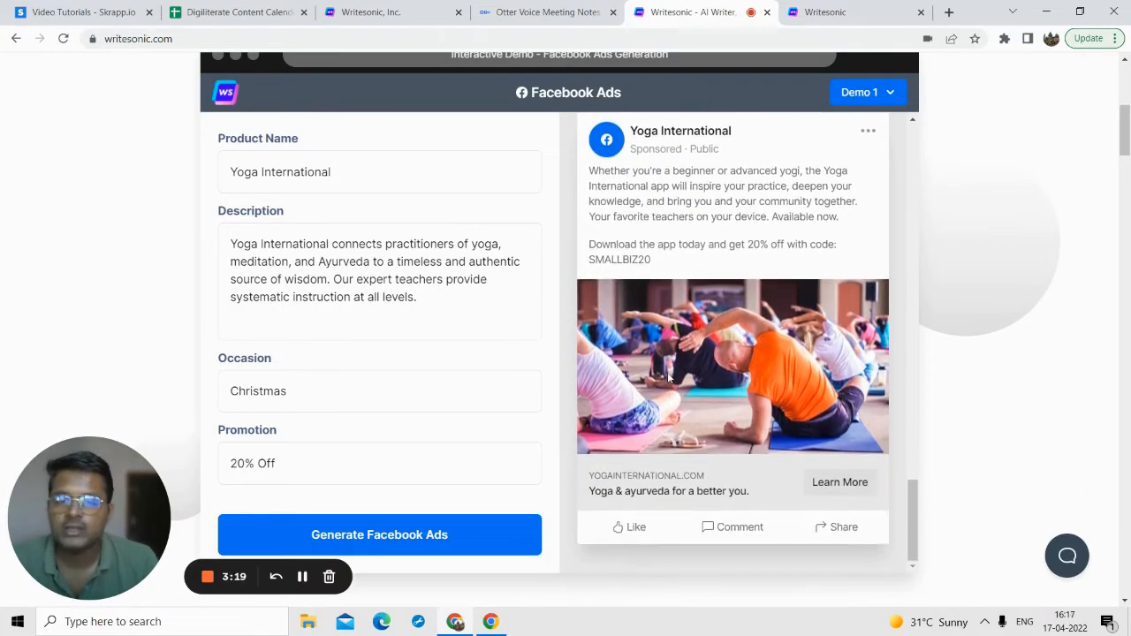
pyautogui.scroll(8, 682, 402)
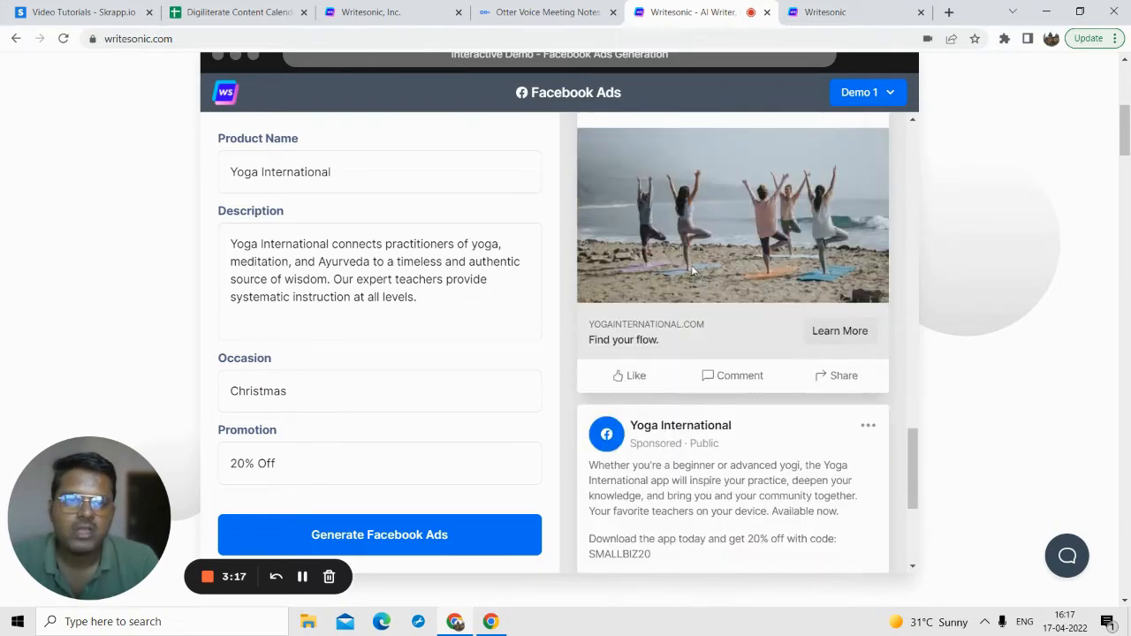
# Step: Open the Writesonic dashboard from the home page
pyautogui.scroll(5, 932, 148)
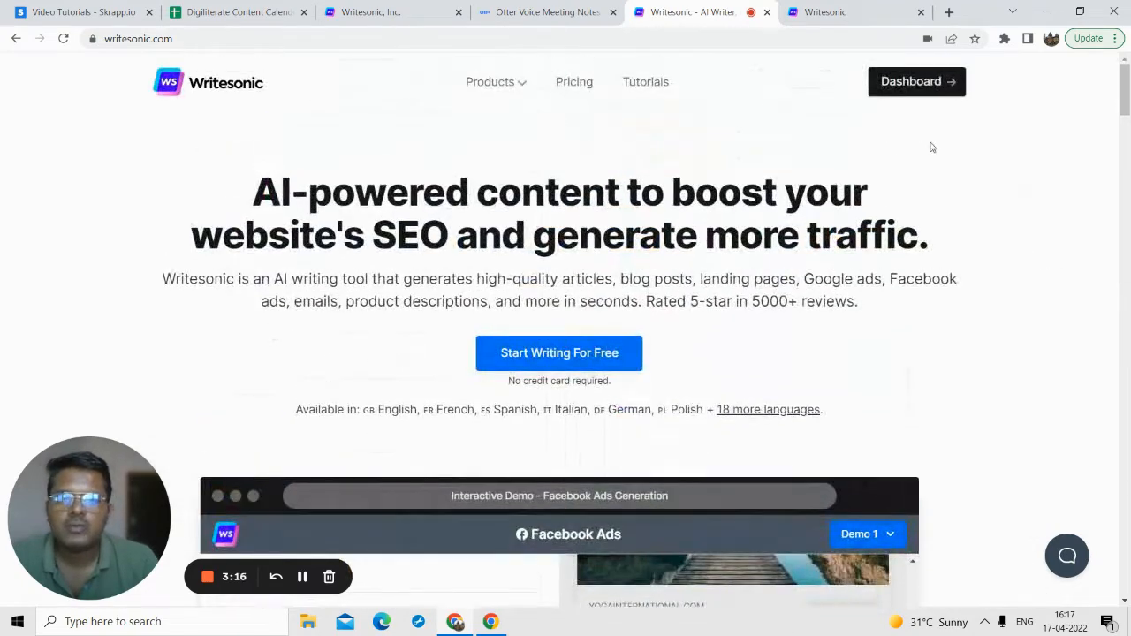
pyautogui.click(903, 89)
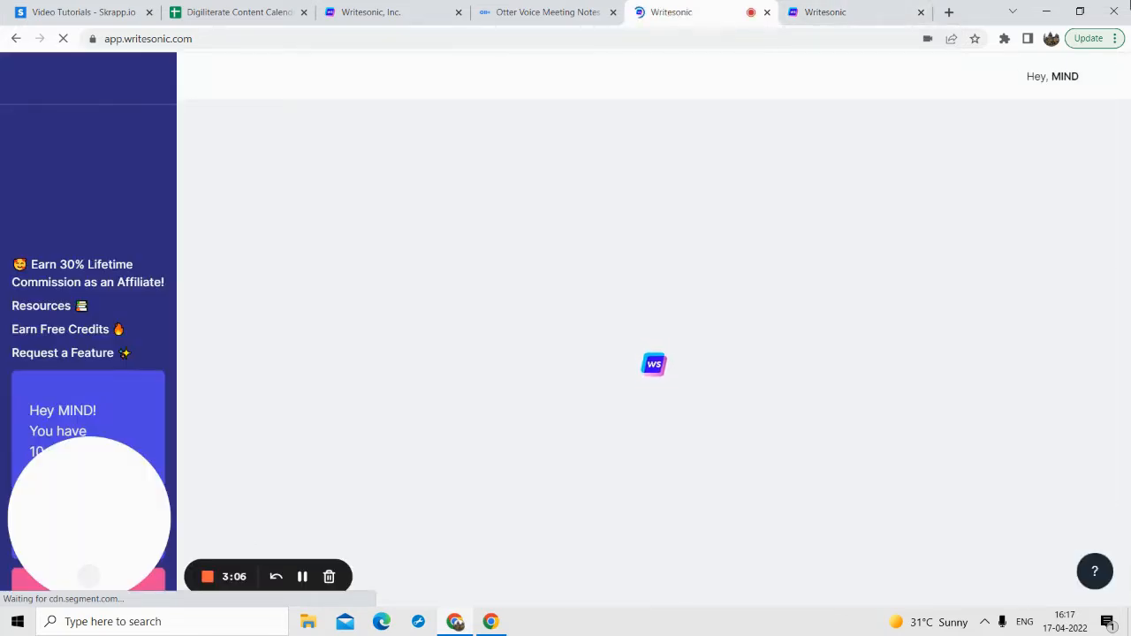
pyautogui.moveTo(78, 534); pyautogui.dragTo(260, 444)
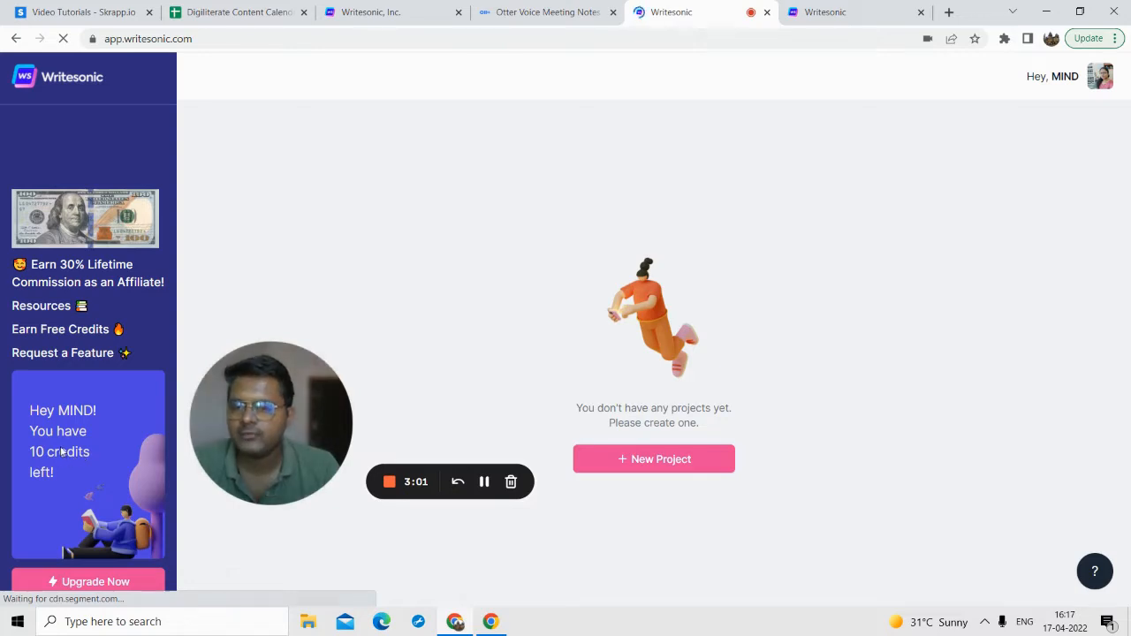
pyautogui.moveTo(290, 409); pyautogui.dragTo(209, 407)
# Step: Create a new project named Testing
pyautogui.click(612, 455)
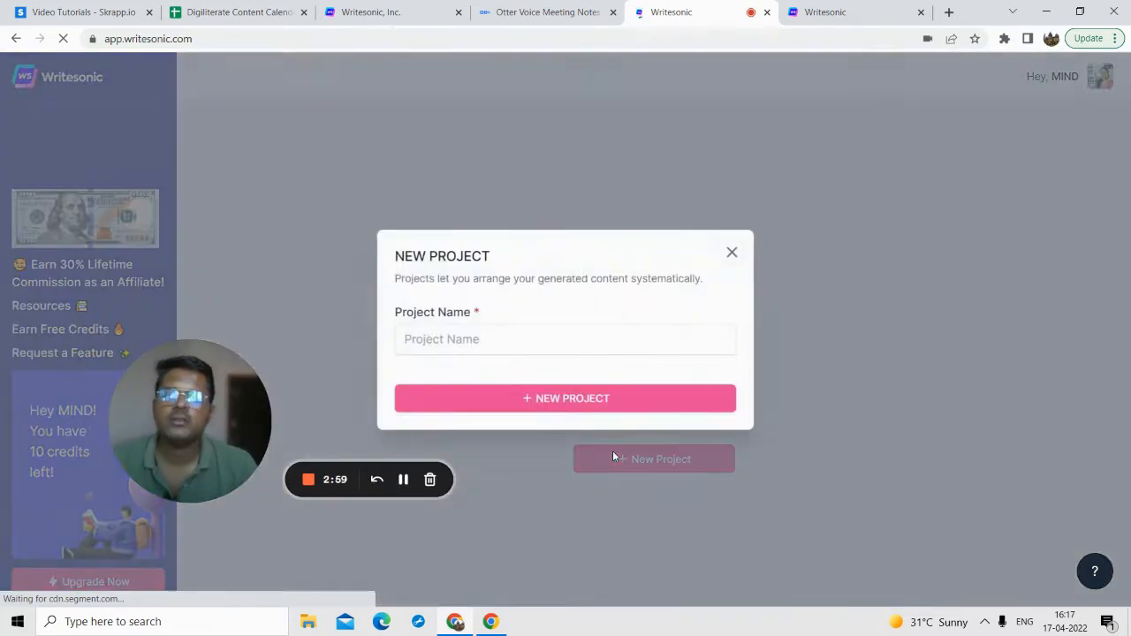
pyautogui.click(508, 349)
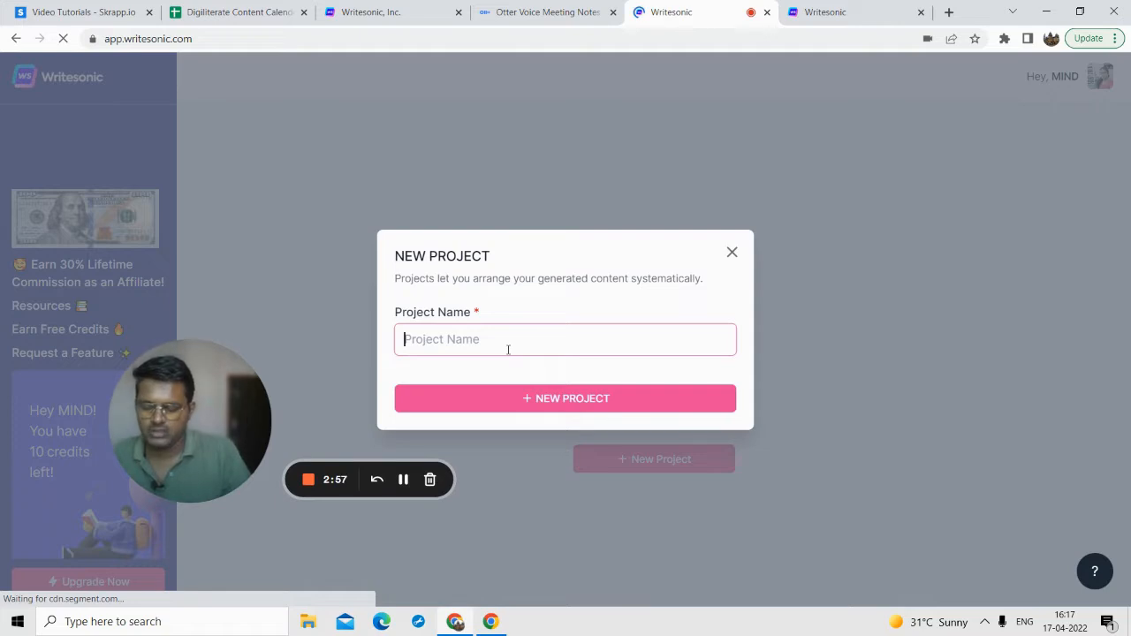
pyautogui.write('Testing')
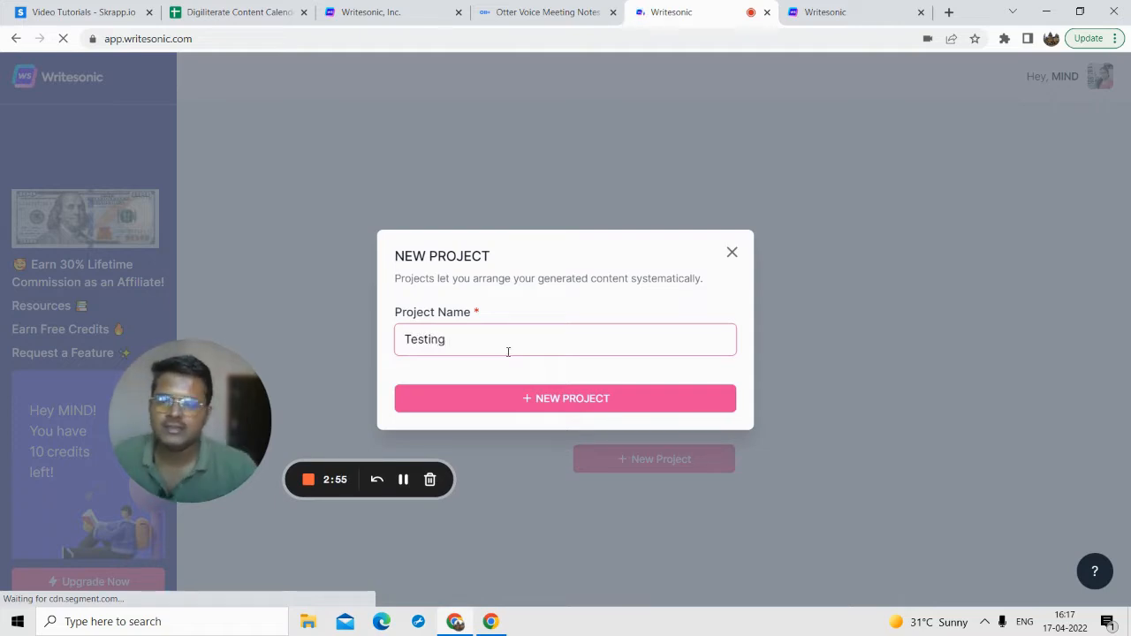
pyautogui.click(520, 405)
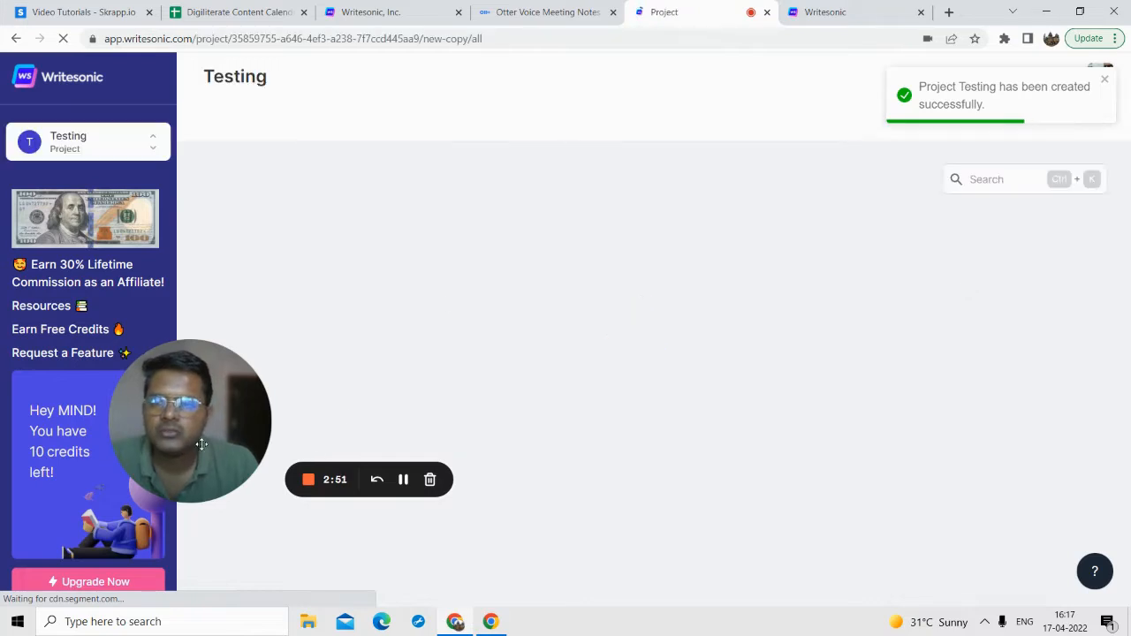
pyautogui.moveTo(152, 439); pyautogui.dragTo(54, 439)
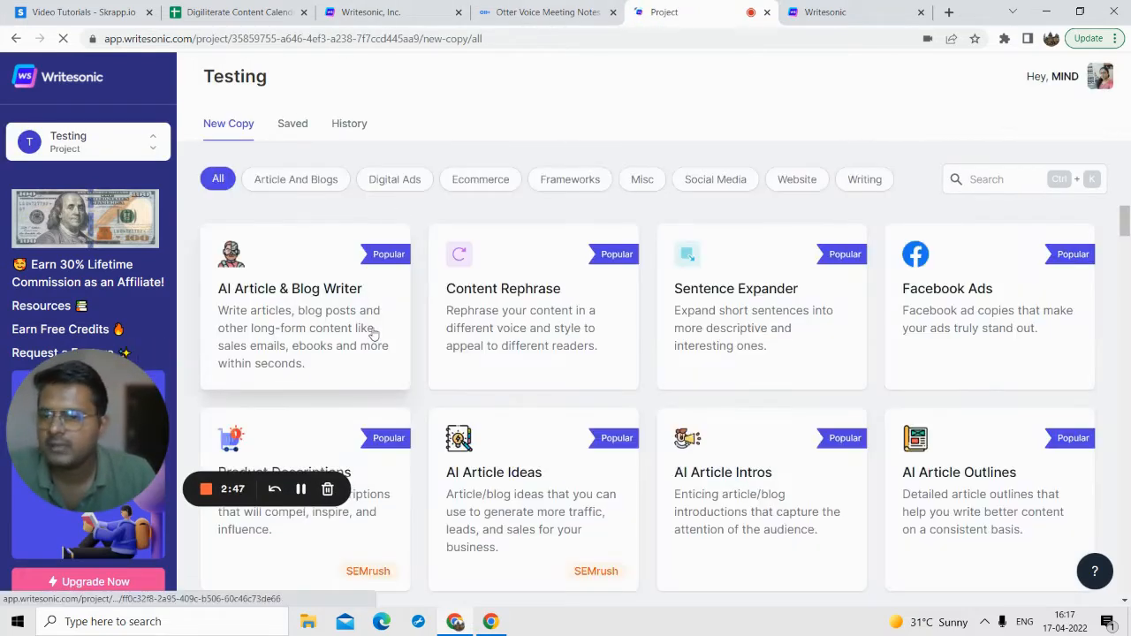
# Step: Browse the copy templates of the Testing project, open Facebook Ads and look over its input form
pyautogui.scroll(-4, 386, 325)
pyautogui.scroll(3, 386, 325)
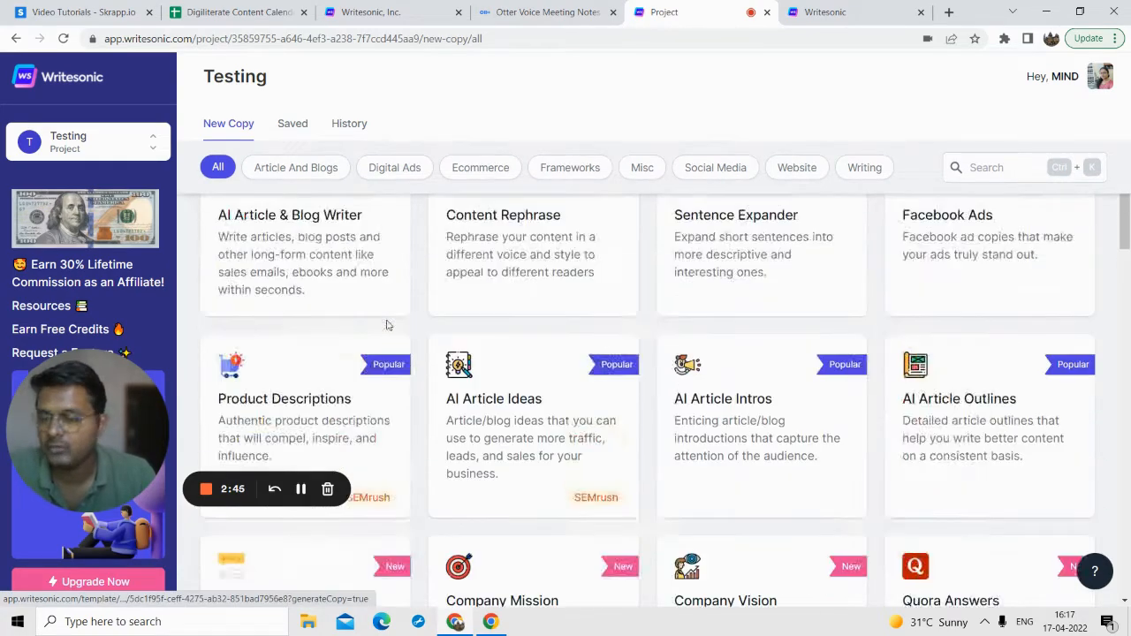
pyautogui.scroll(1, 564, 305)
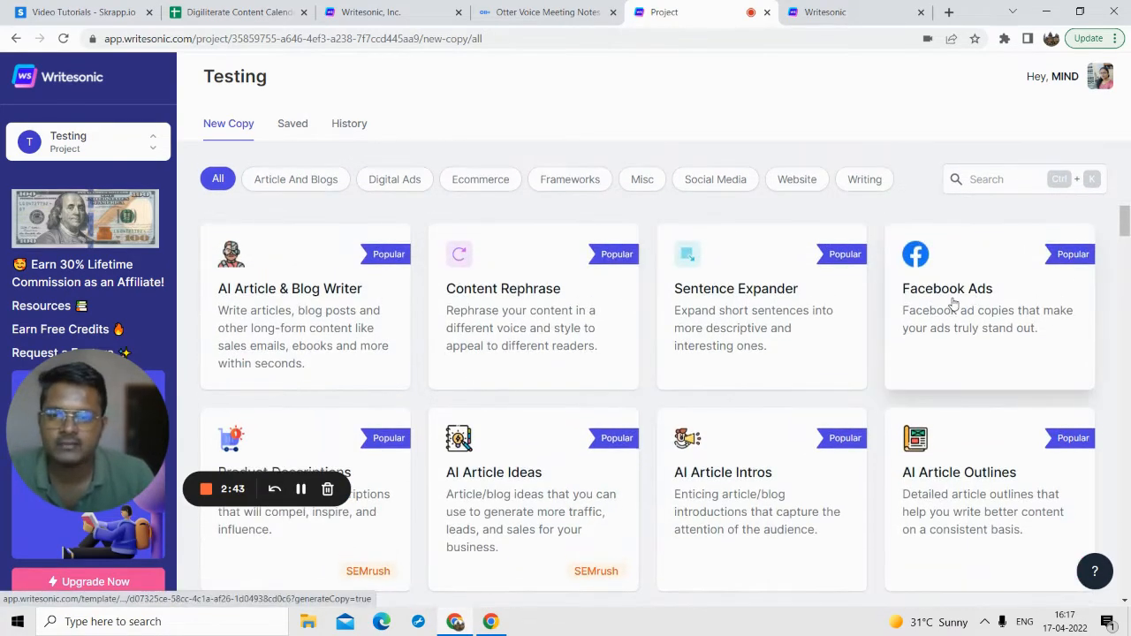
pyautogui.click(954, 290)
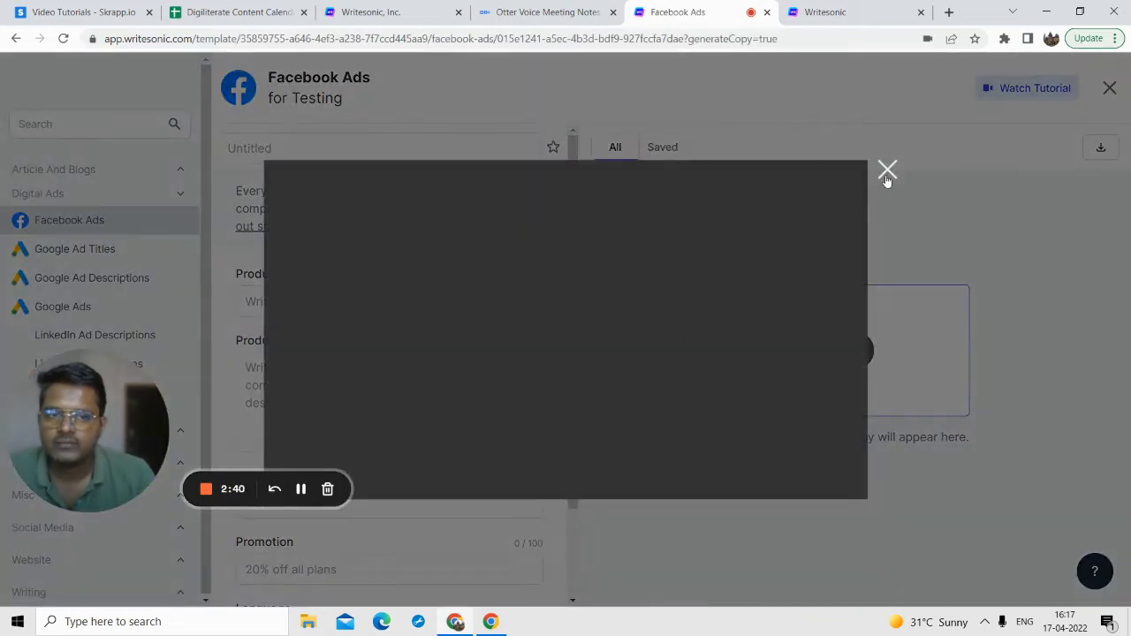
pyautogui.click(887, 171)
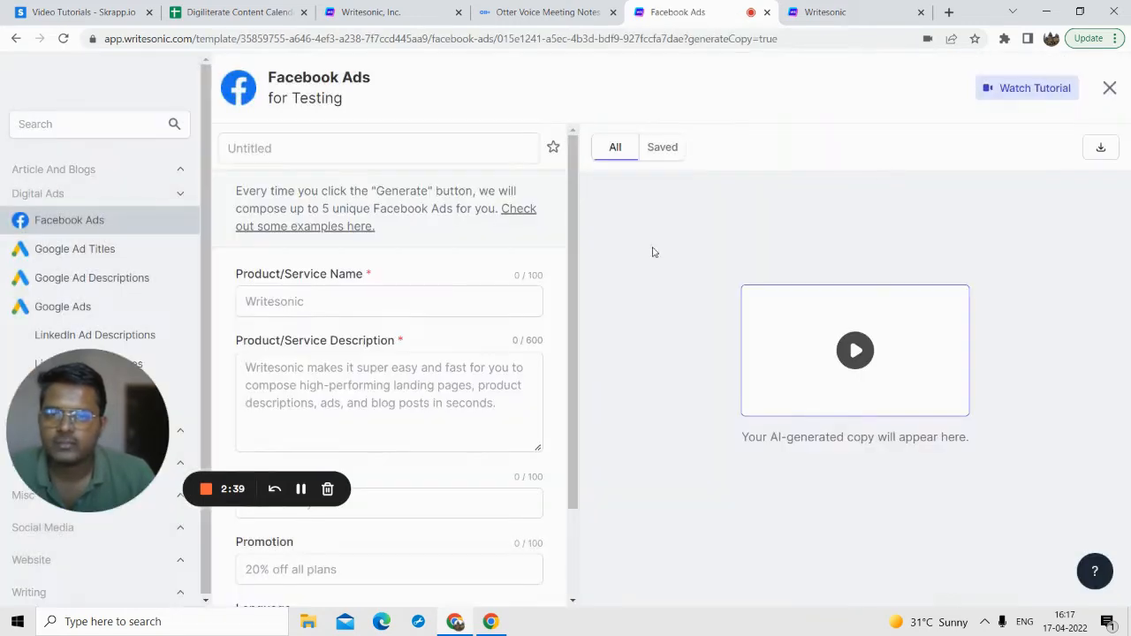
pyautogui.scroll(-1, 310, 295)
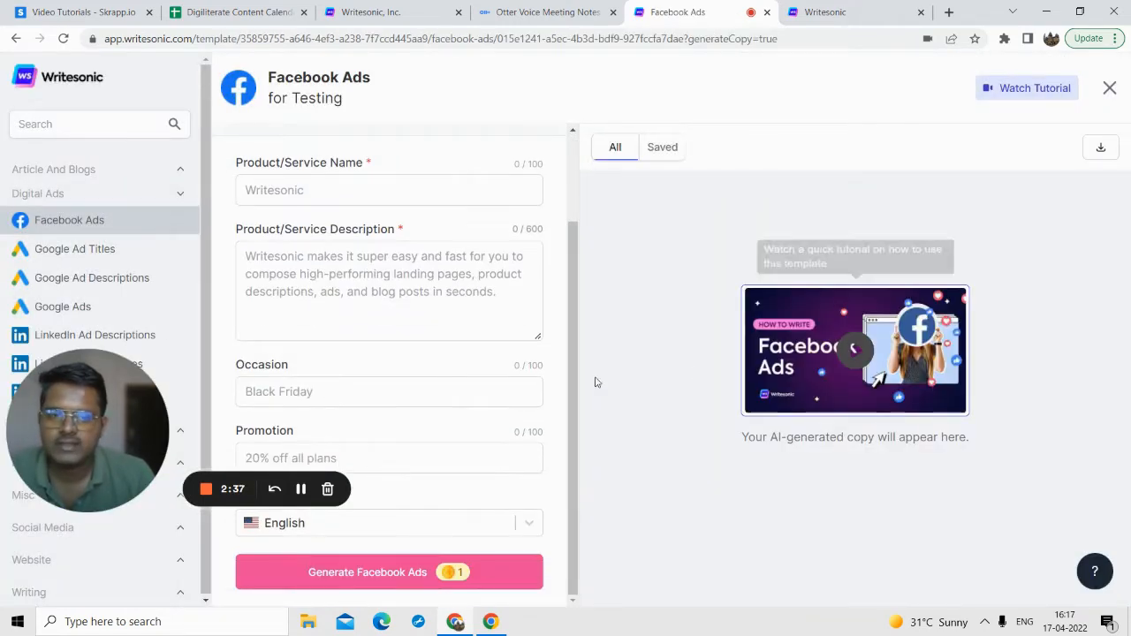
pyautogui.scroll(1, 414, 326)
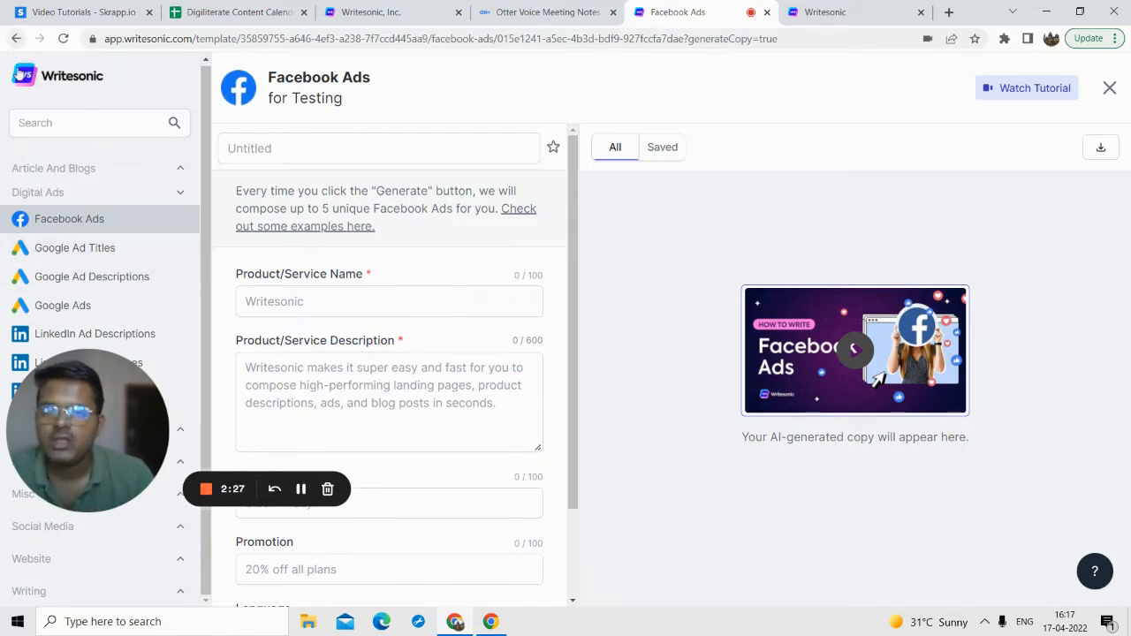
# Step: Expand the Article And Blogs category and open the AI Article Writer 3.0 (Beta) template
pyautogui.moveTo(75, 380); pyautogui.dragTo(292, 376)
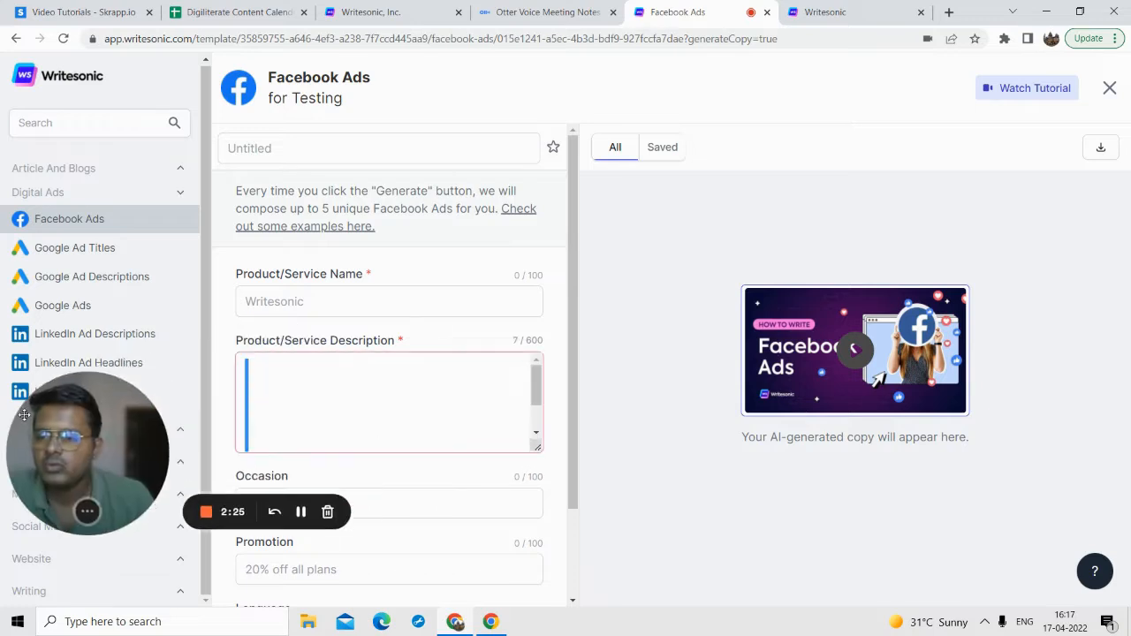
pyautogui.moveTo(73, 402); pyautogui.dragTo(365, 340)
pyautogui.click(94, 169)
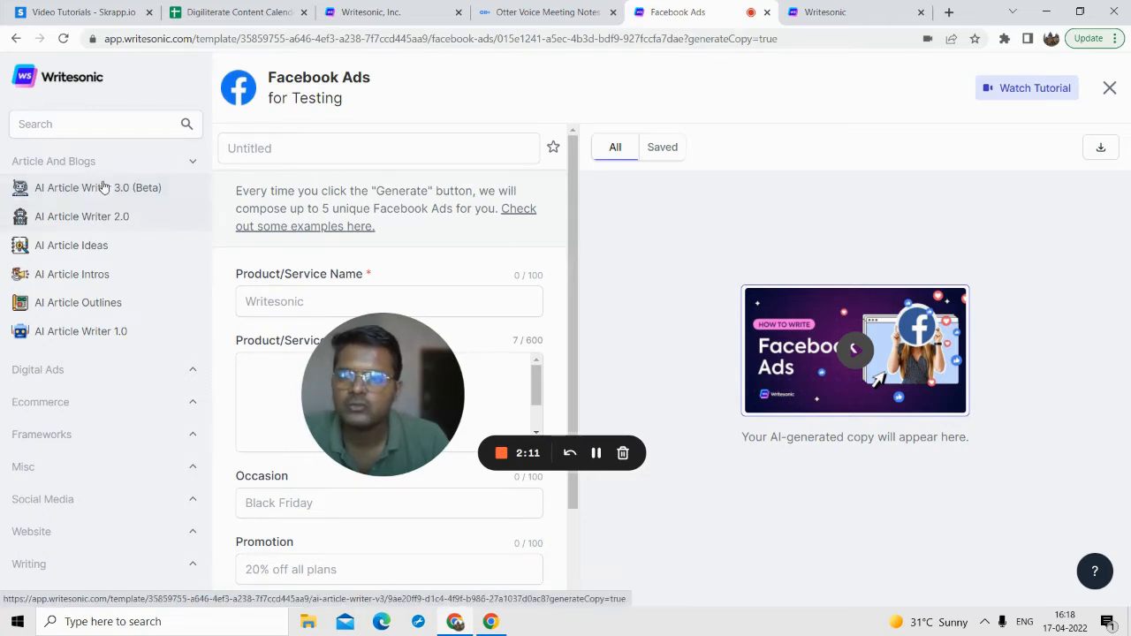
pyautogui.click(101, 188)
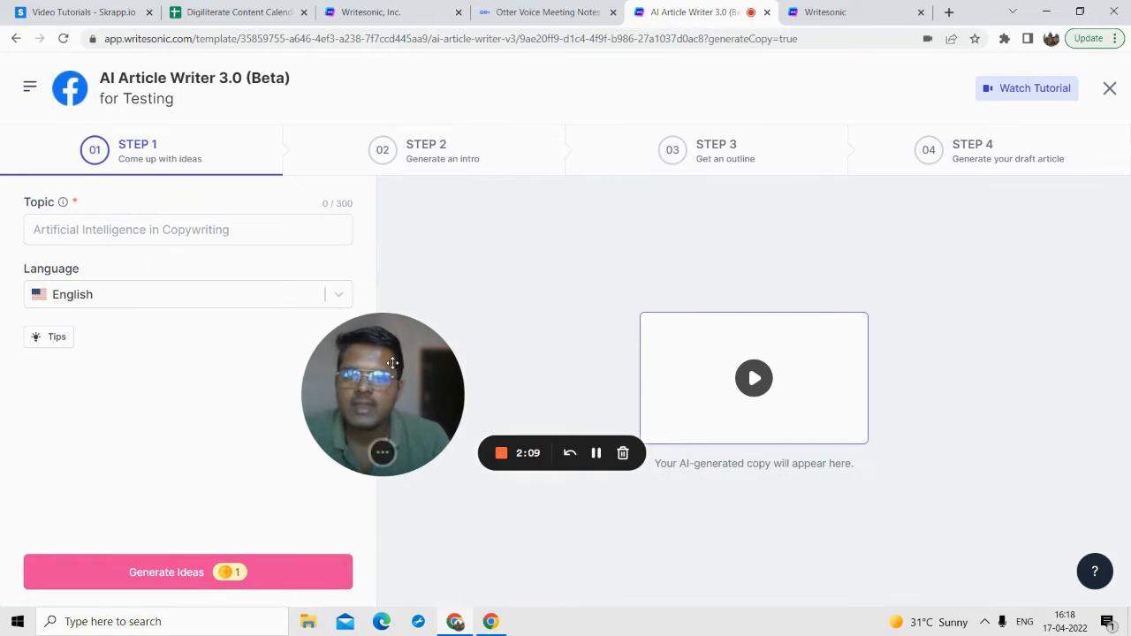
# Step: Enter the topic "5 best way to generate leads for business" and generate article ideas in English
pyautogui.moveTo(395, 360); pyautogui.dragTo(554, 302)
pyautogui.click(106, 235)
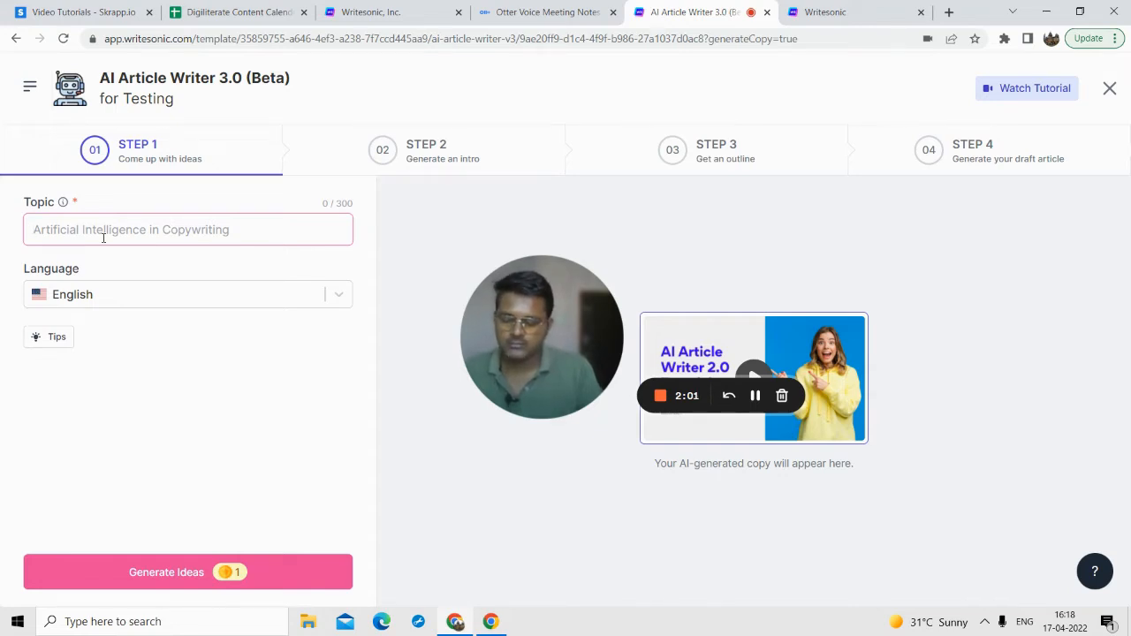
pyautogui.write('5')
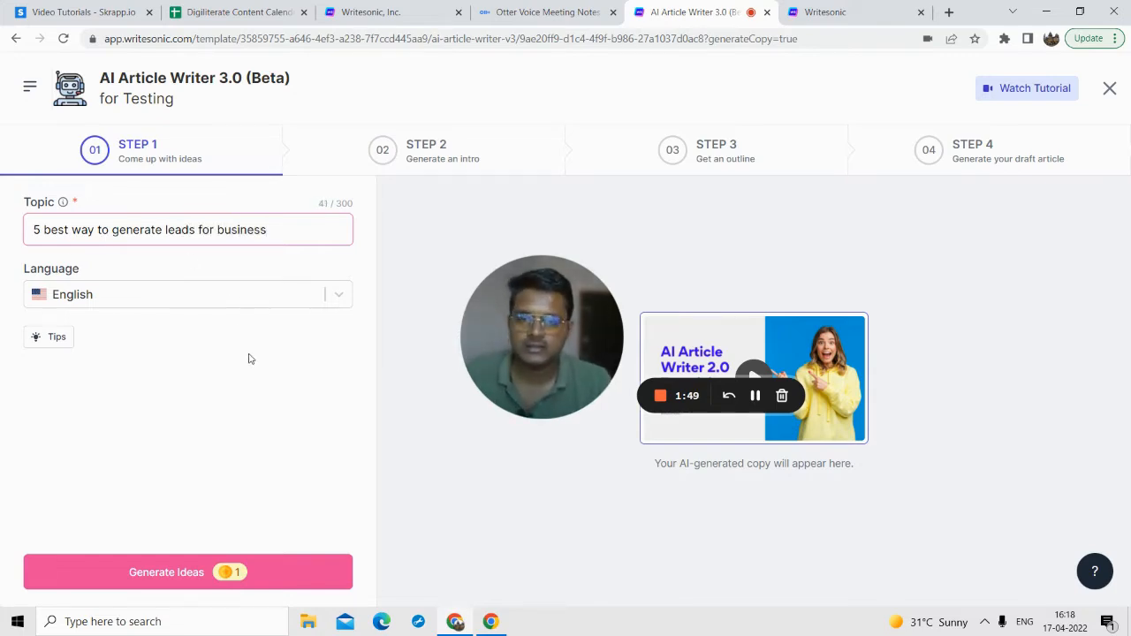
pyautogui.click(200, 573)
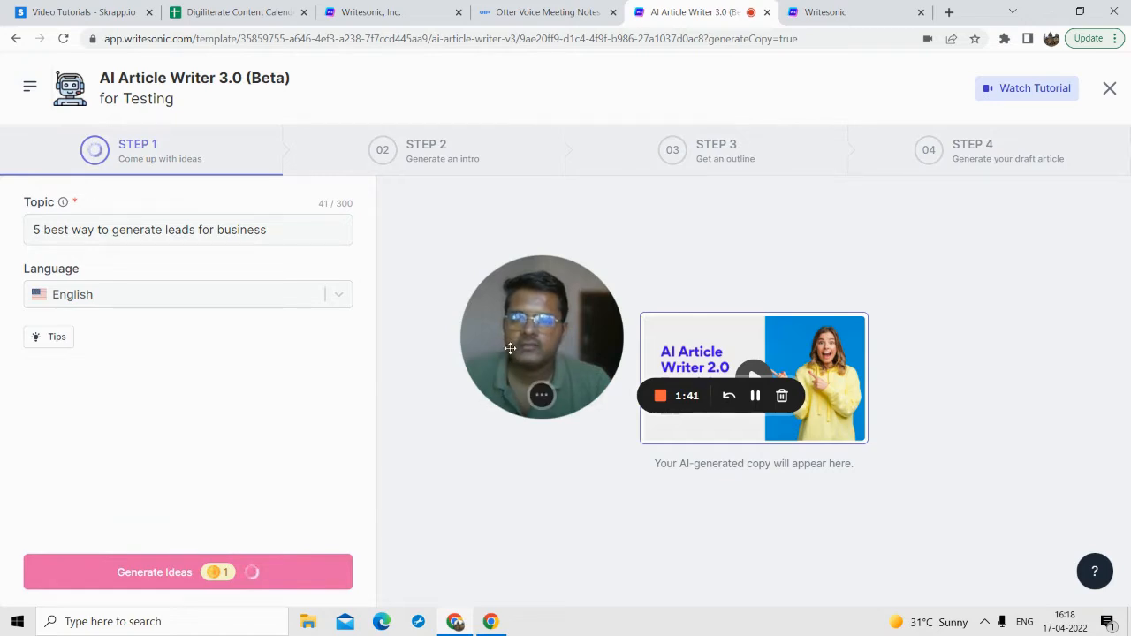
pyautogui.moveTo(511, 346); pyautogui.dragTo(155, 394)
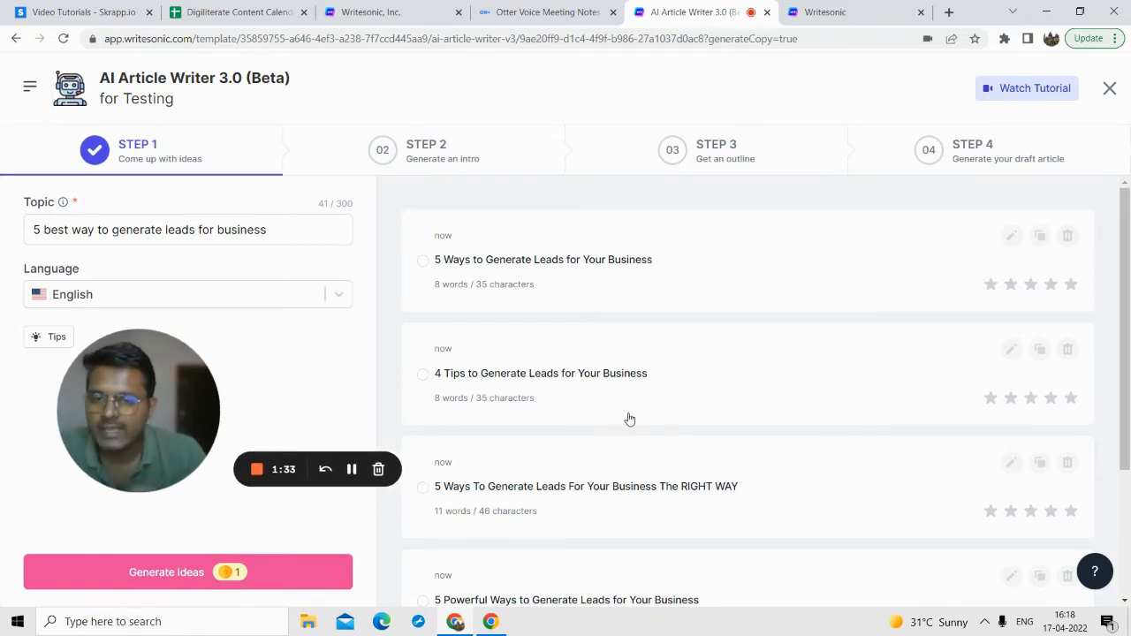
# Step: Look through the generated ideas and choose "5 Powerful Ways to Generate Leads for Your Business" as the article title
pyautogui.scroll(-1, 625, 414)
pyautogui.scroll(-2, 527, 414)
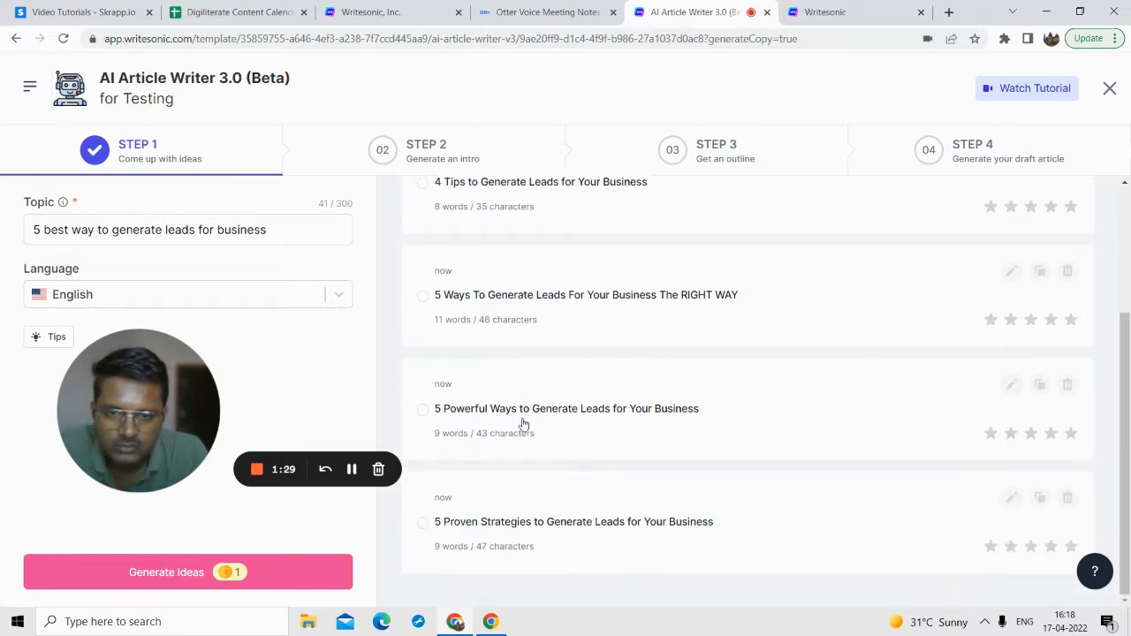
pyautogui.scroll(3, 538, 294)
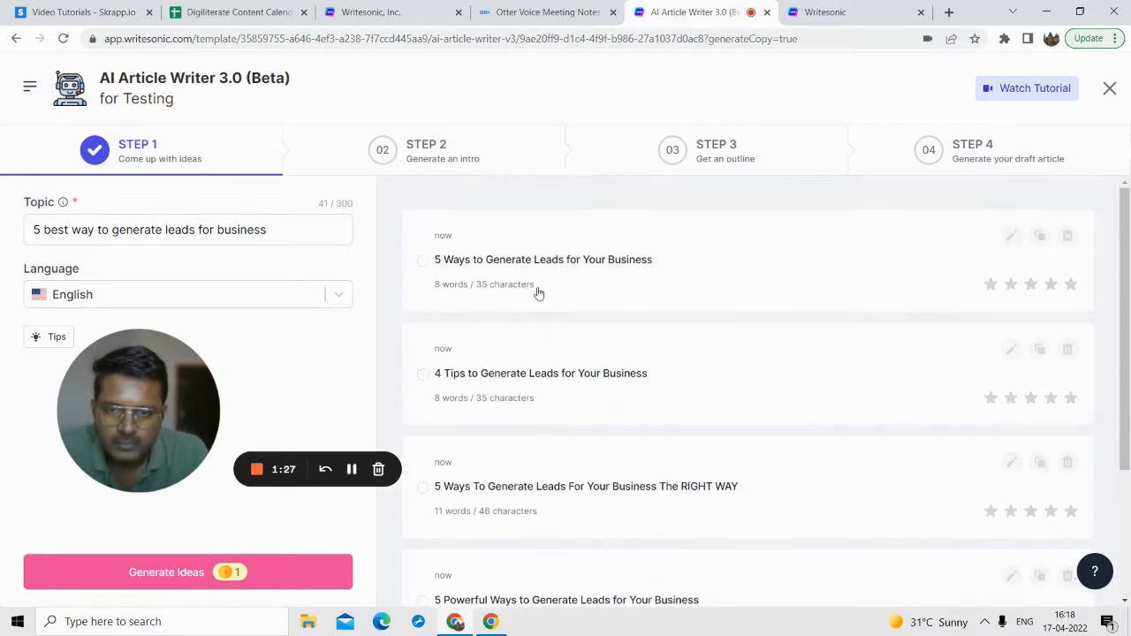
pyautogui.scroll(-3, 568, 396)
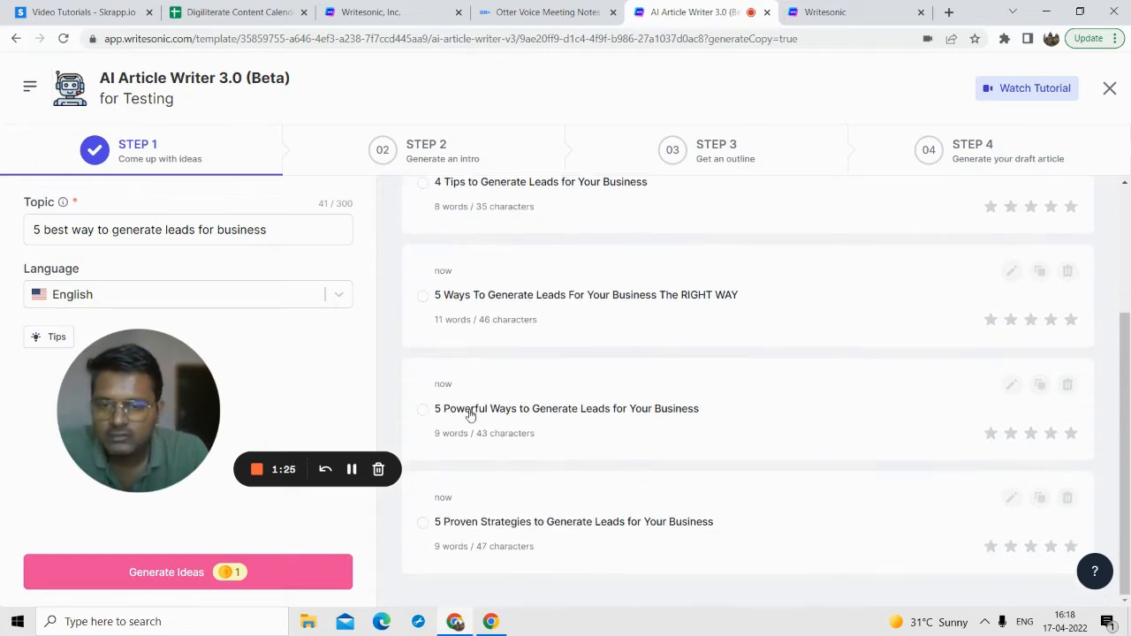
pyautogui.click(536, 412)
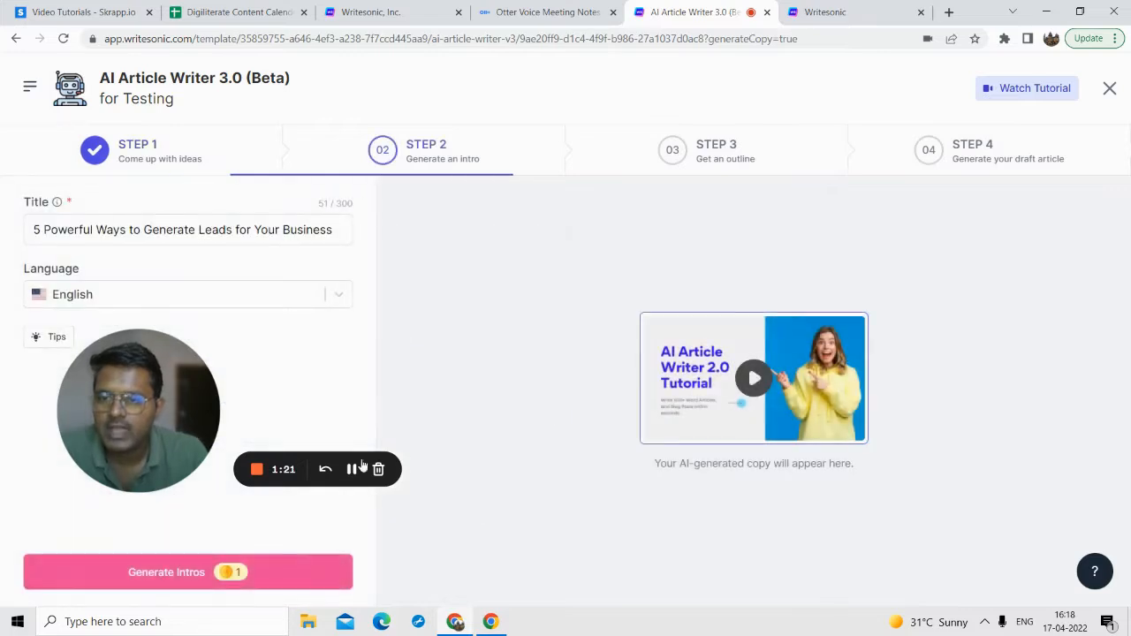
# Step: Check the title in the intro form and generate intros for the article
pyautogui.moveTo(174, 399); pyautogui.dragTo(212, 400)
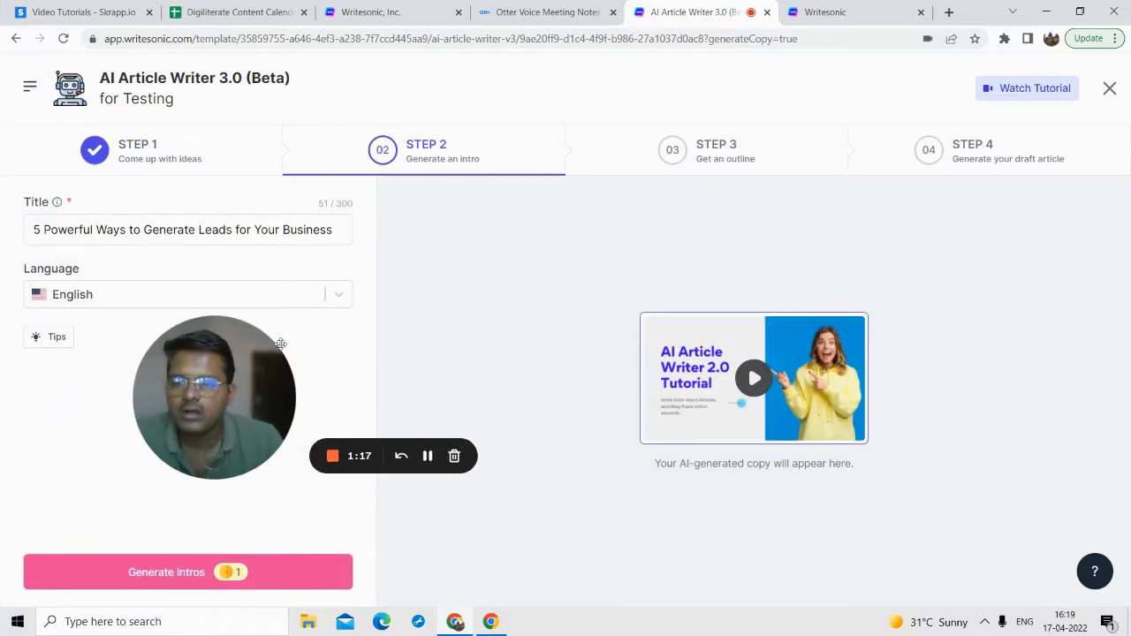
pyautogui.tripleClick(218, 228)
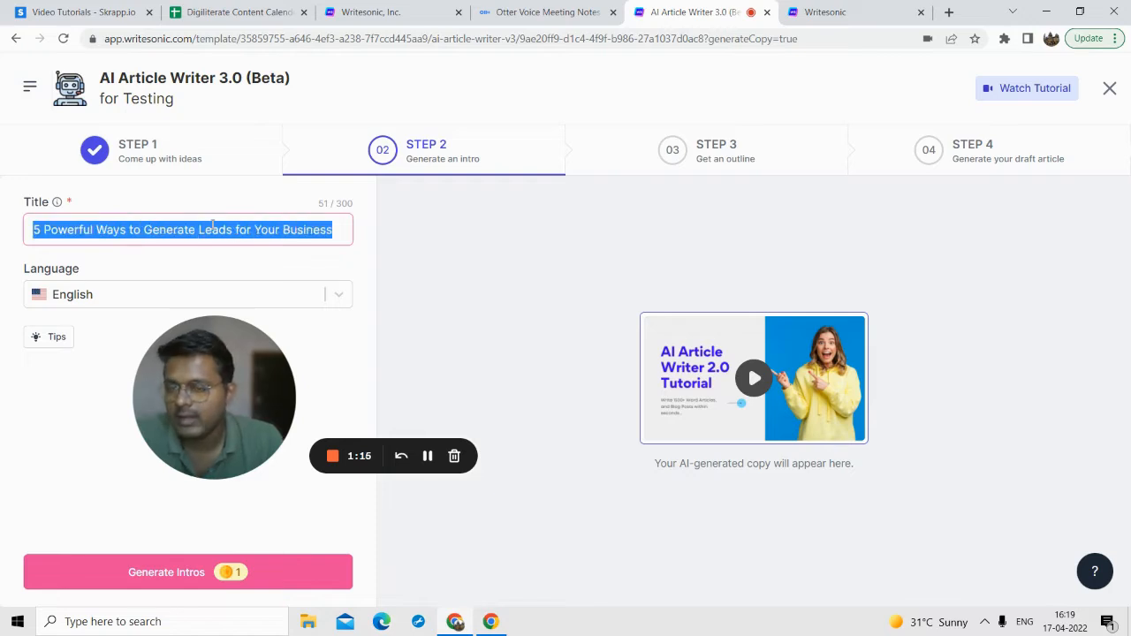
pyautogui.click(219, 229)
pyautogui.doubleClick(219, 228)
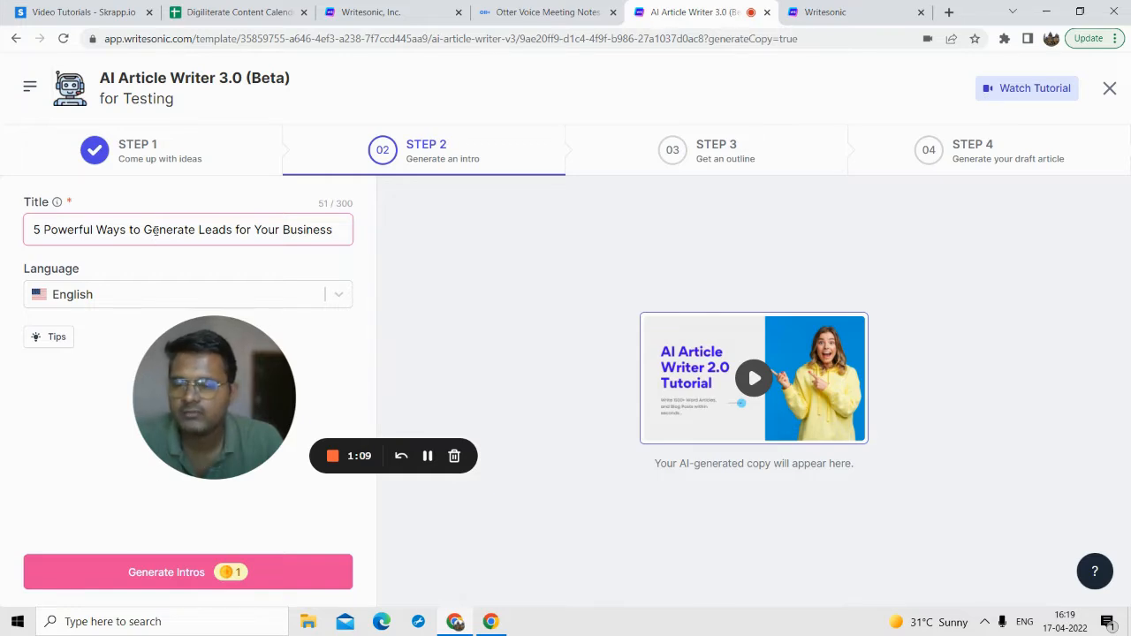
pyautogui.click(164, 574)
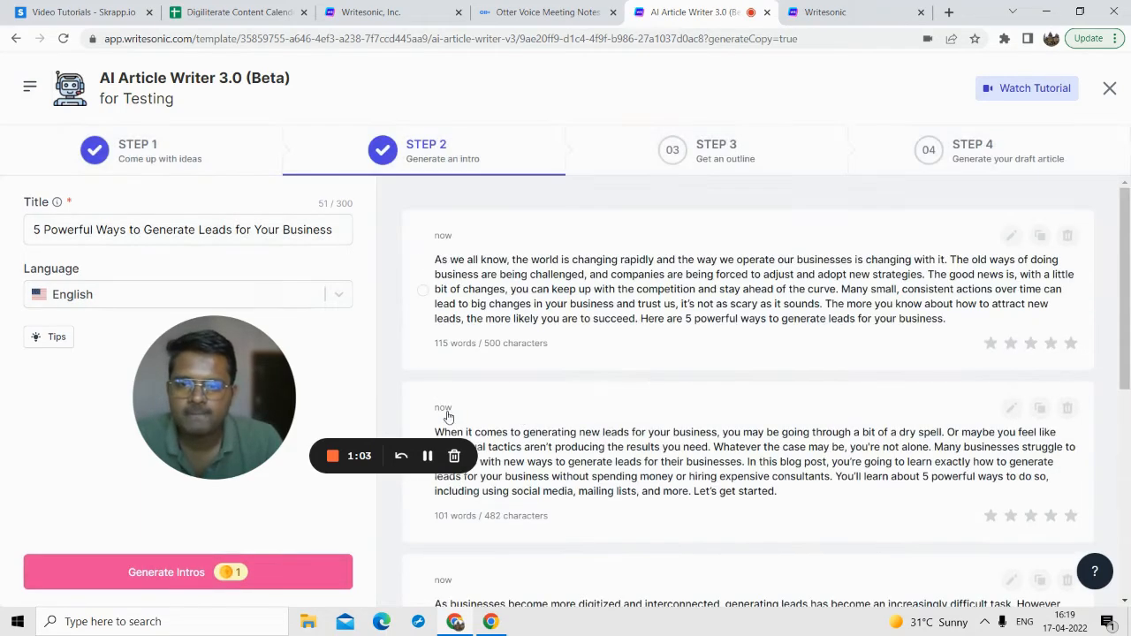
# Step: Look through the generated intros and choose the one beginning "You might be asking yourself: How do I get leads for my business?"
pyautogui.moveTo(162, 403); pyautogui.dragTo(96, 407)
pyautogui.scroll(-5, 817, 305)
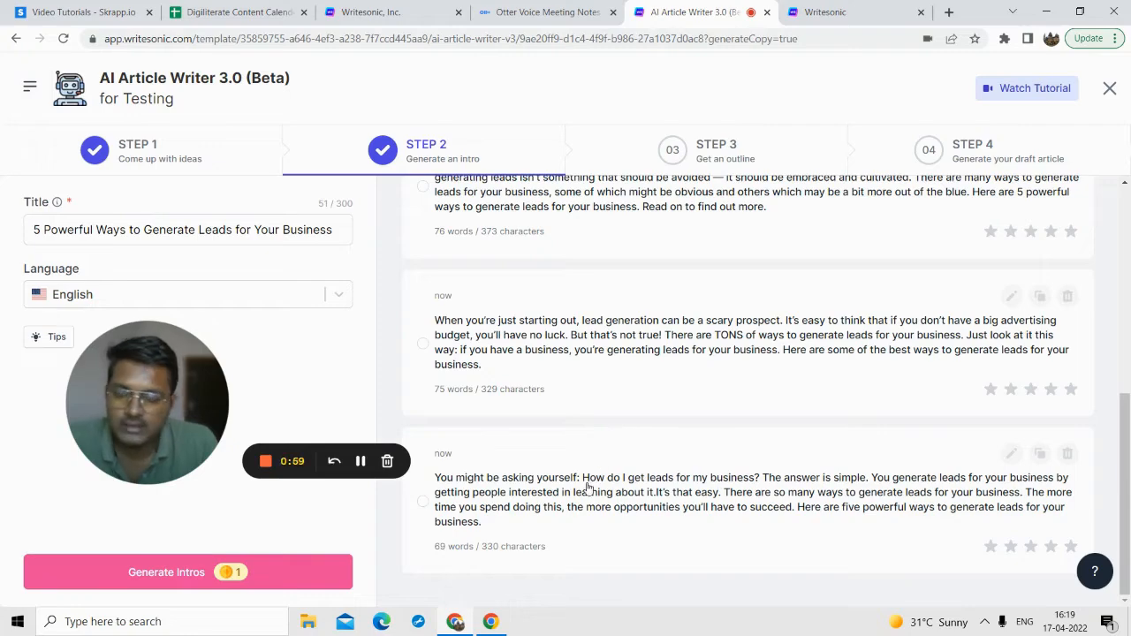
pyautogui.click(1010, 455)
pyautogui.click(609, 457)
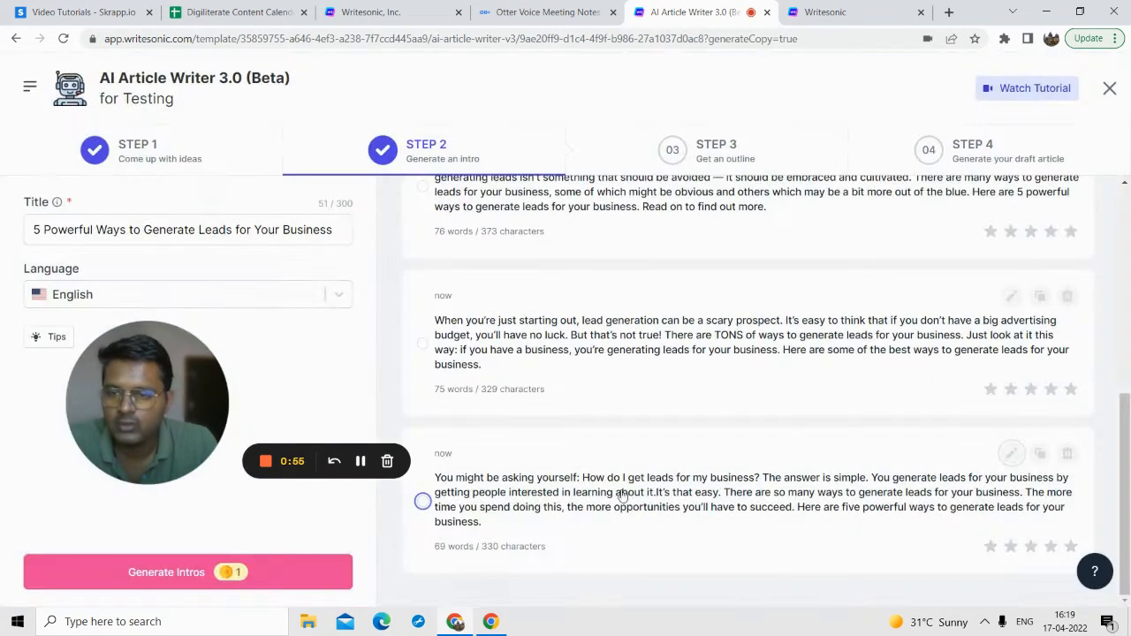
pyautogui.click(557, 495)
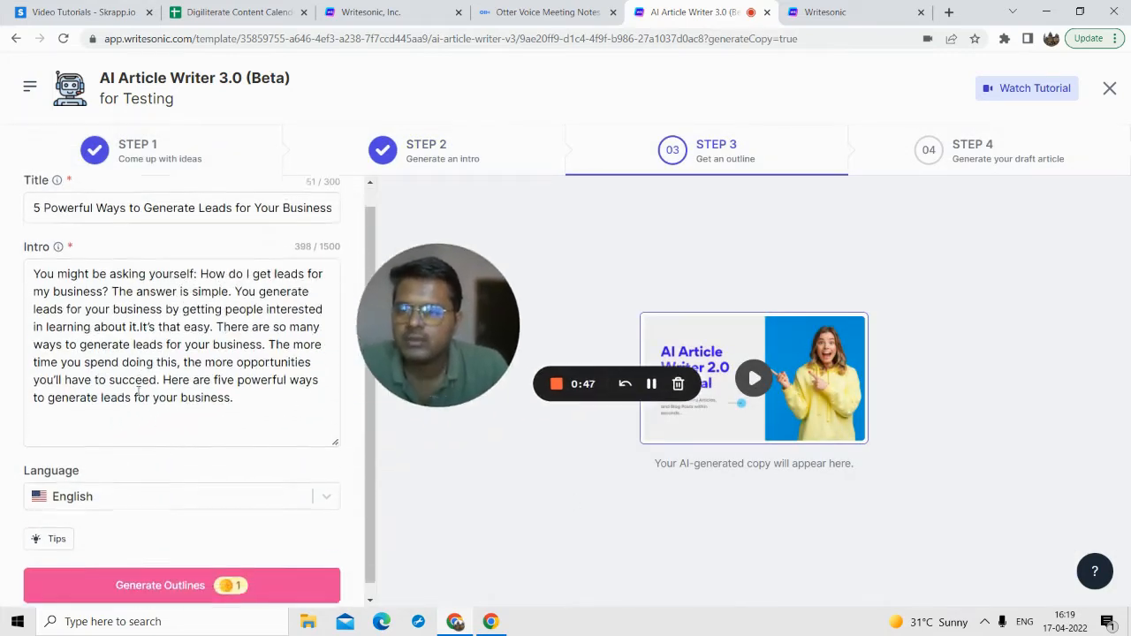
# Step: Check the article's title and intro and generate outlines from them
pyautogui.scroll(-1, 138, 419)
pyautogui.scroll(1, 161, 398)
pyautogui.click(163, 373)
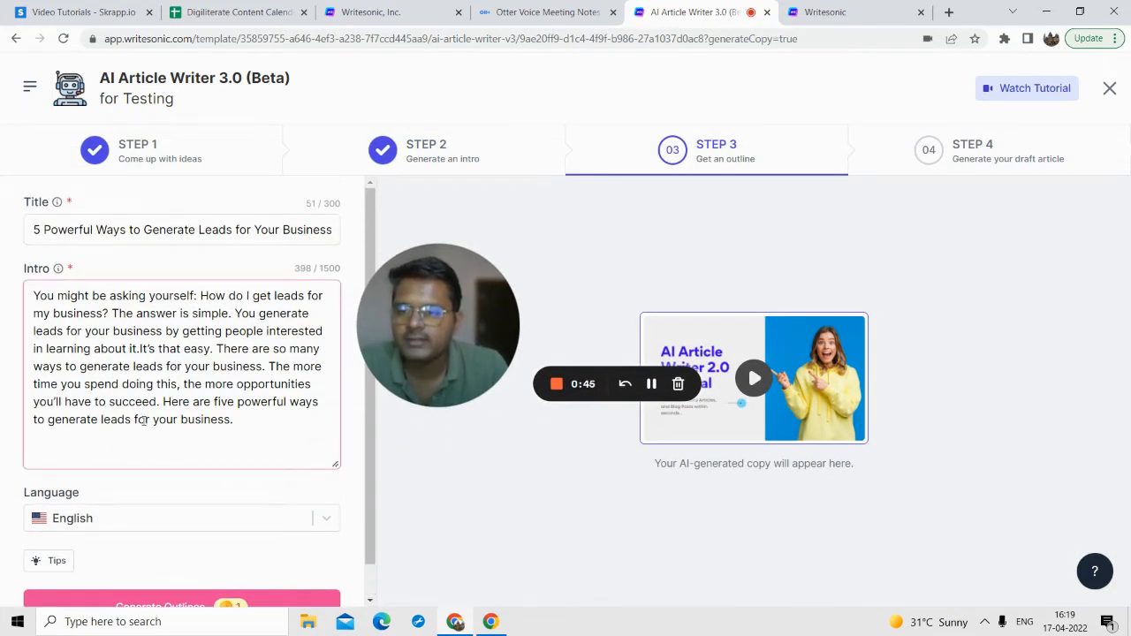
pyautogui.scroll(-1, 212, 415)
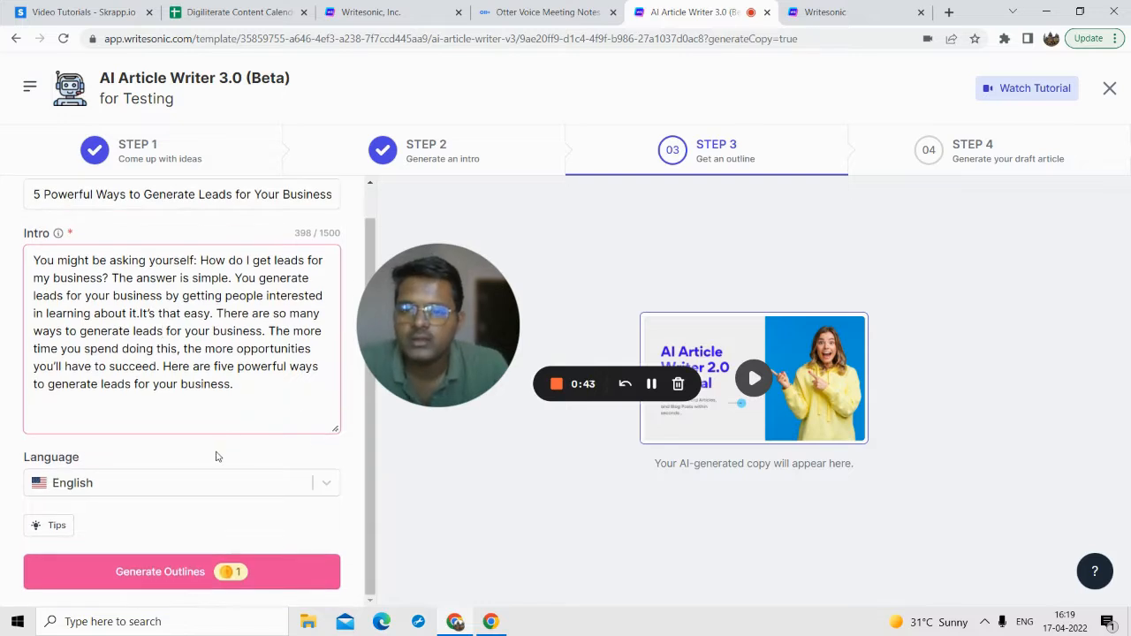
pyautogui.click(164, 572)
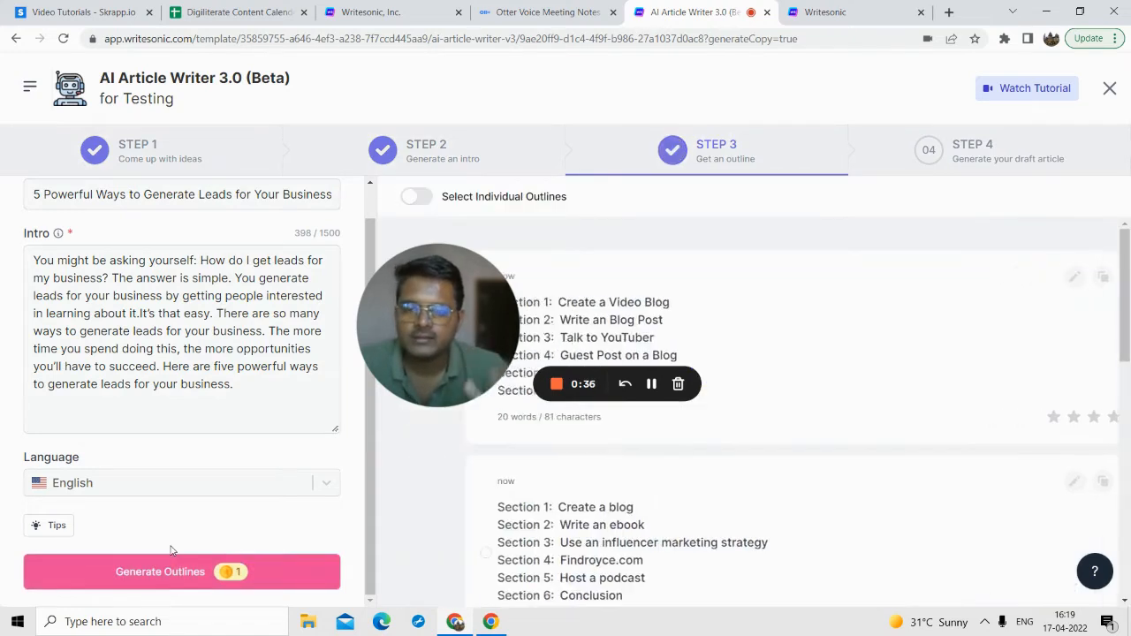
# Step: Compare the generated outlines and choose the one whose first section is "Create a Video Blog"
pyautogui.moveTo(464, 301); pyautogui.dragTo(163, 345)
pyautogui.scroll(-3, 537, 309)
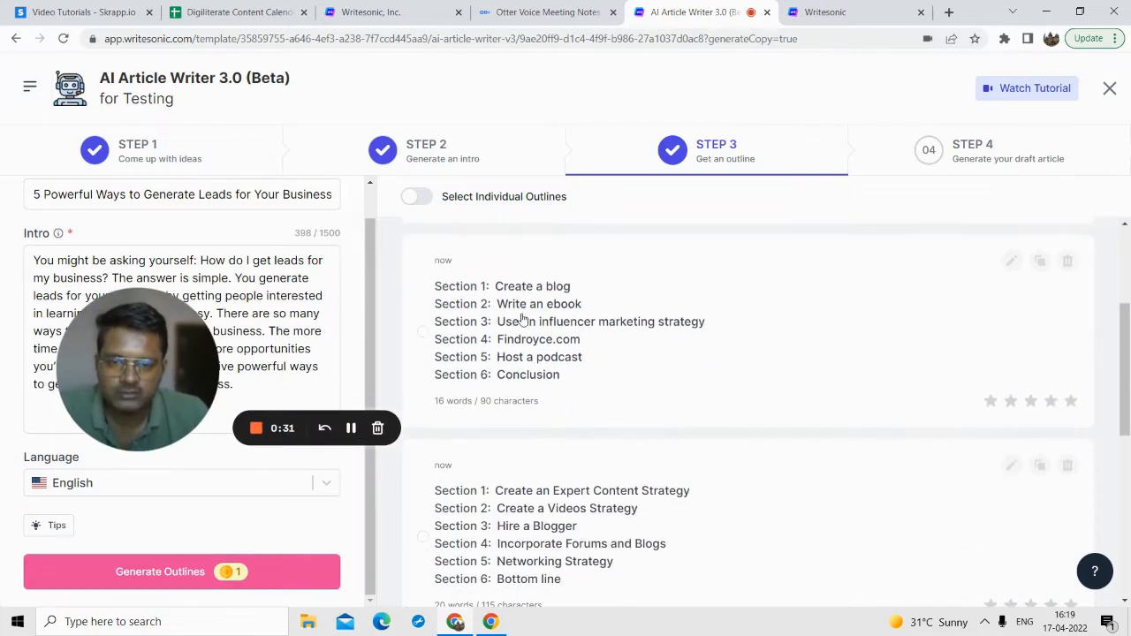
pyautogui.scroll(-5, 528, 336)
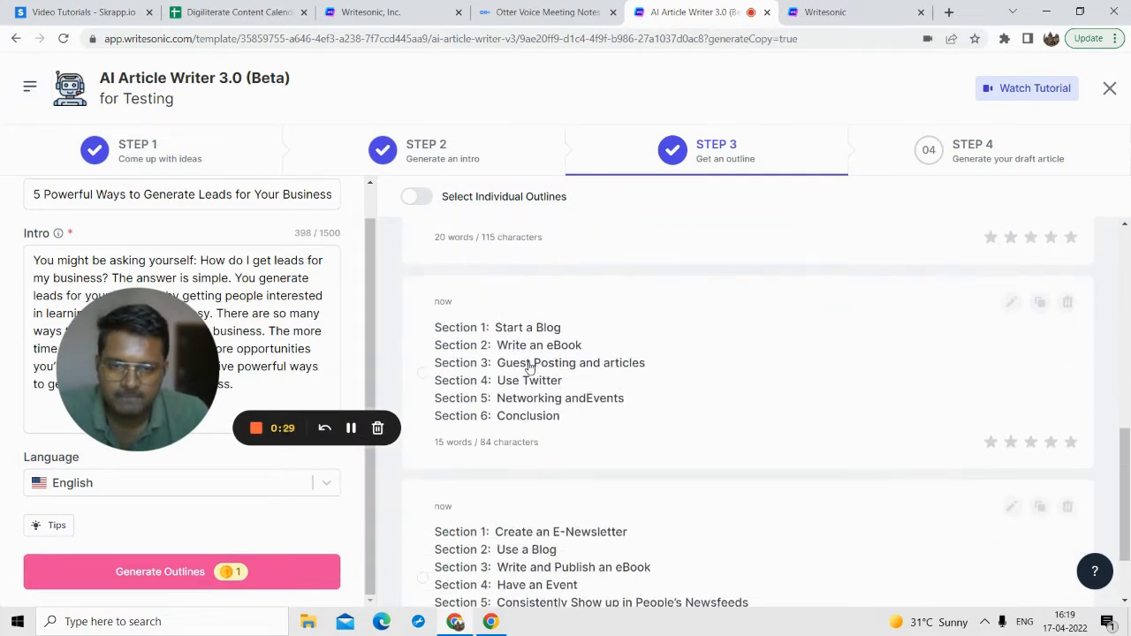
pyautogui.scroll(-1, 529, 366)
pyautogui.scroll(4, 535, 371)
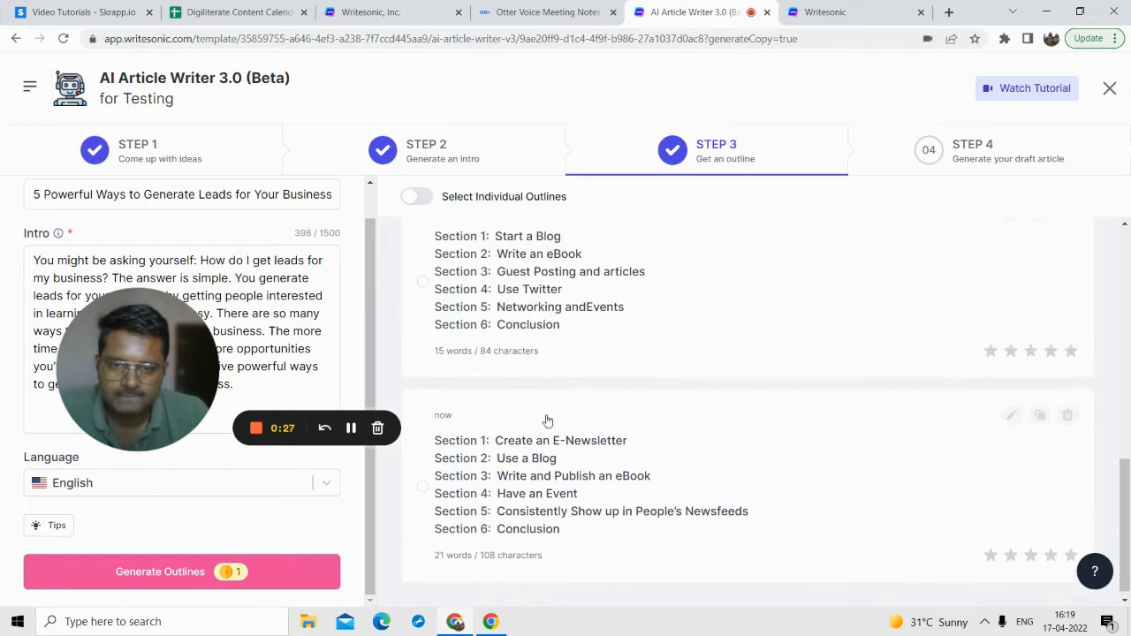
pyautogui.scroll(-1, 535, 364)
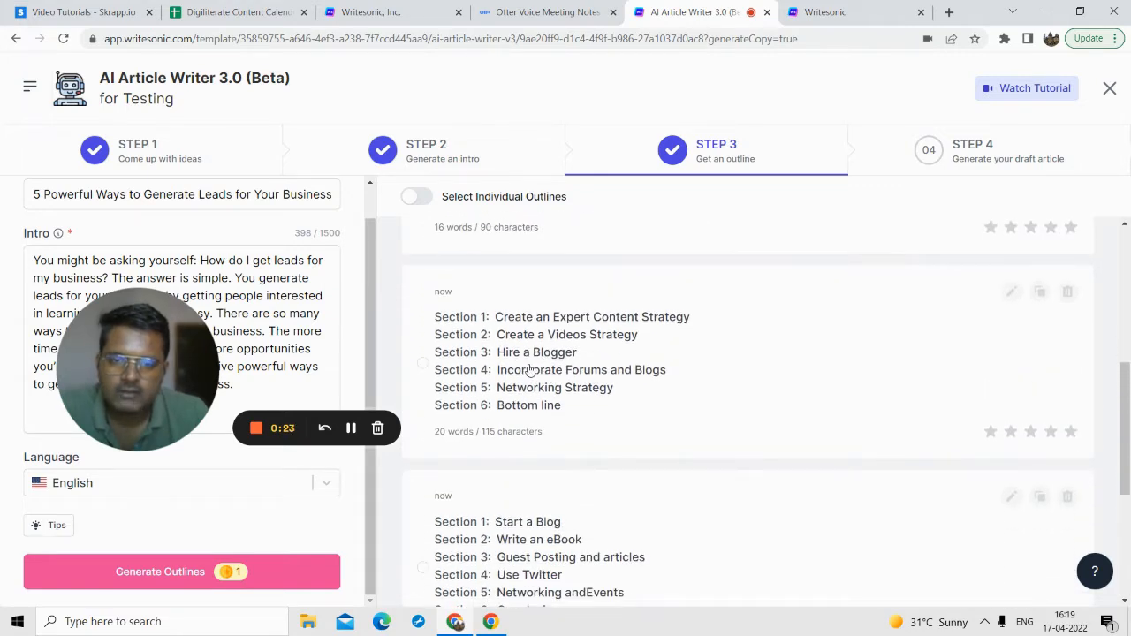
pyautogui.scroll(3, 530, 354)
pyautogui.scroll(-1, 551, 354)
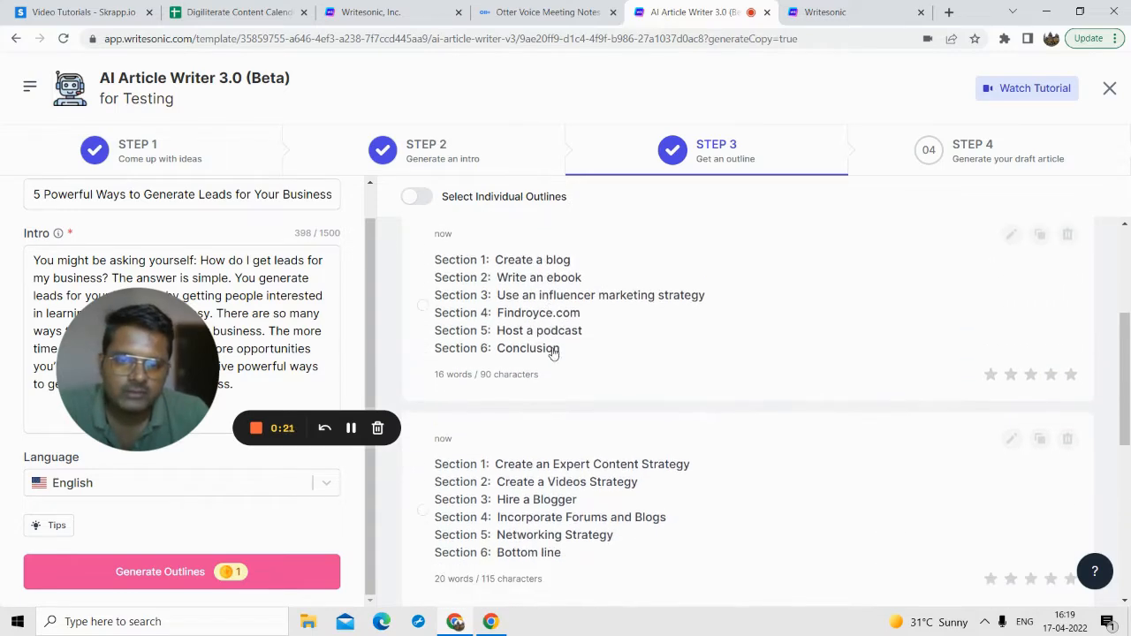
pyautogui.scroll(3, 547, 328)
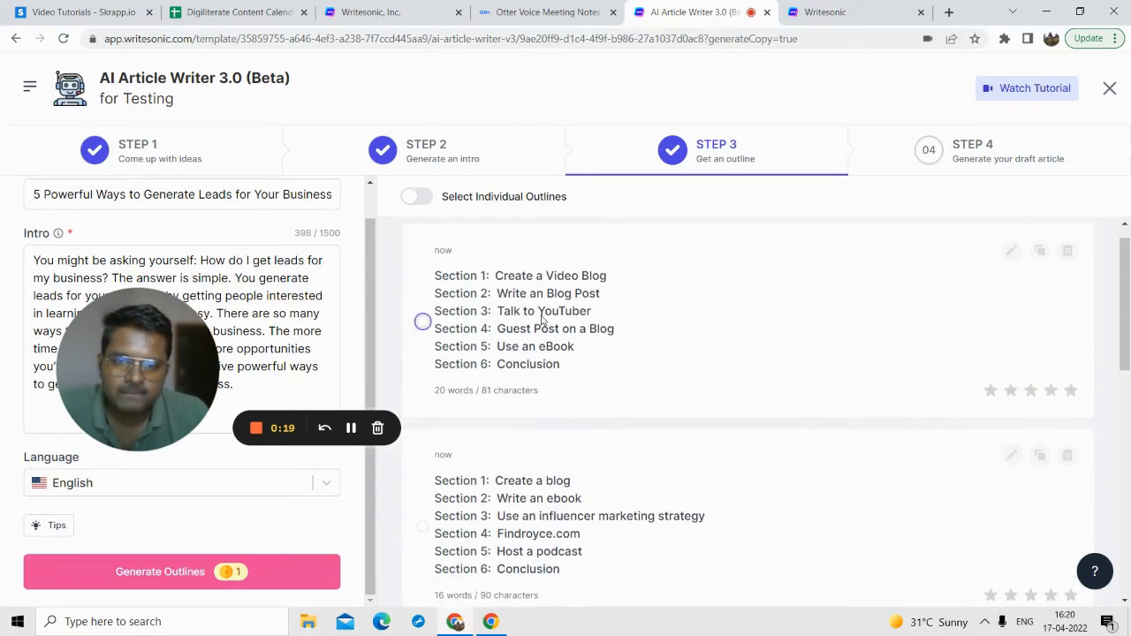
pyautogui.click(542, 320)
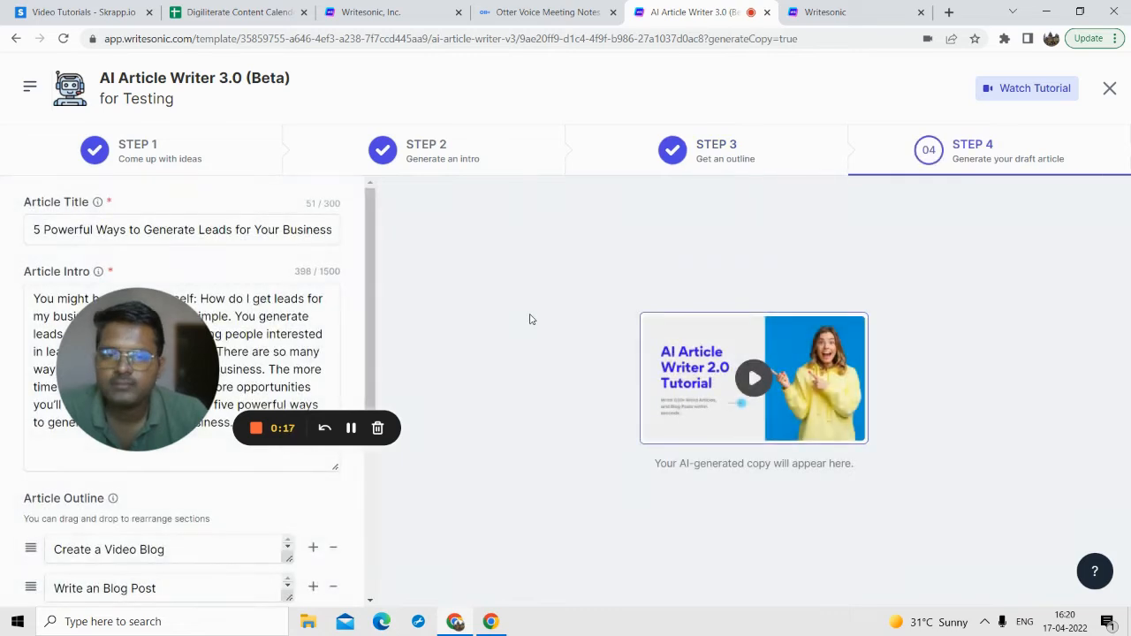
# Step: Add an empty section below "Talk to YouTuber" in the article outline and remove it again
pyautogui.moveTo(146, 362); pyautogui.dragTo(513, 286)
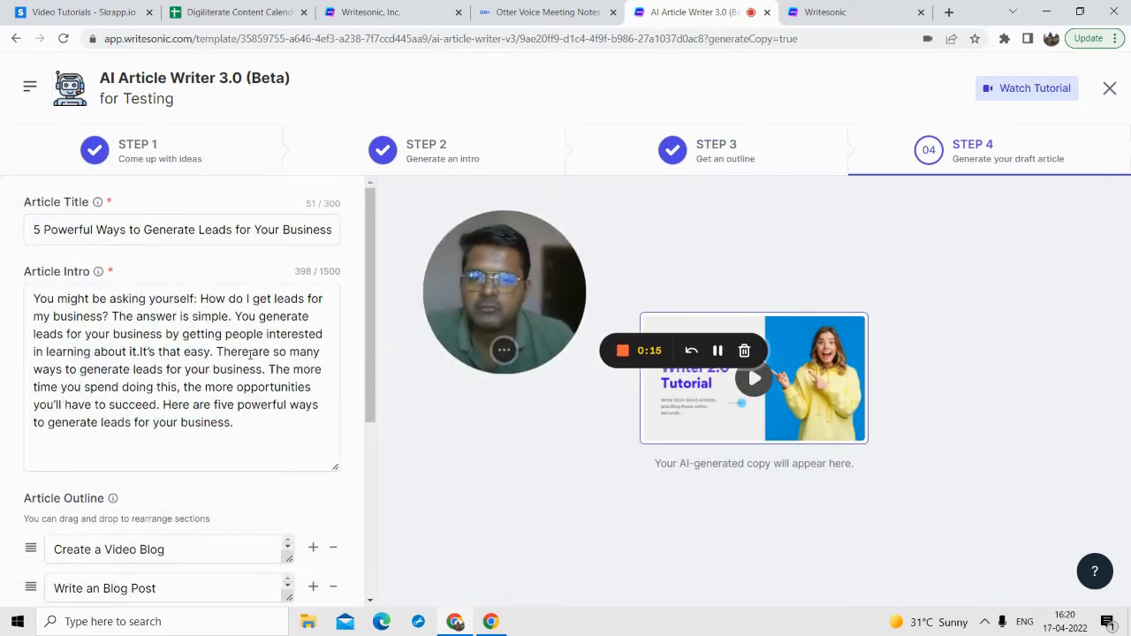
pyautogui.scroll(-3, 197, 379)
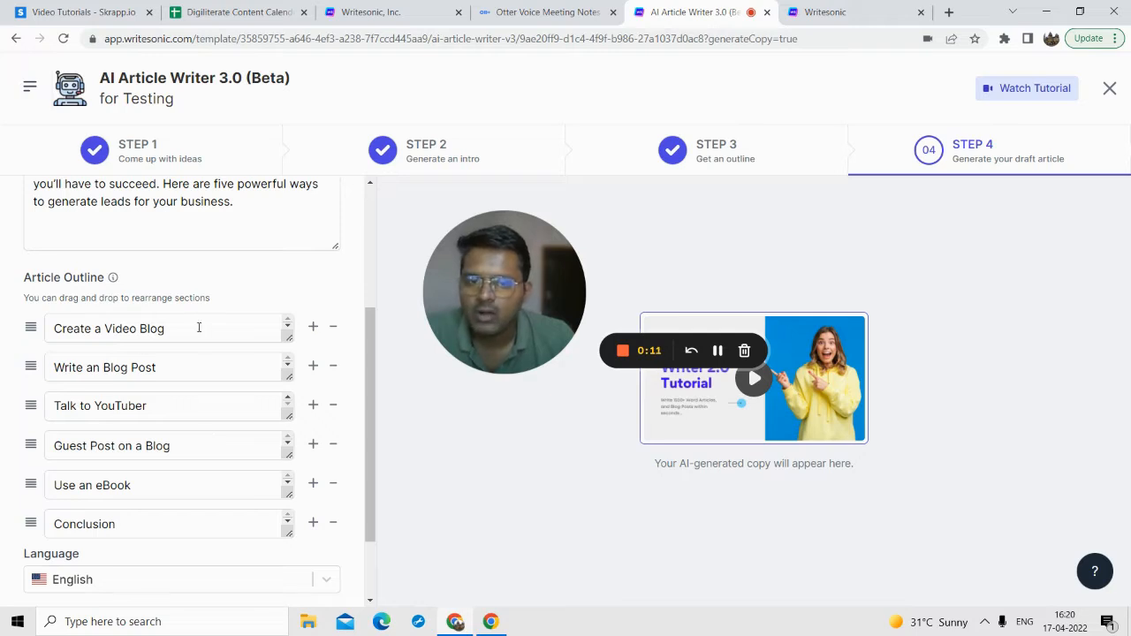
pyautogui.moveTo(31, 330)
pyautogui.mouseDown()
pyautogui.moveTo(30, 369)
pyautogui.moveTo(31, 329)
pyautogui.mouseUp()
pyautogui.scroll(-1, 189, 411)
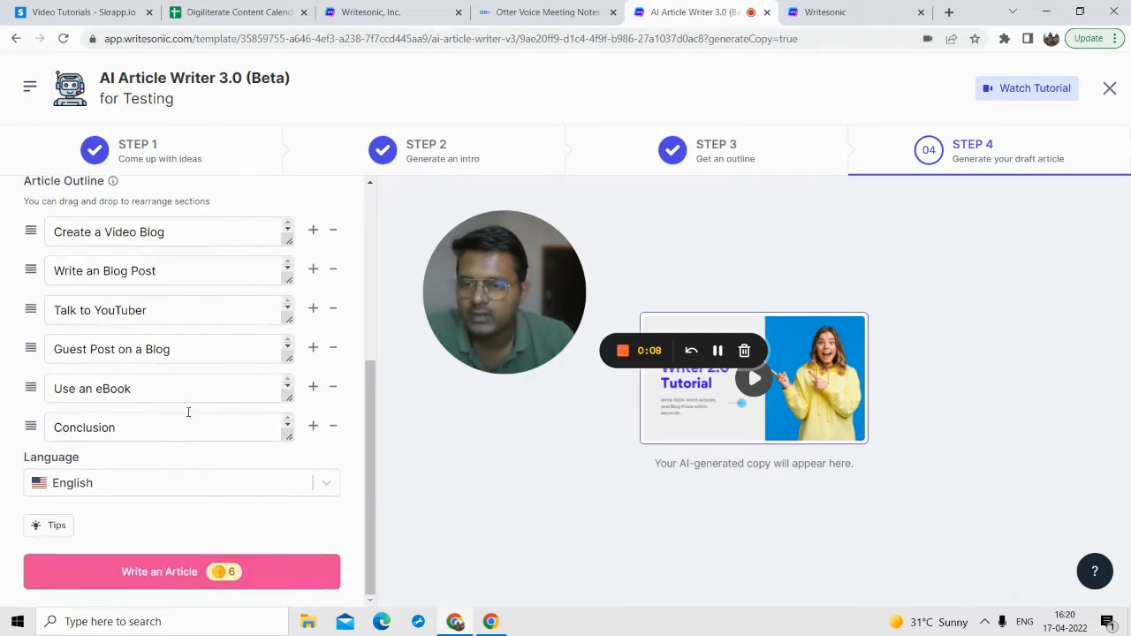
pyautogui.click(313, 309)
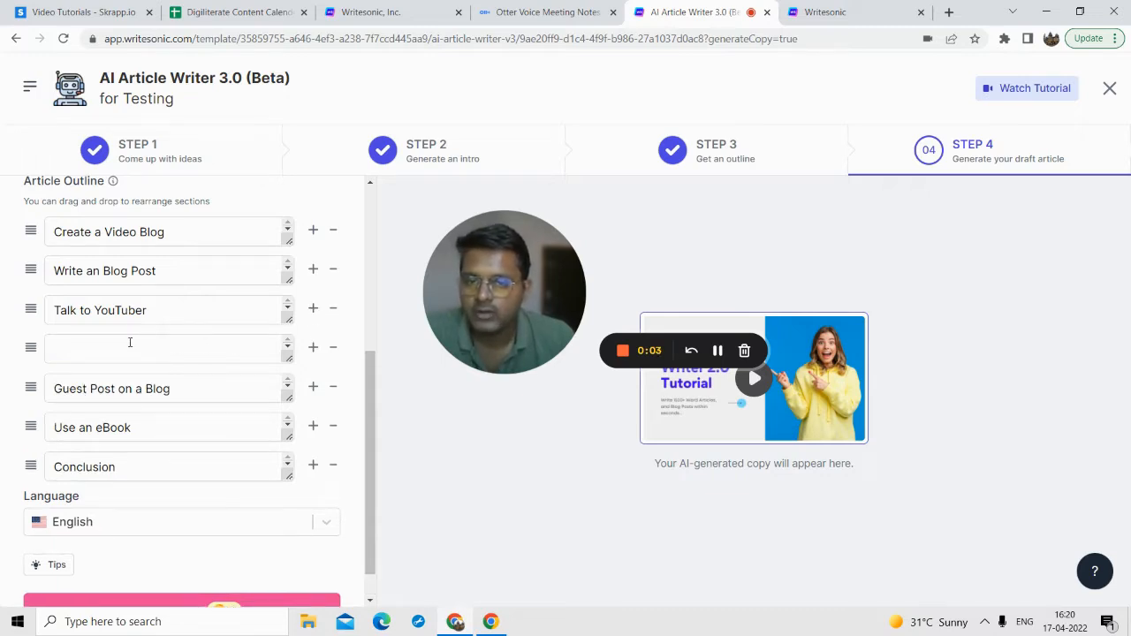
pyautogui.click(332, 349)
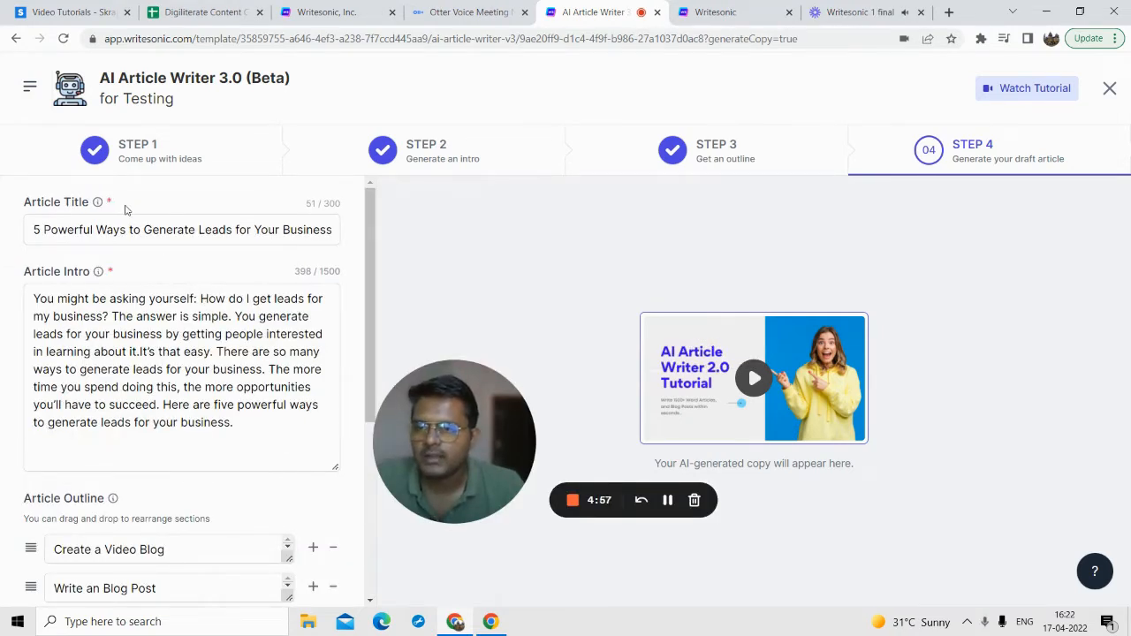
# Step: Review the article outline and browse the available article languages, keeping English
pyautogui.scroll(-3, 132, 433)
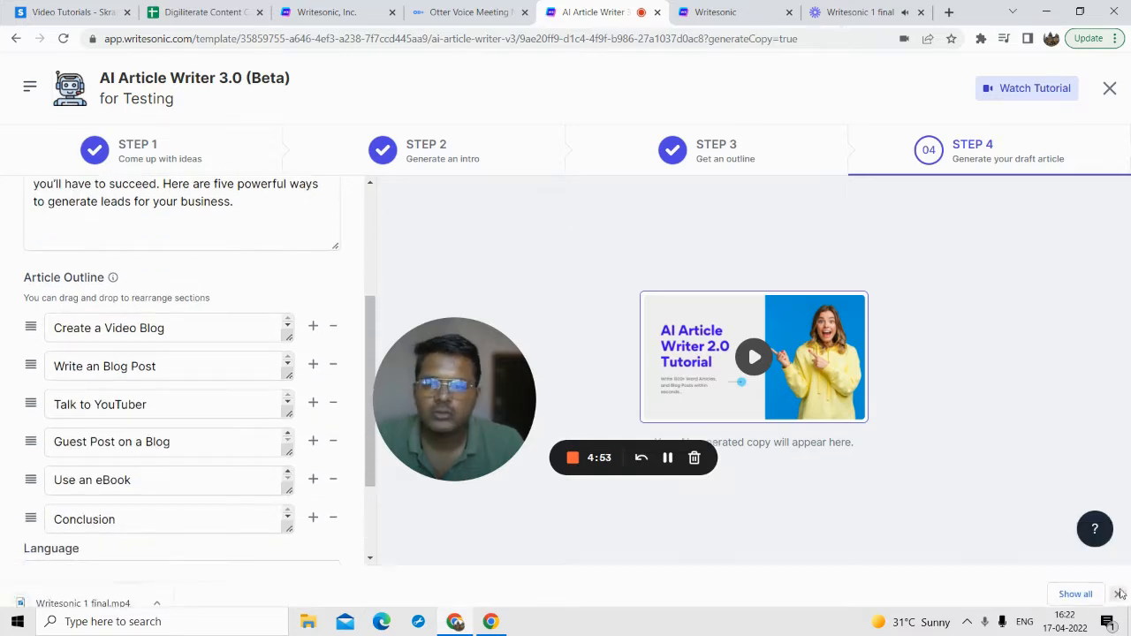
pyautogui.scroll(-2, 190, 511)
pyautogui.scroll(1, 169, 570)
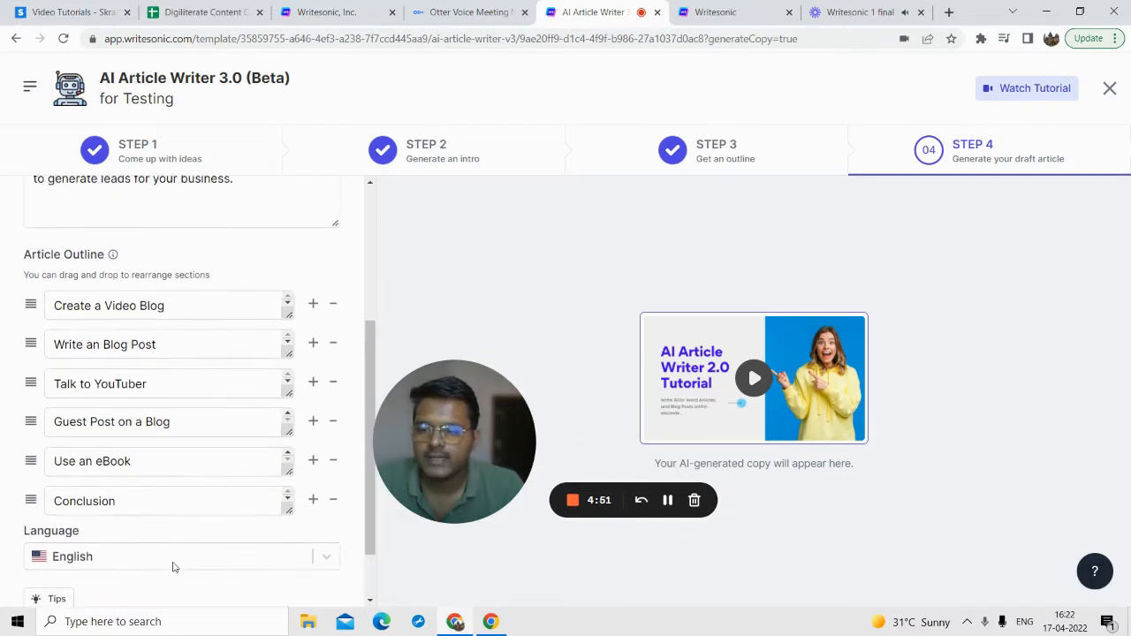
pyautogui.scroll(-1, 203, 575)
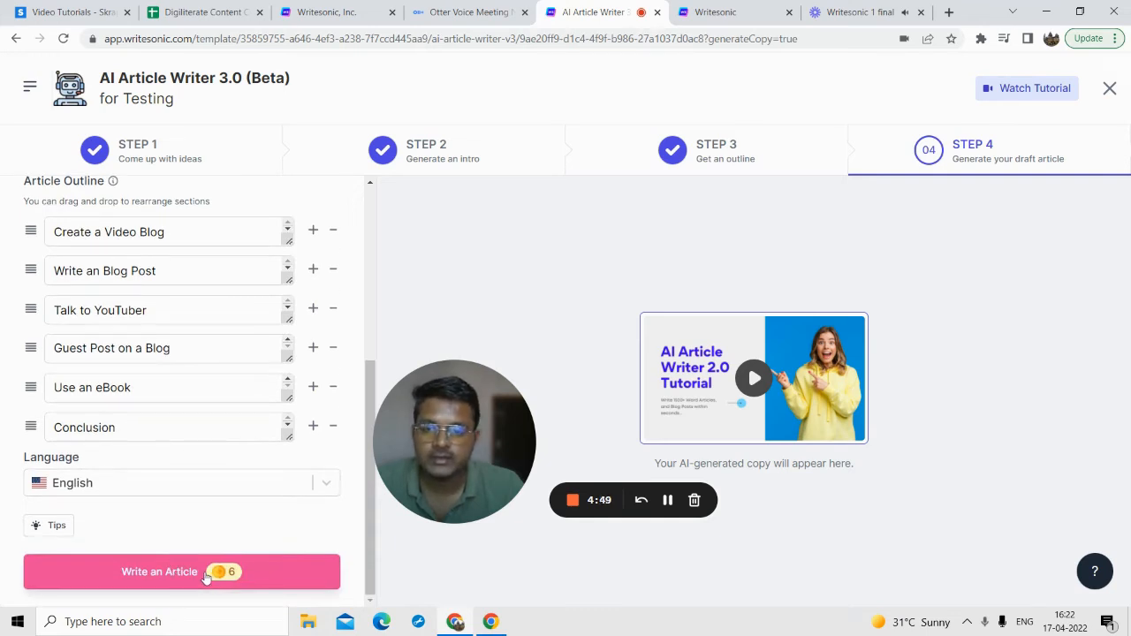
pyautogui.click(196, 487)
pyautogui.scroll(-4, 141, 354)
pyautogui.scroll(1, 143, 364)
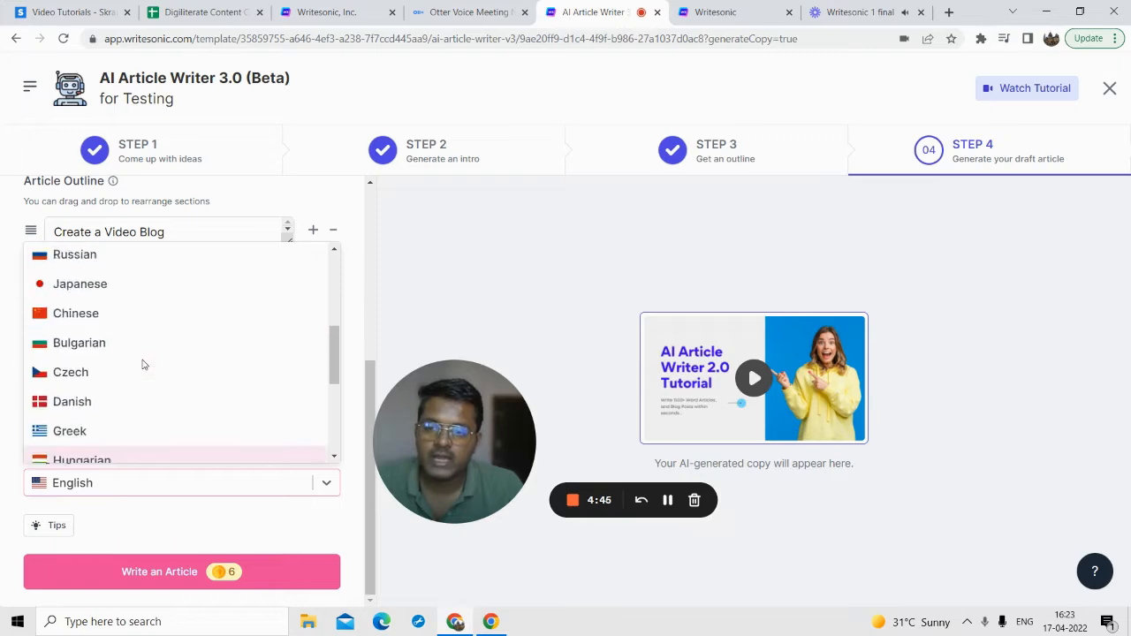
pyautogui.scroll(5, 139, 358)
pyautogui.click(91, 263)
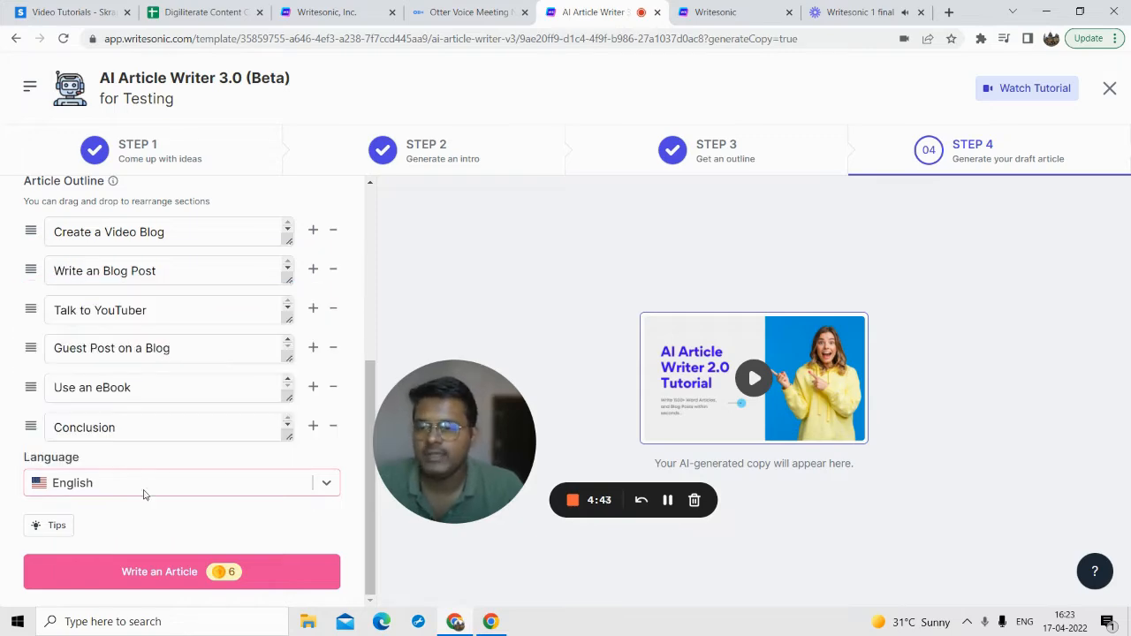
# Step: Generate the draft article in English from the six-section outline that starts with "Create a Video Blog"
pyautogui.scroll(3, 168, 530)
pyautogui.scroll(-3, 194, 548)
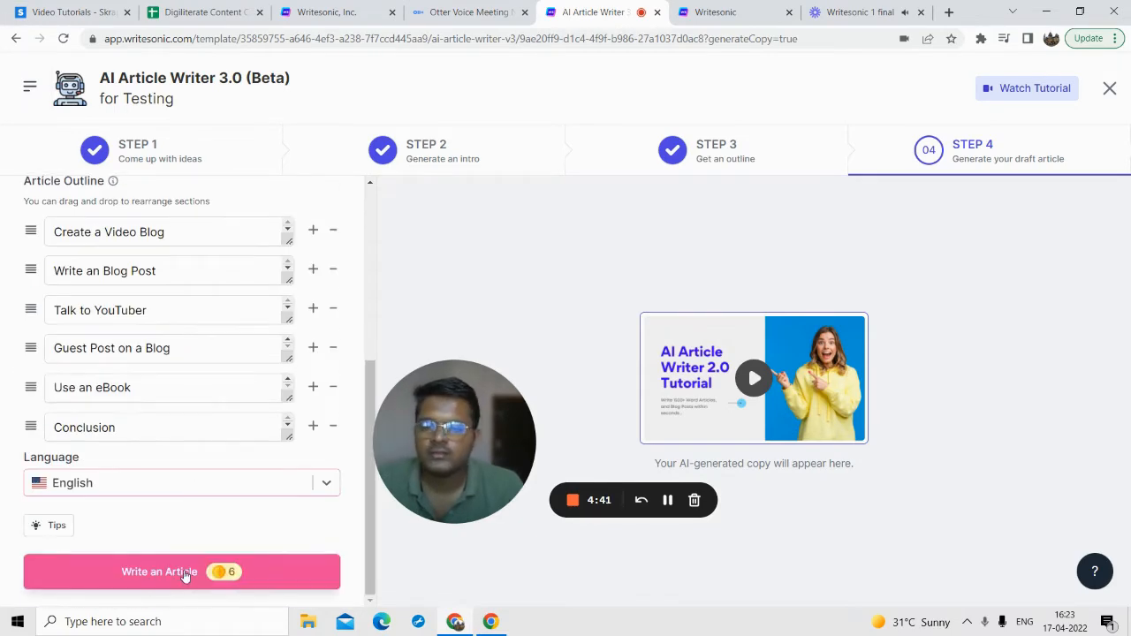
pyautogui.click(187, 572)
pyautogui.moveTo(455, 442); pyautogui.dragTo(151, 466)
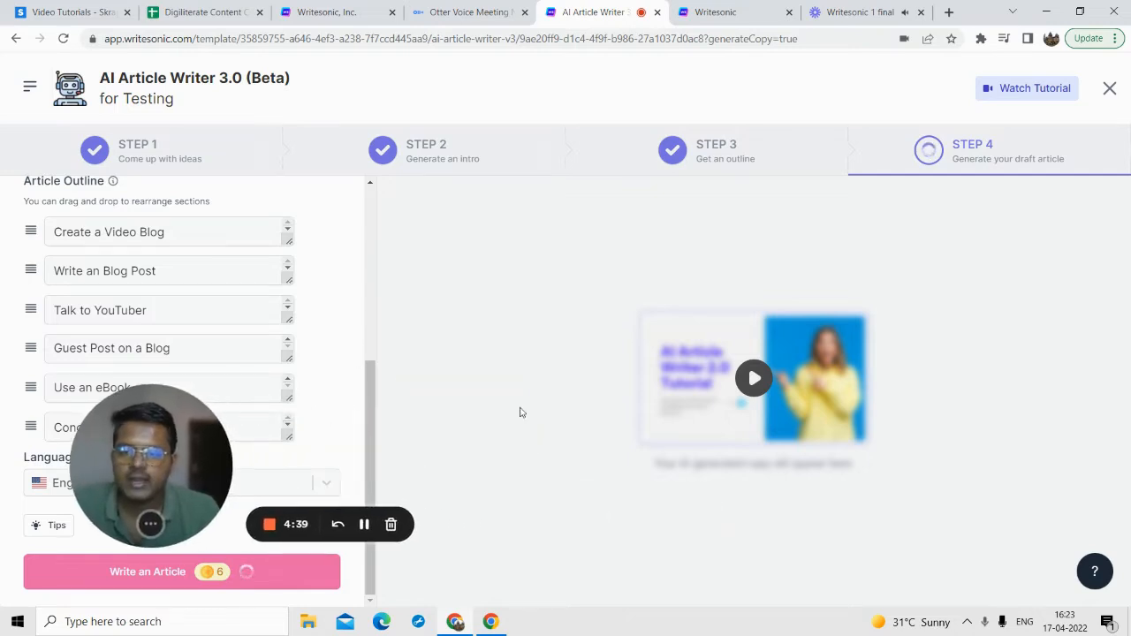
pyautogui.click(364, 524)
pyautogui.click(364, 524)
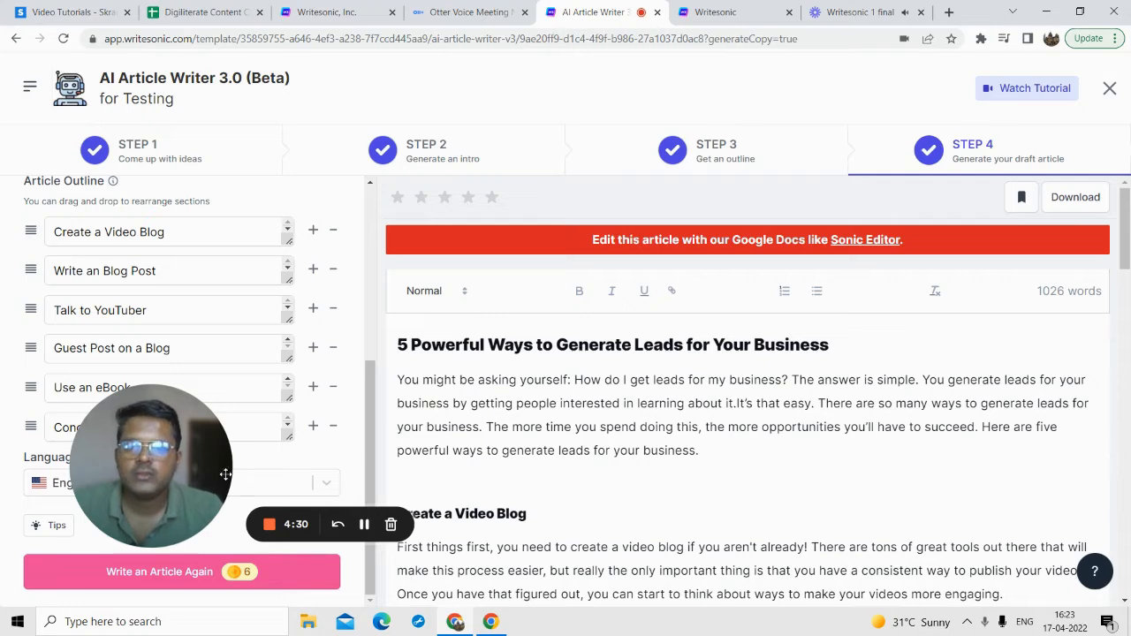
pyautogui.moveTo(225, 475); pyautogui.dragTo(170, 475)
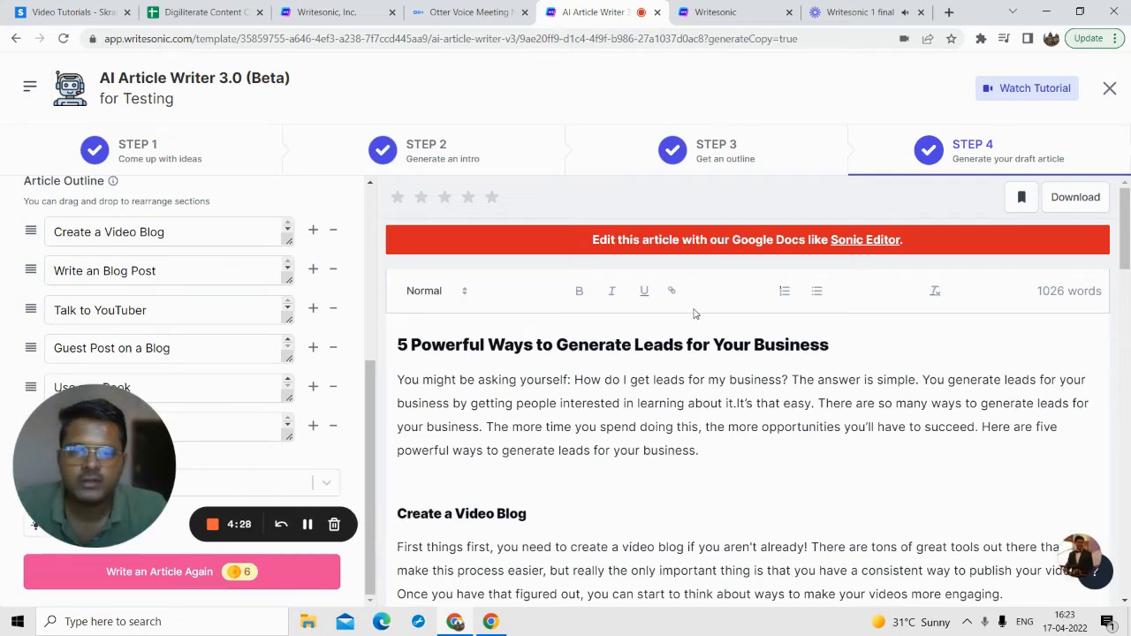
# Step: Read through the generated article from the intro to the Conclusion, dismissing the expert writing help offer
pyautogui.scroll(-1, 396, 327)
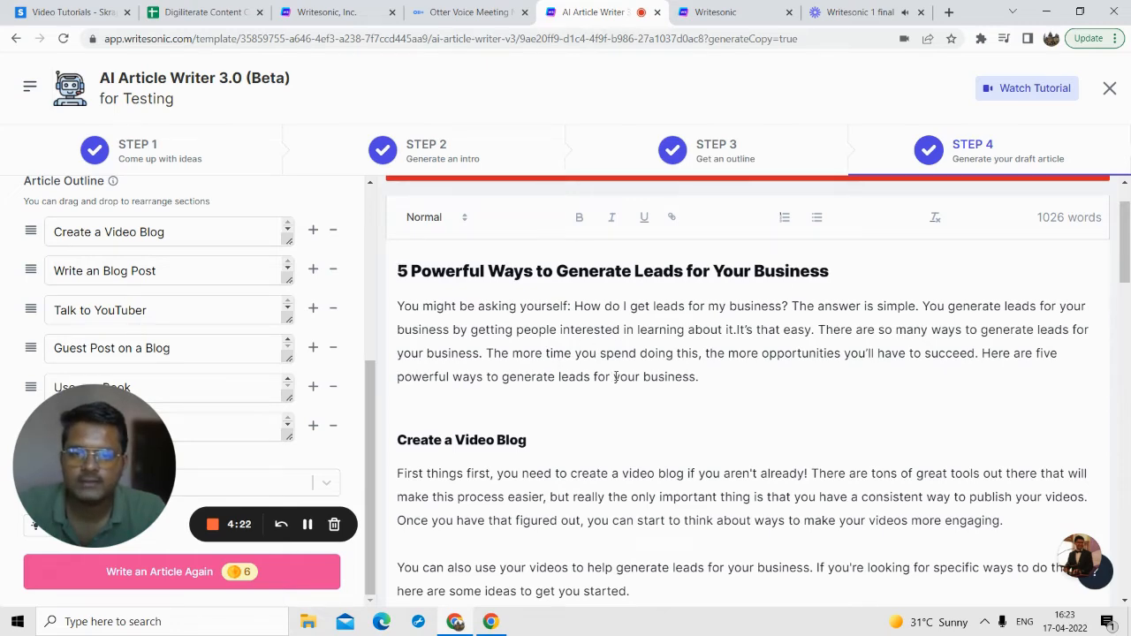
pyautogui.scroll(-4, 553, 353)
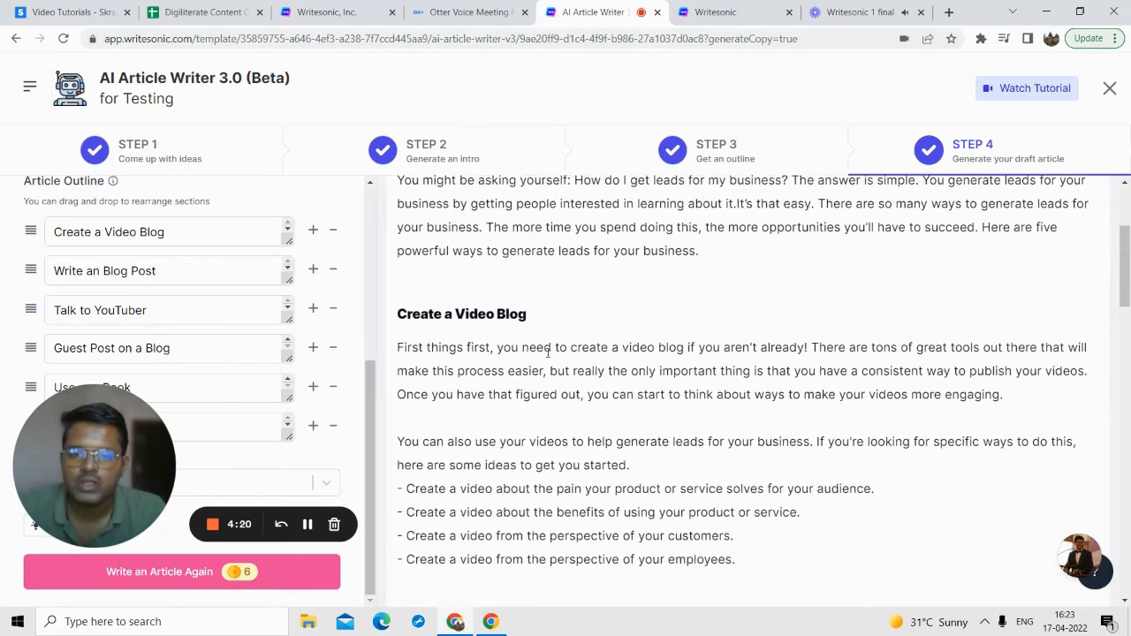
pyautogui.scroll(2, 455, 227)
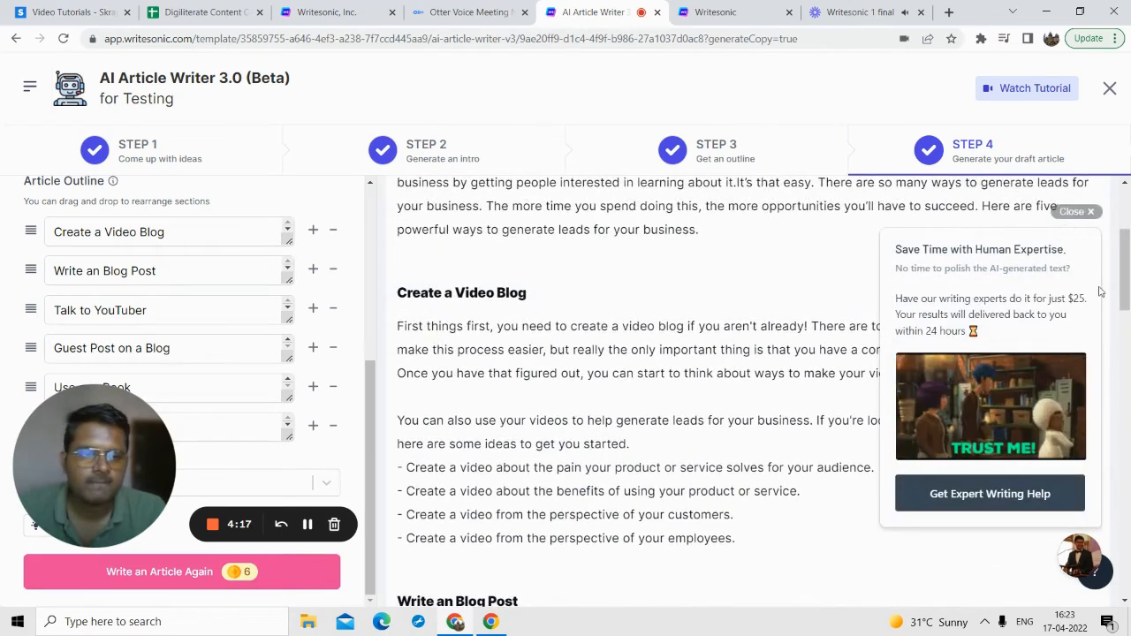
pyautogui.click(1076, 211)
pyautogui.scroll(-4, 531, 327)
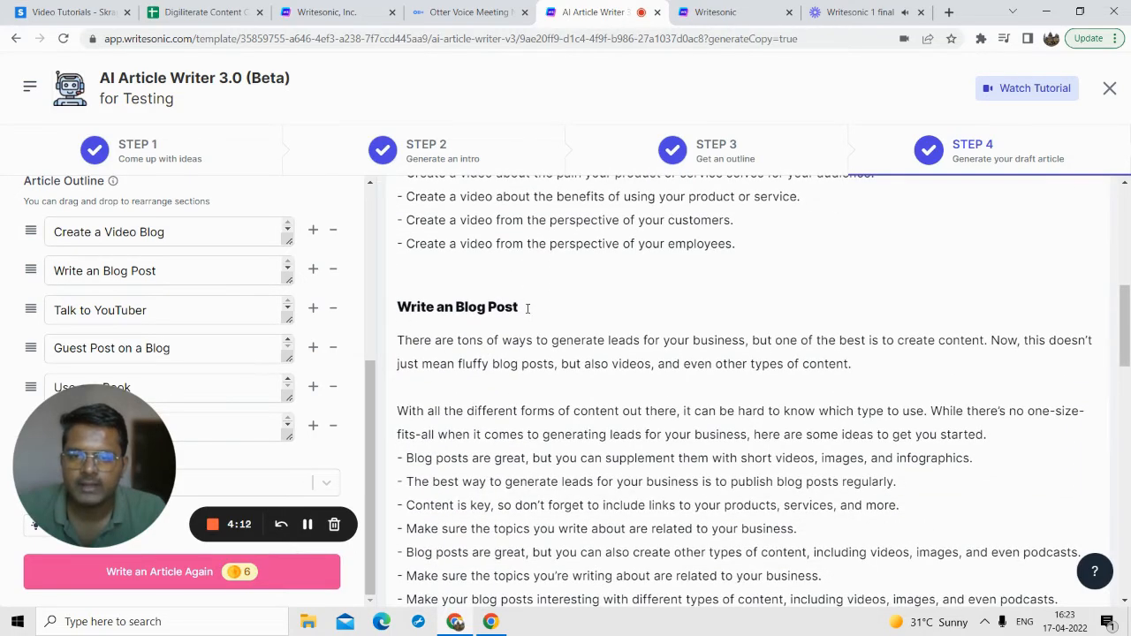
pyautogui.scroll(-3, 527, 311)
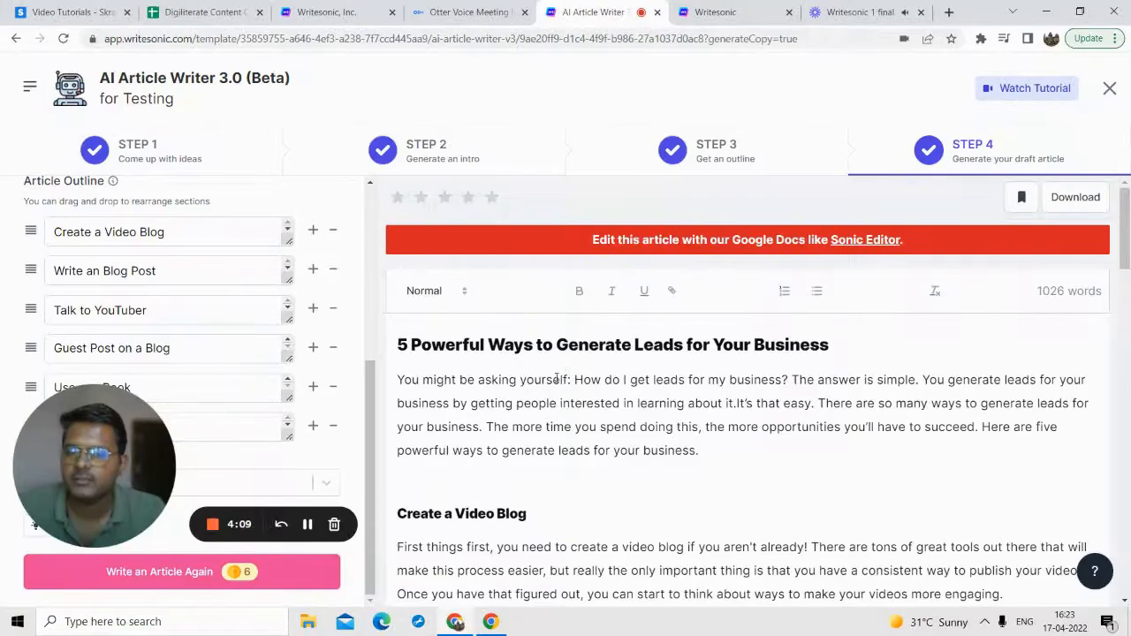
pyautogui.scroll(-12, 557, 378)
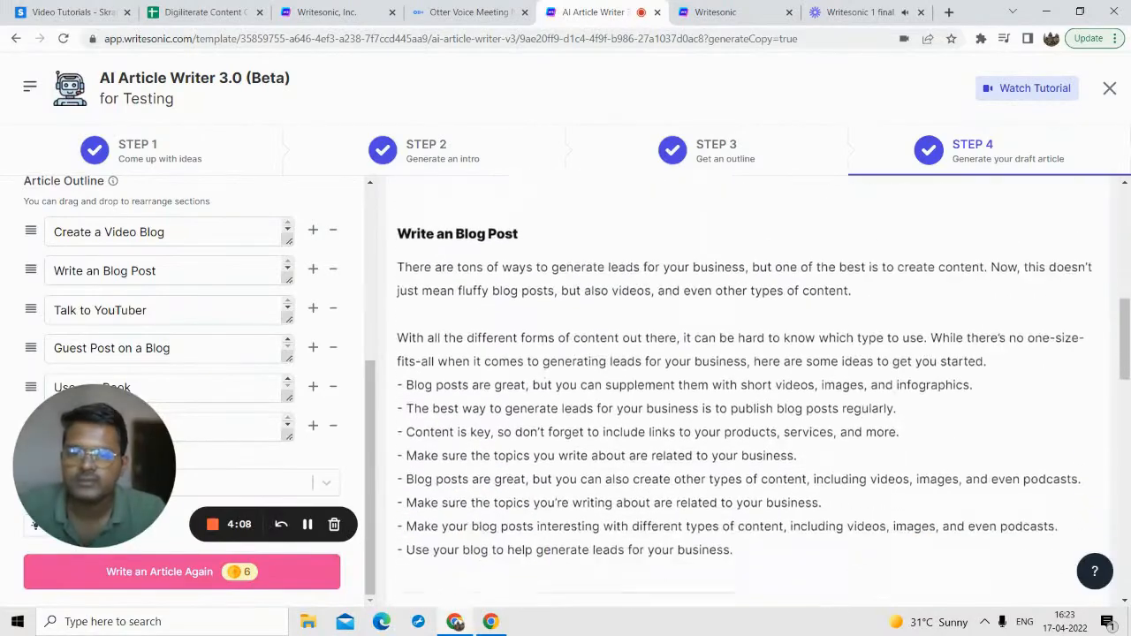
pyautogui.doubleClick(534, 368)
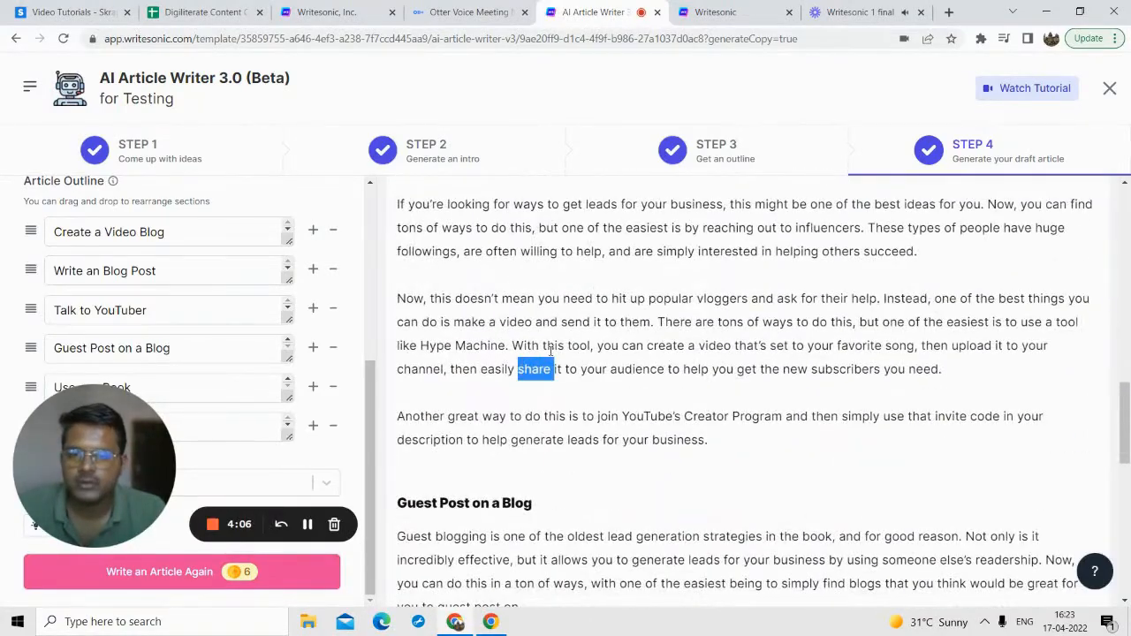
pyautogui.tripleClick(549, 351)
pyautogui.rightClick(549, 351)
pyautogui.scroll(-1, 555, 360)
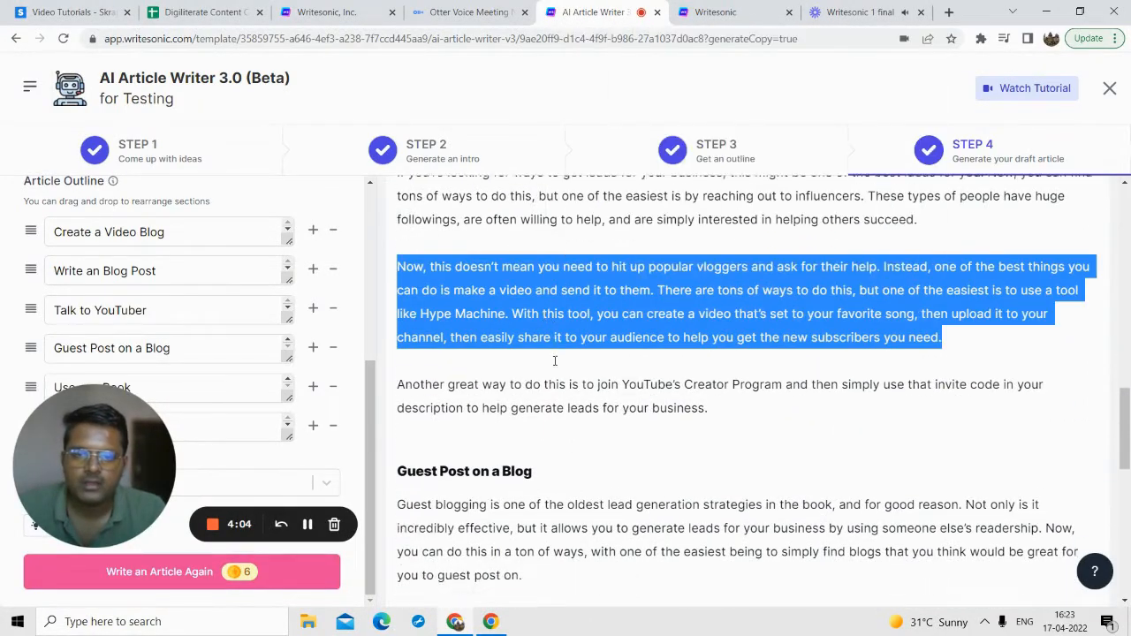
pyautogui.click(555, 360)
pyautogui.scroll(-10, 557, 378)
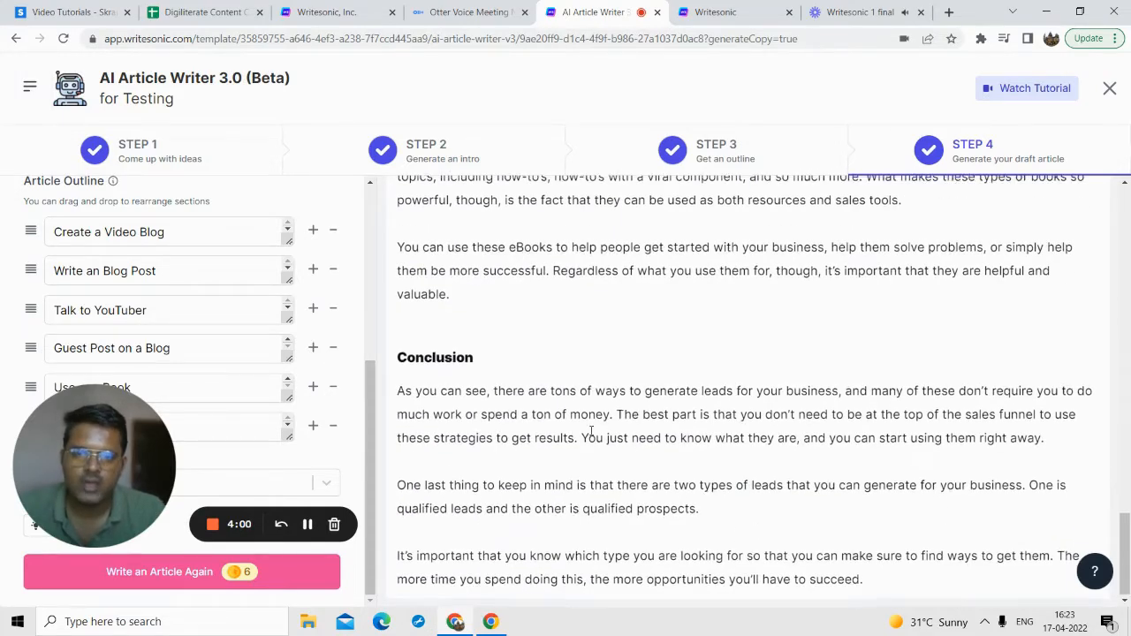
# Step: Look back through the article's sections up to the title and check its word count
pyautogui.scroll(3, 596, 433)
pyautogui.scroll(3, 662, 362)
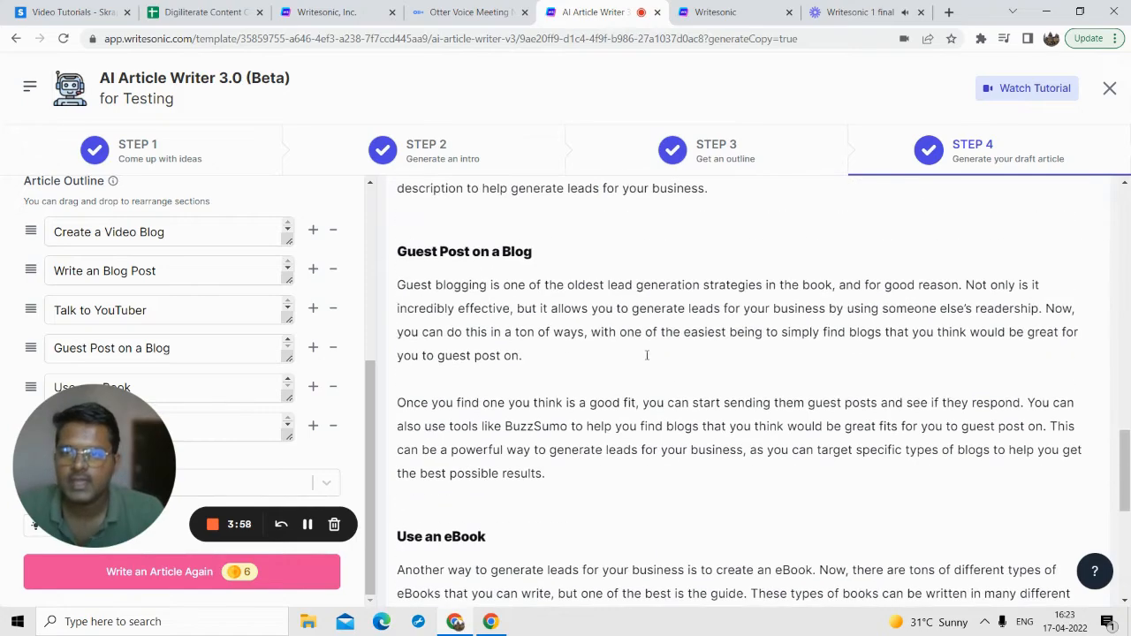
pyautogui.scroll(10, 563, 414)
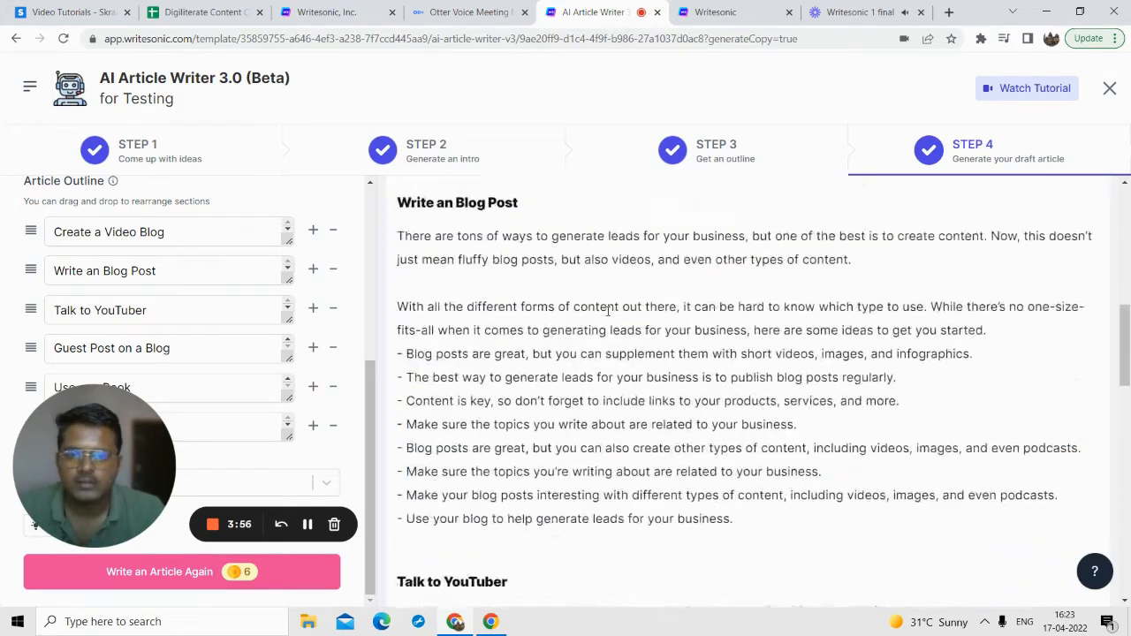
pyautogui.scroll(2, 562, 366)
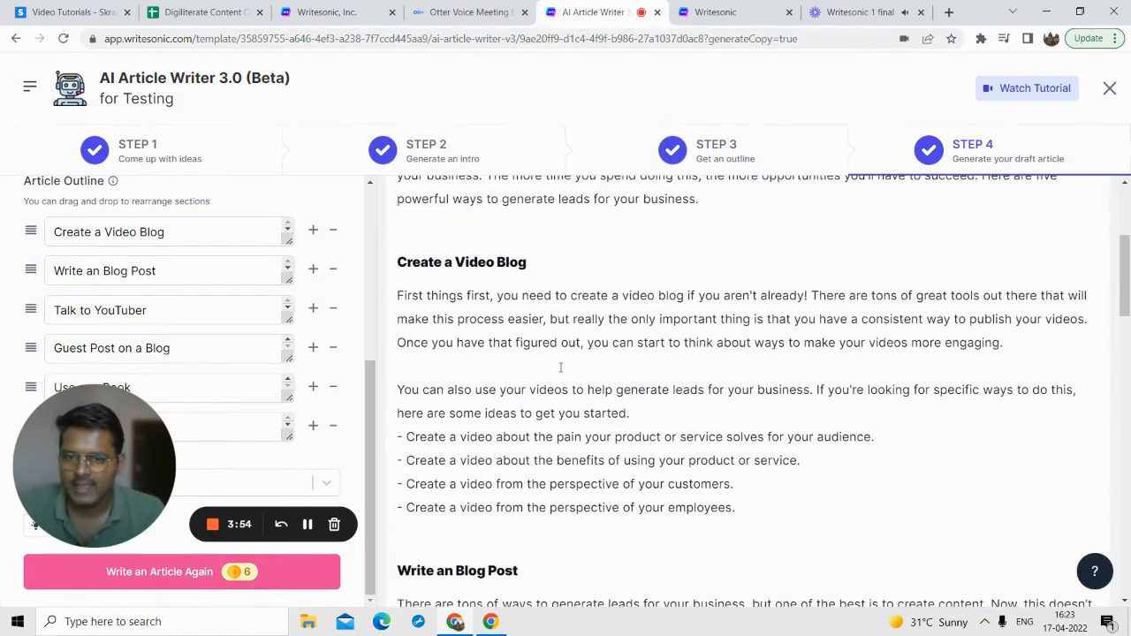
pyautogui.scroll(3, 560, 367)
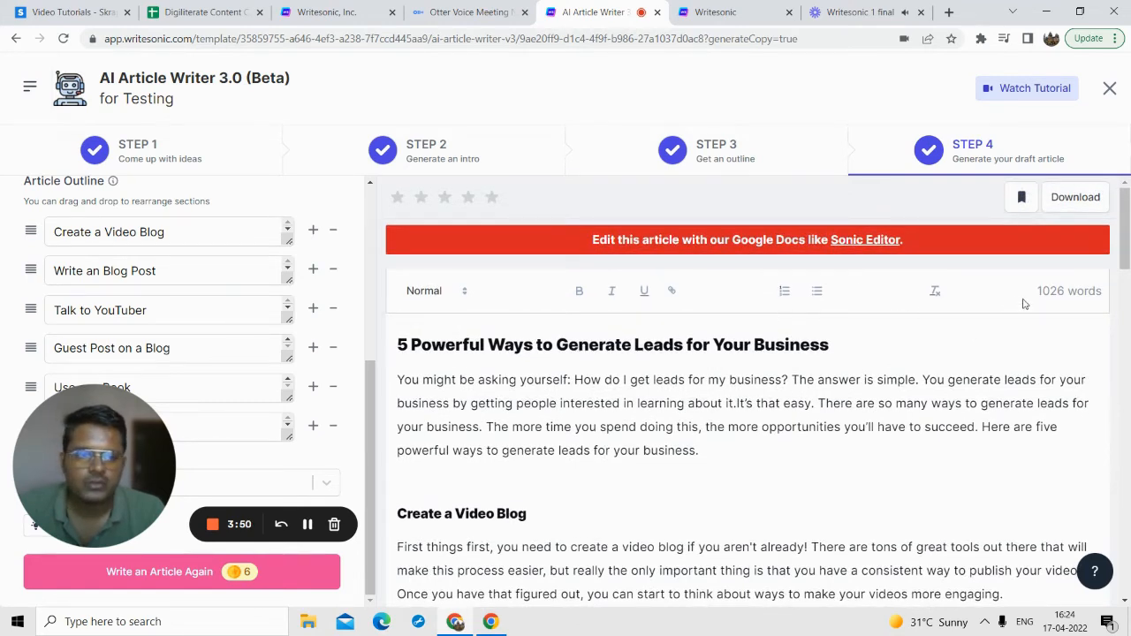
pyautogui.moveTo(1039, 291); pyautogui.dragTo(1100, 293)
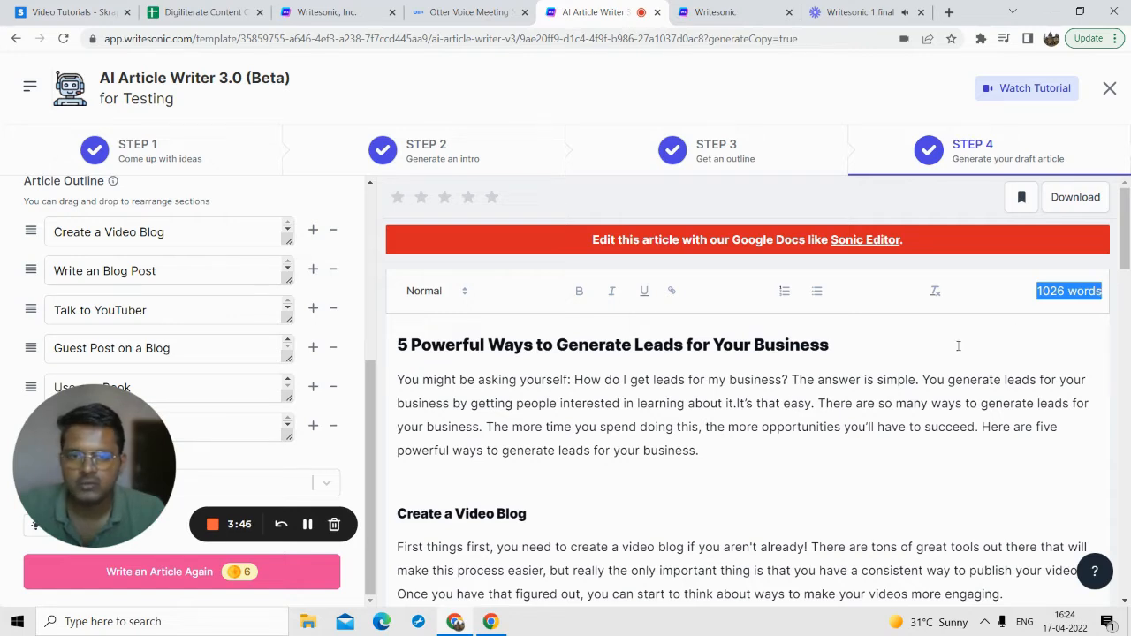
# Step: Save the generated article copy, then download it and open the file in Word
pyautogui.click(729, 429)
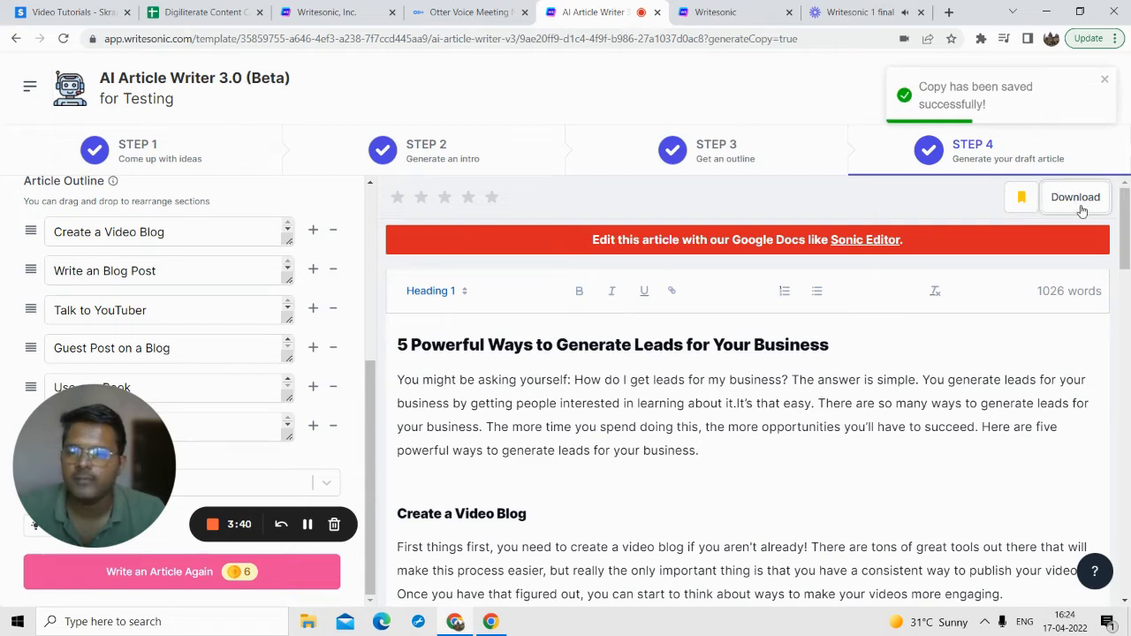
pyautogui.click(1085, 194)
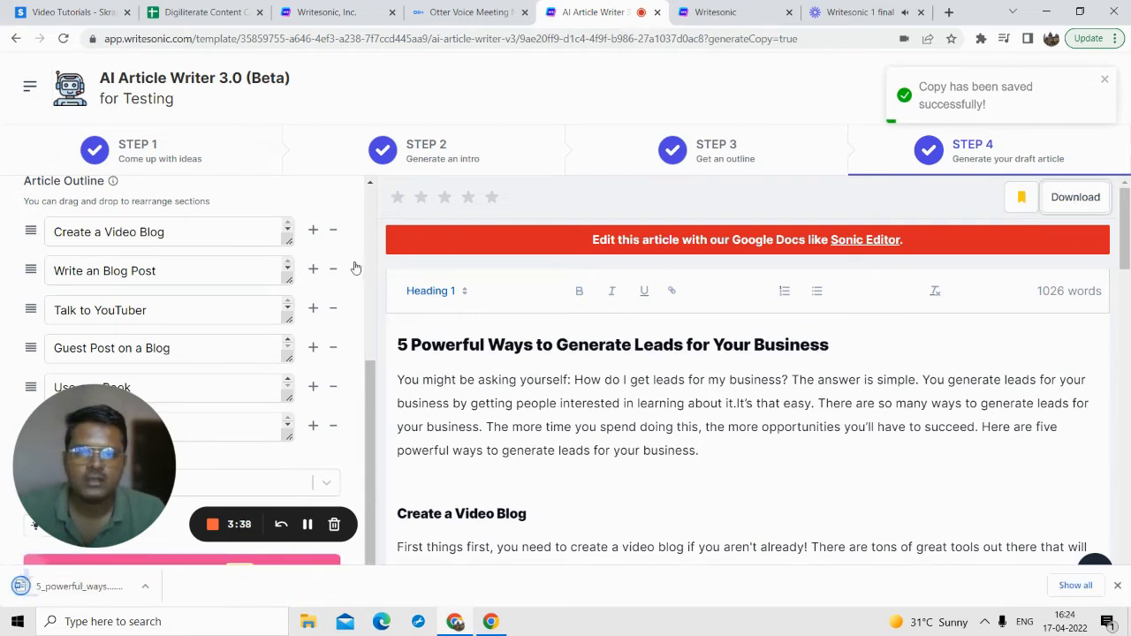
pyautogui.click(42, 598)
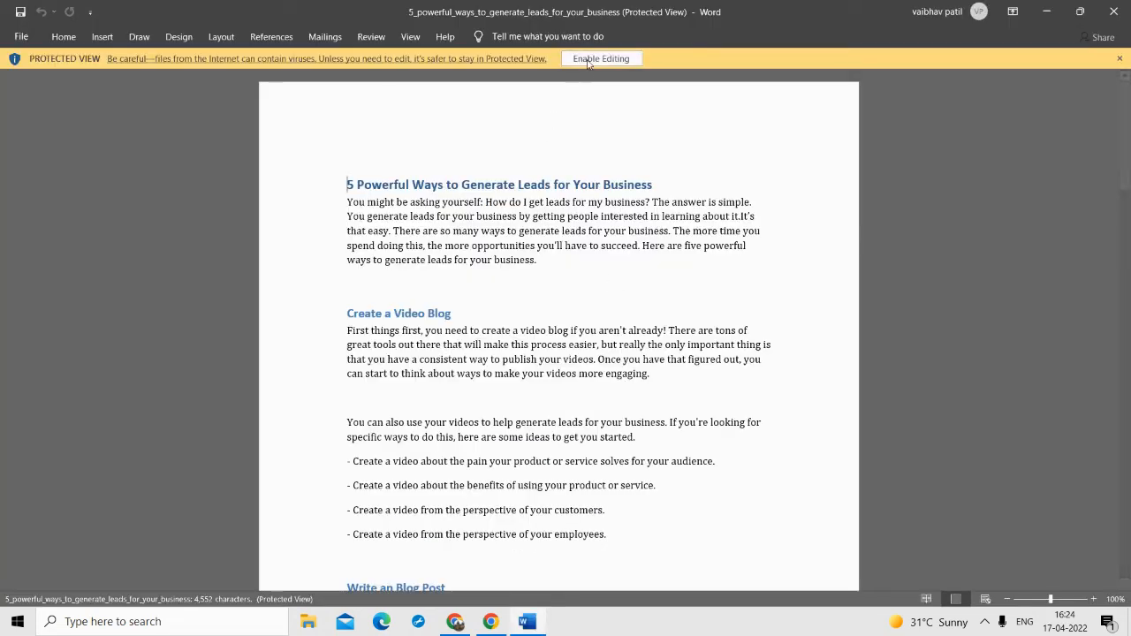
# Step: Enable editing in the downloaded Word document, look through the article's sections and close the document
pyautogui.click(599, 59)
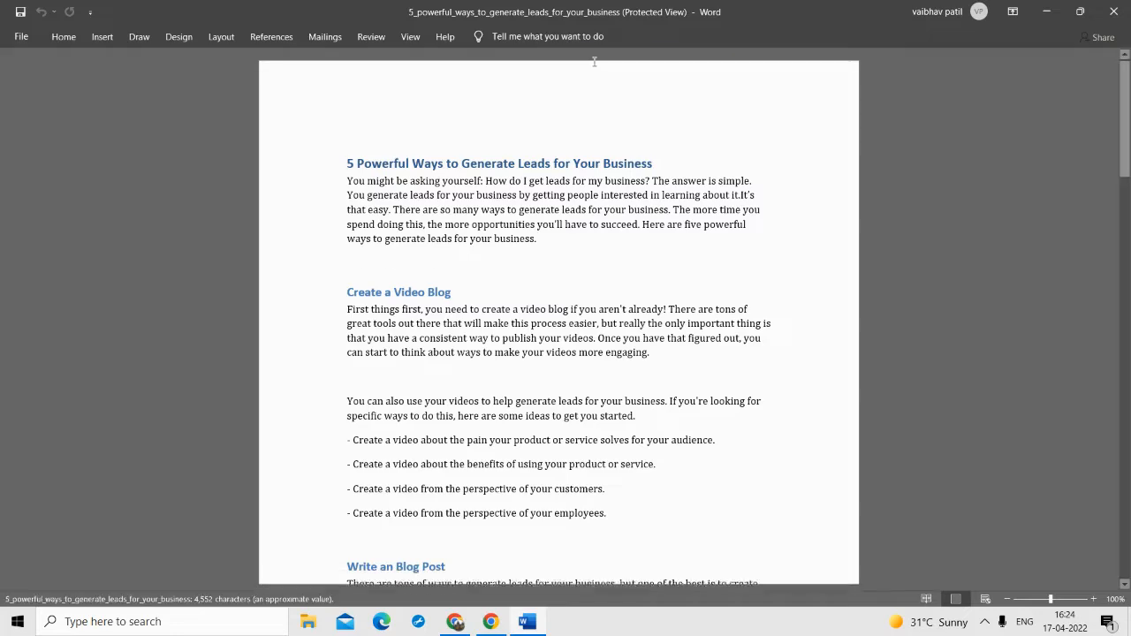
pyautogui.scroll(-1, 480, 277)
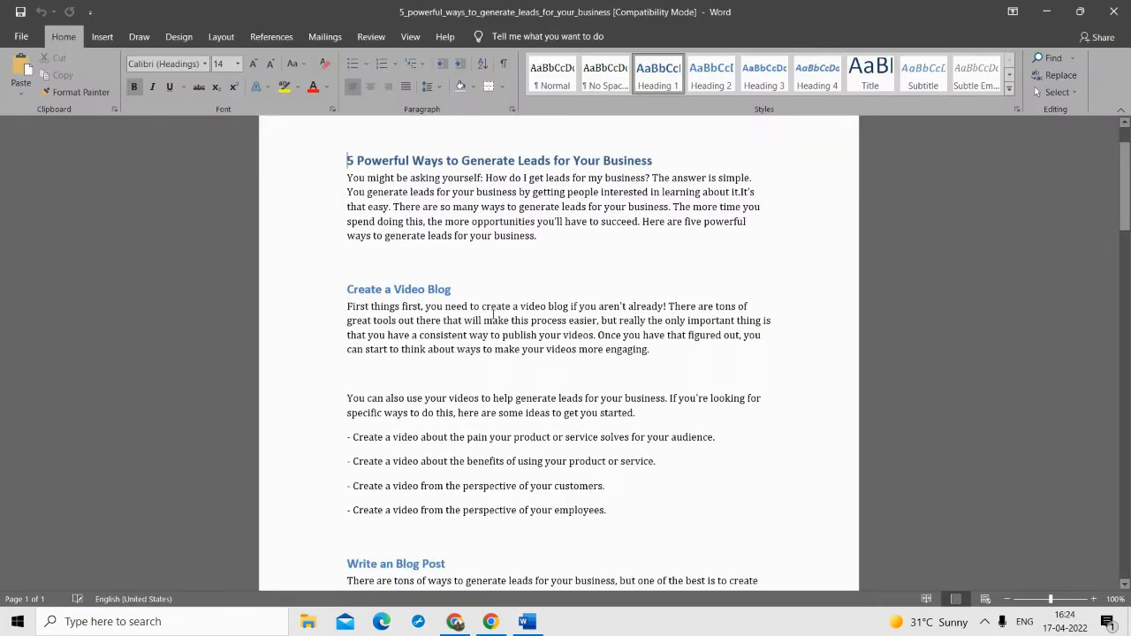
pyautogui.scroll(-6, 484, 320)
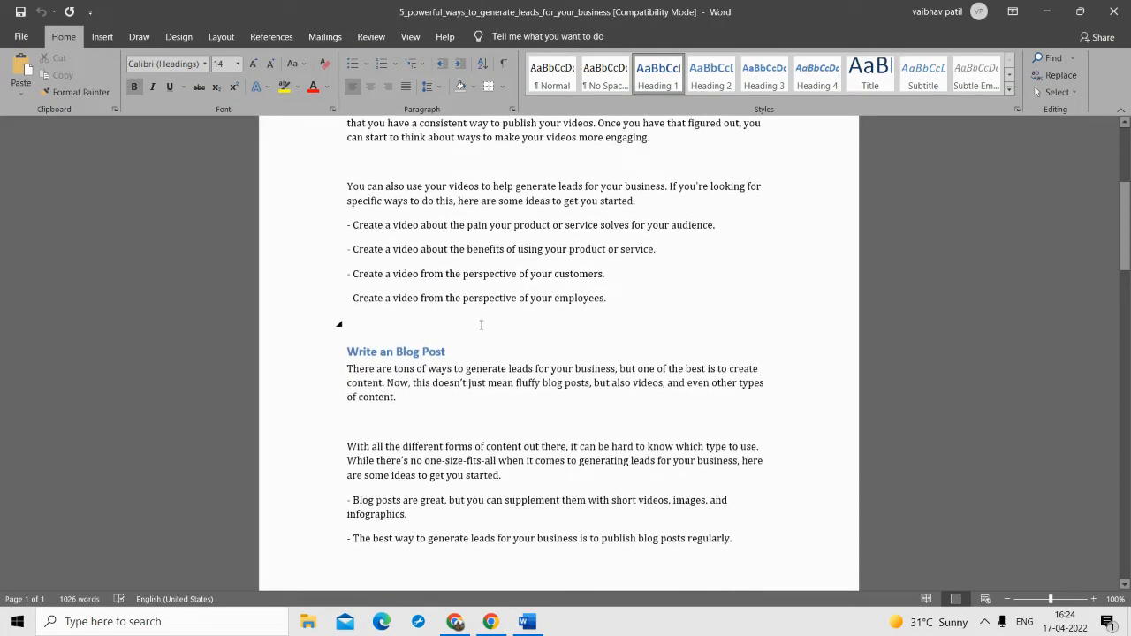
pyautogui.scroll(-12, 480, 326)
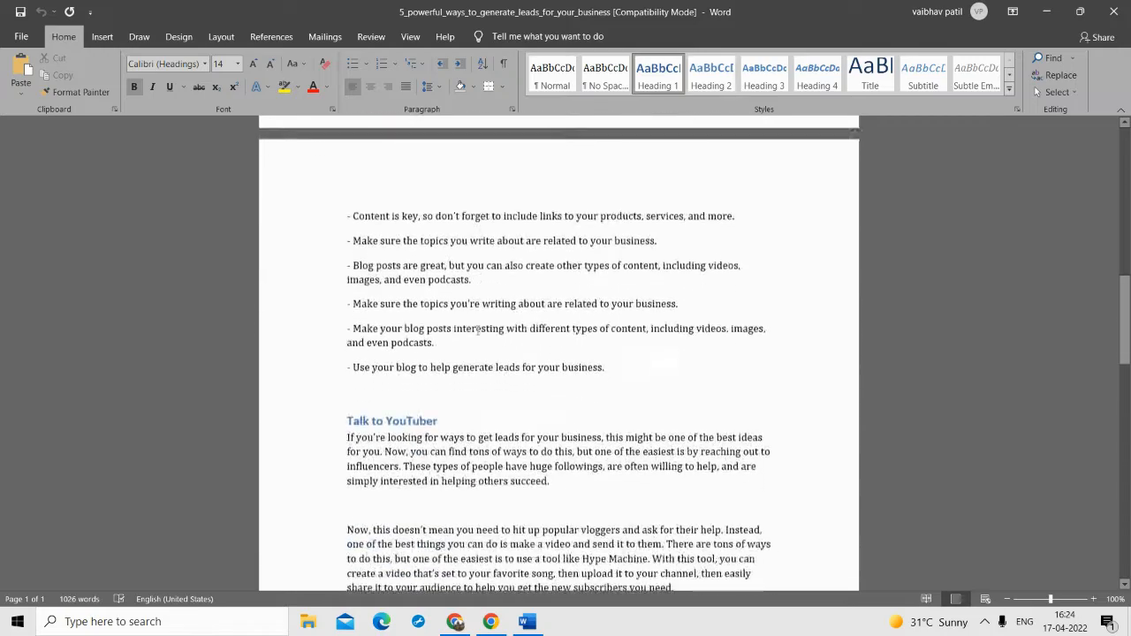
pyautogui.scroll(-1, 576, 343)
pyautogui.click(1114, 12)
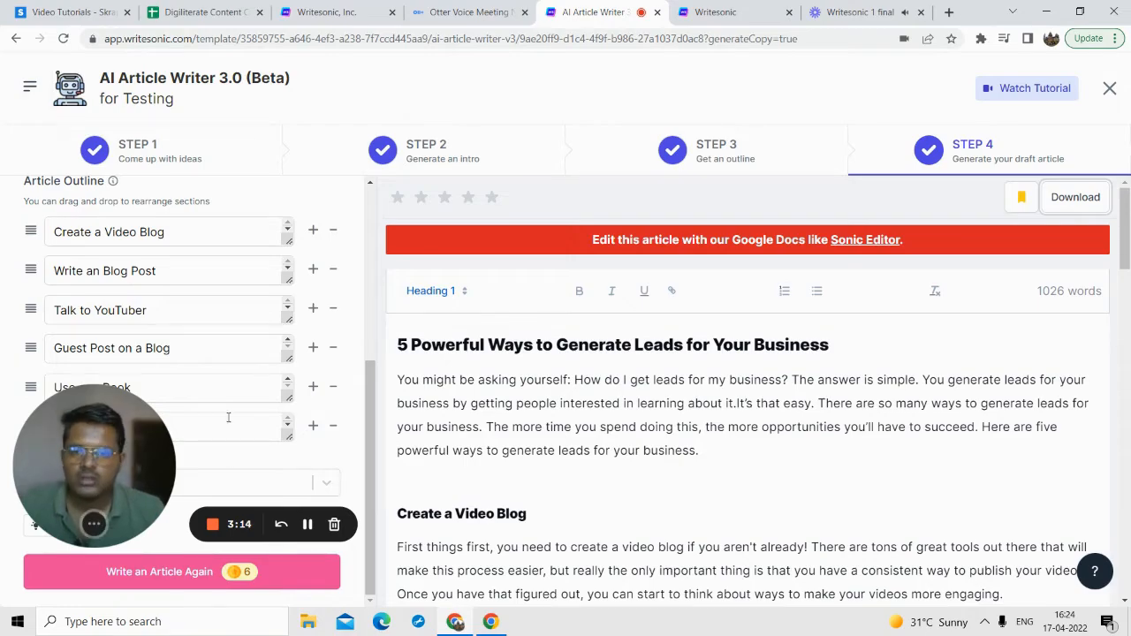
pyautogui.moveTo(90, 449); pyautogui.dragTo(227, 416)
pyautogui.scroll(-4, 582, 357)
pyautogui.scroll(-3, 582, 356)
pyautogui.scroll(15, 583, 357)
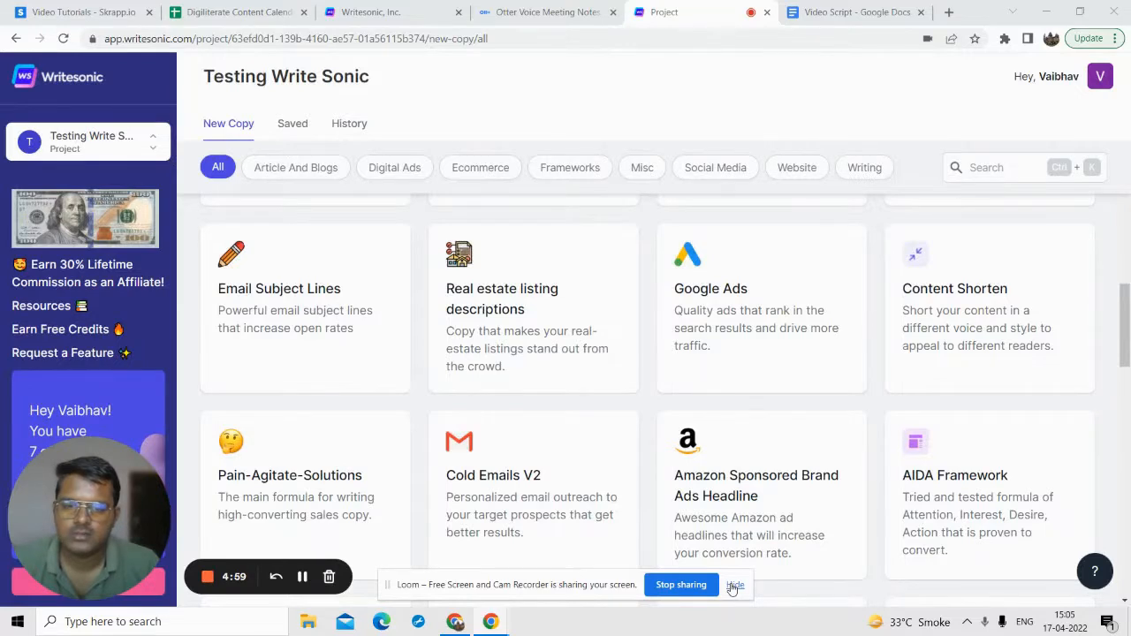
# Step: Open the Feature to Benefit template in the Testing Write Sonic project
pyautogui.click(733, 585)
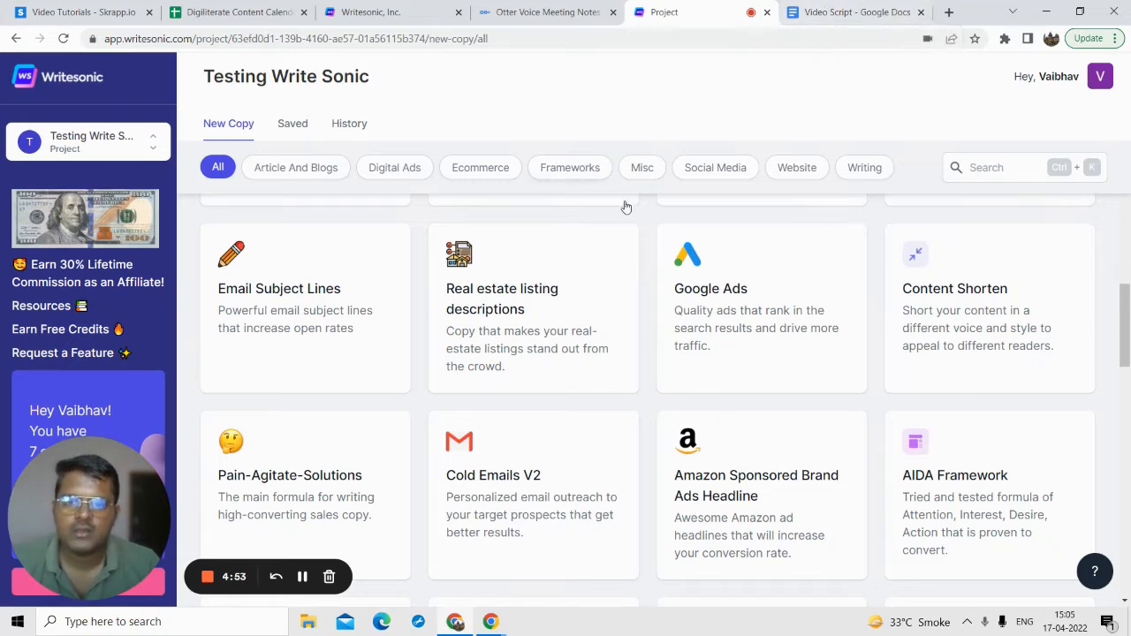
pyautogui.scroll(-3, 585, 361)
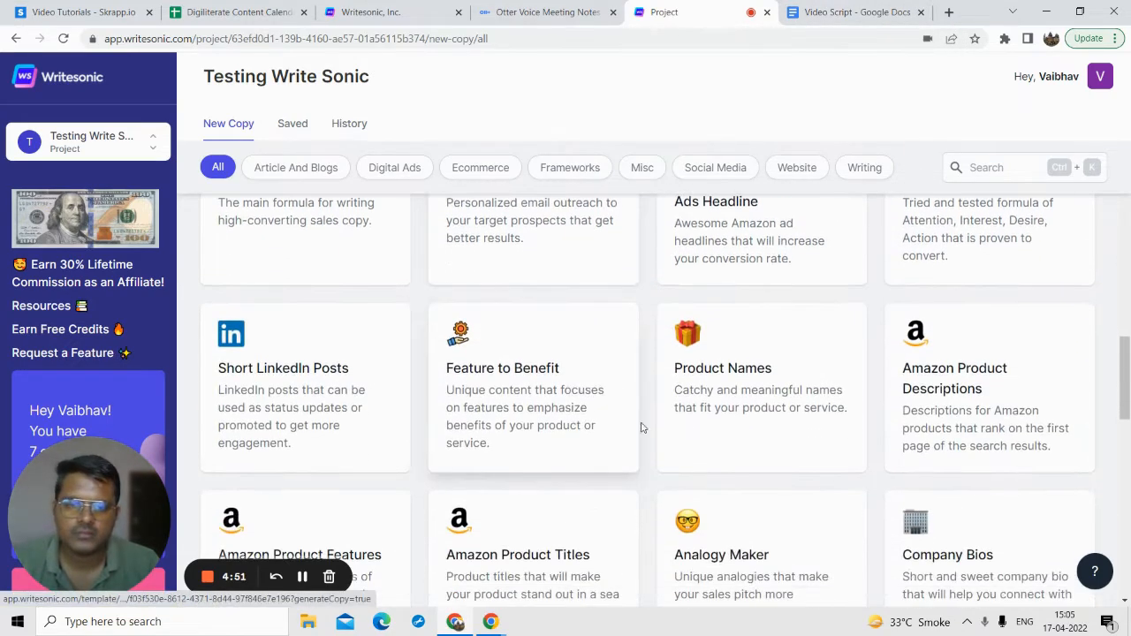
pyautogui.click(491, 363)
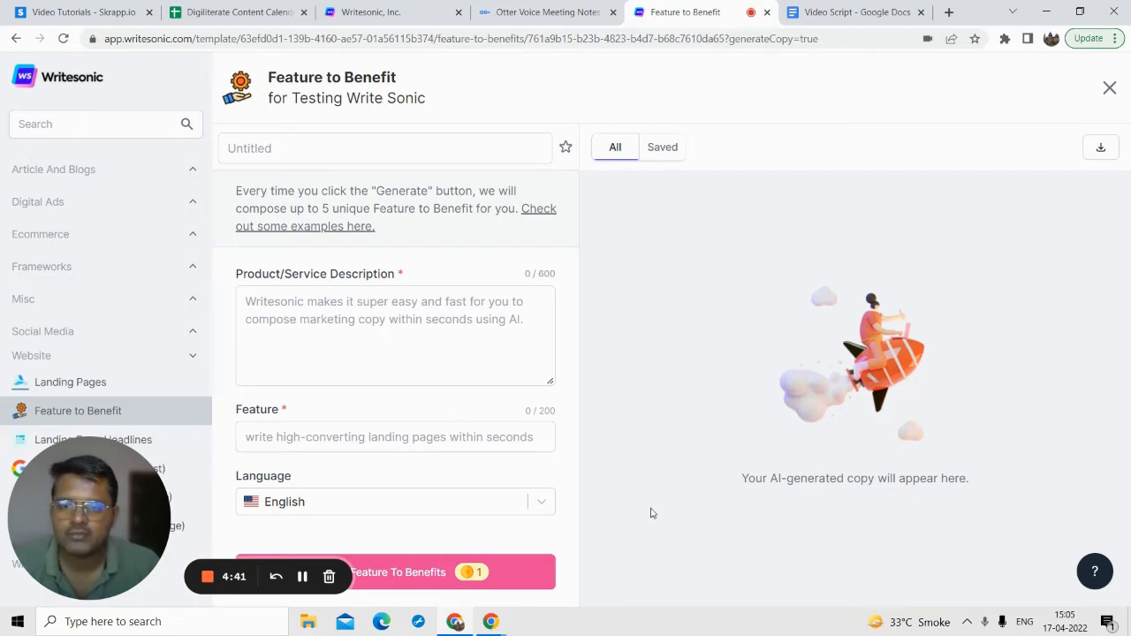
# Step: Fill the Product/Service Description with the Xevom Apps text copied from the Feature to Benefit section of the Video Script document
pyautogui.click(855, 12)
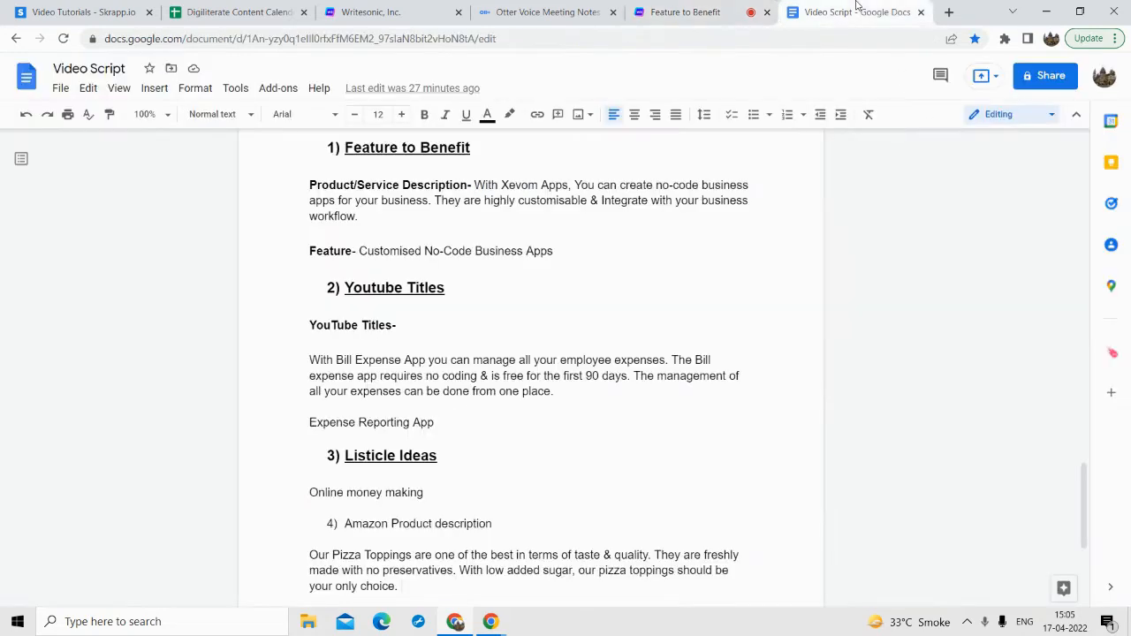
pyautogui.scroll(2, 608, 166)
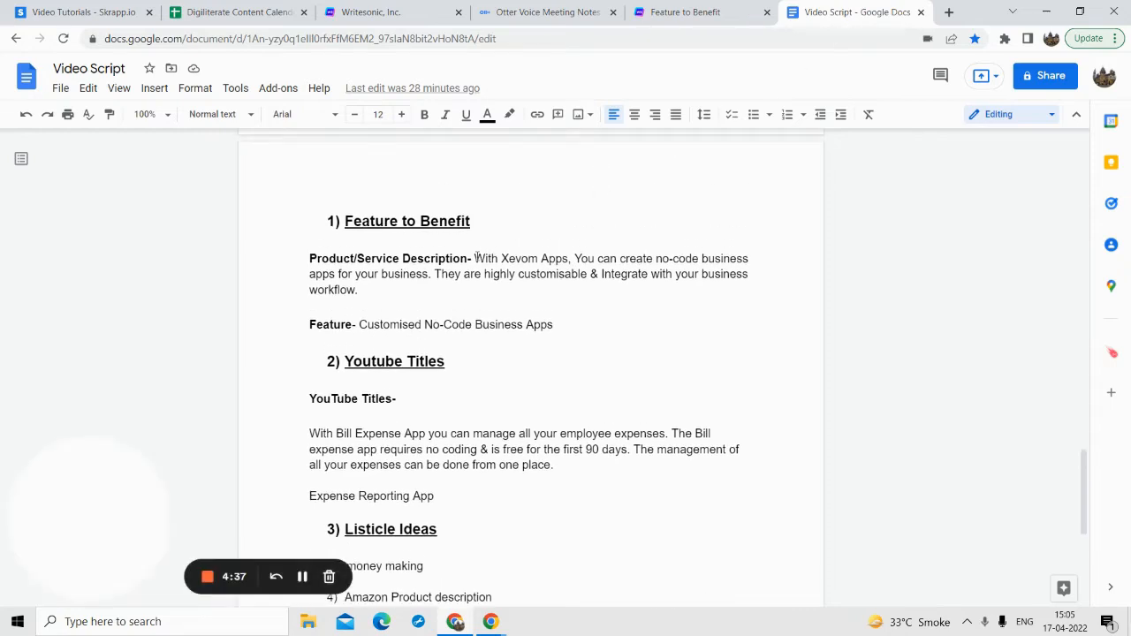
pyautogui.moveTo(477, 258); pyautogui.dragTo(500, 284)
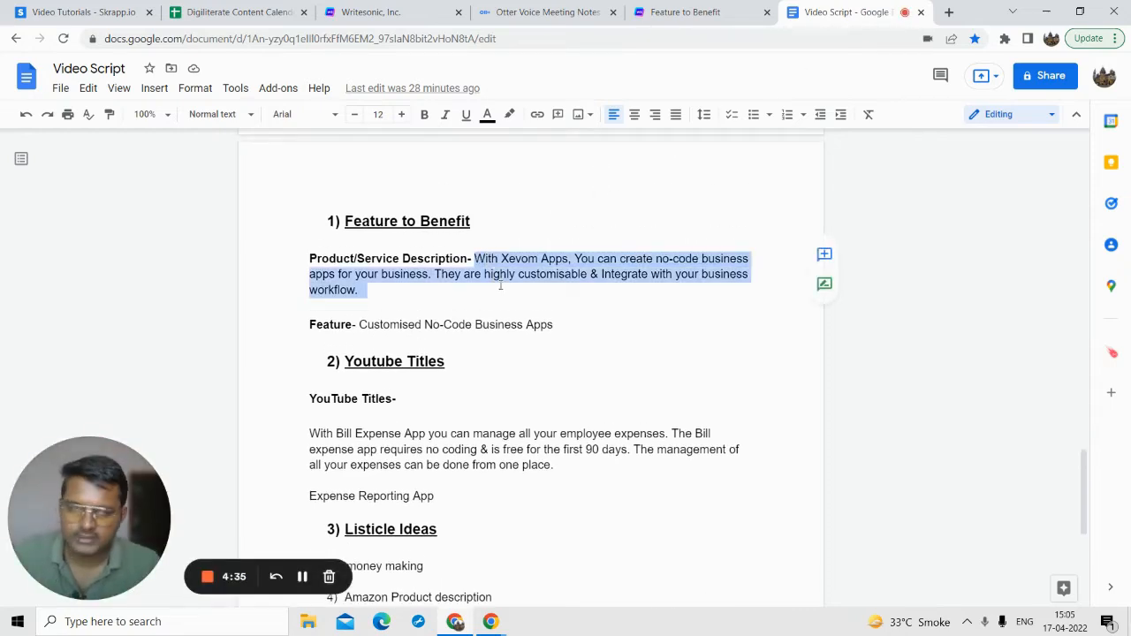
pyautogui.hotkey('ctrl', 'c')
pyautogui.click(685, 12)
pyautogui.click(320, 320)
pyautogui.hotkey('ctrl', 'v')
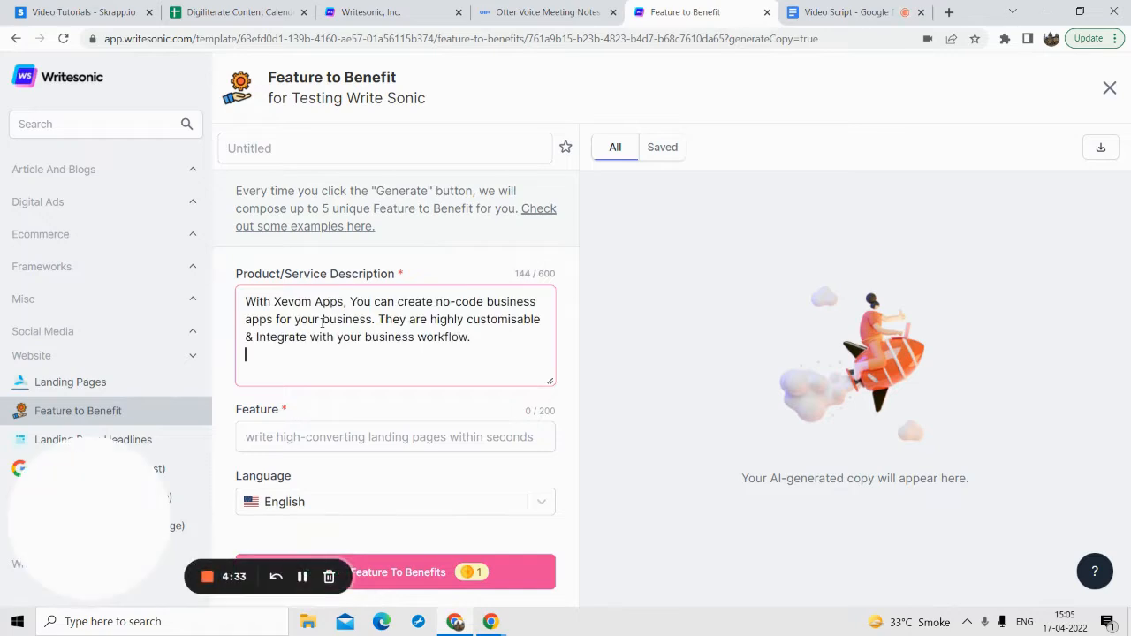
pyautogui.press('BackSpace')
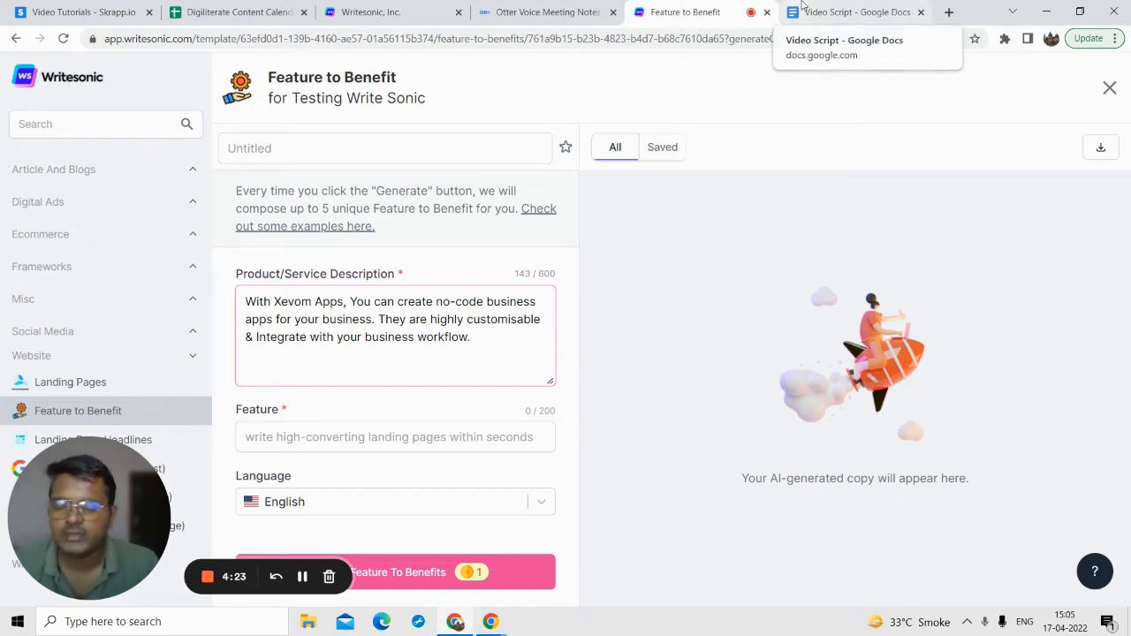
# Step: Fill the Feature field with "Customised No-Code Business Apps", copied from the Feature to Benefit section of the Video Script document
pyautogui.click(853, 13)
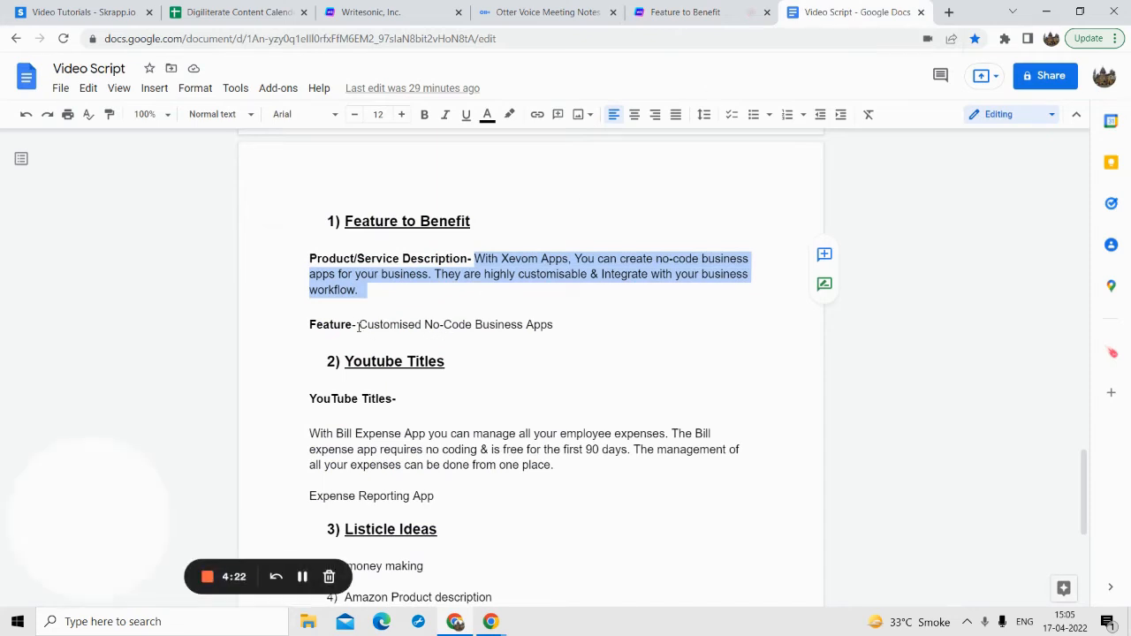
pyautogui.moveTo(359, 325); pyautogui.dragTo(548, 332)
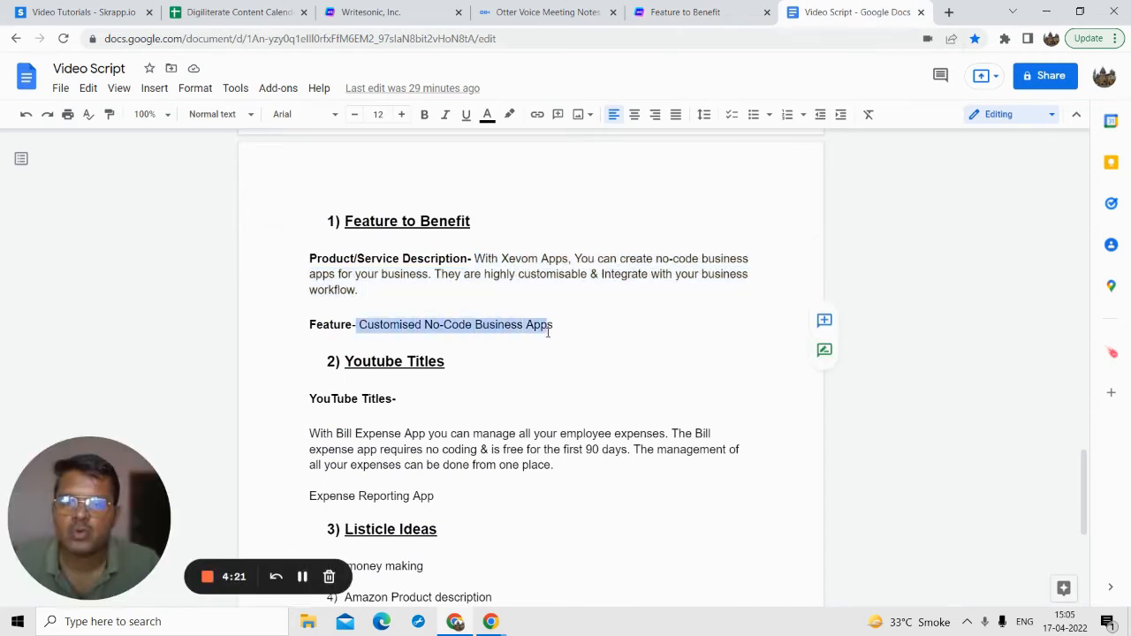
pyautogui.click(698, 13)
pyautogui.click(311, 437)
pyautogui.hotkey('ctrl', 'v')
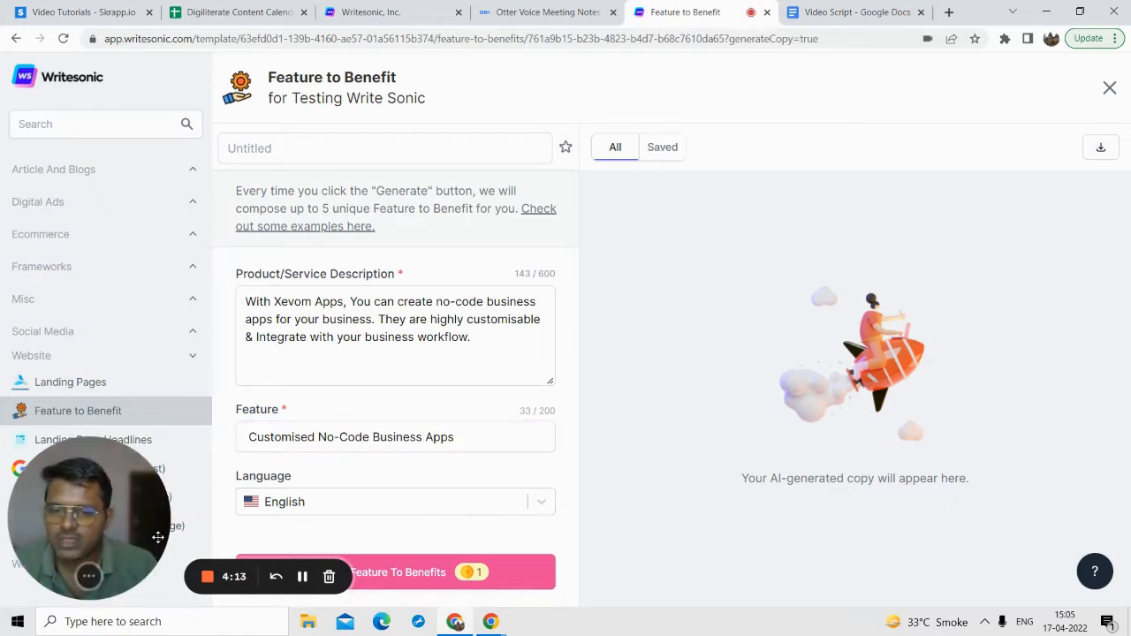
# Step: Generate the Feature to Benefit copy and look through the generated variations
pyautogui.moveTo(108, 559); pyautogui.dragTo(107, 499)
pyautogui.click(356, 576)
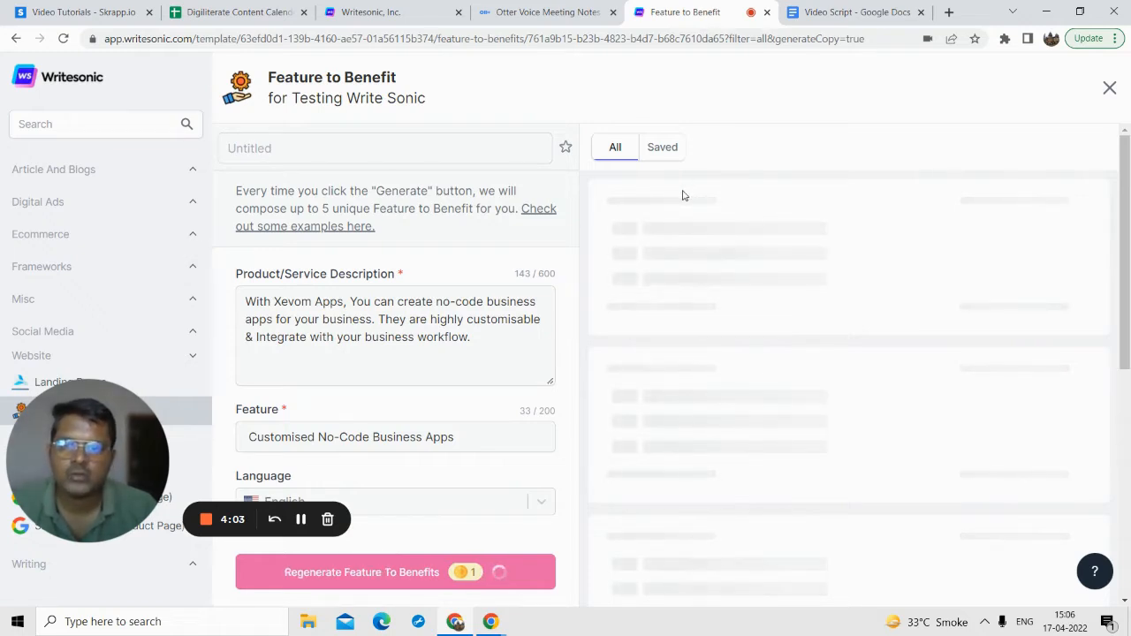
pyautogui.scroll(-5, 707, 301)
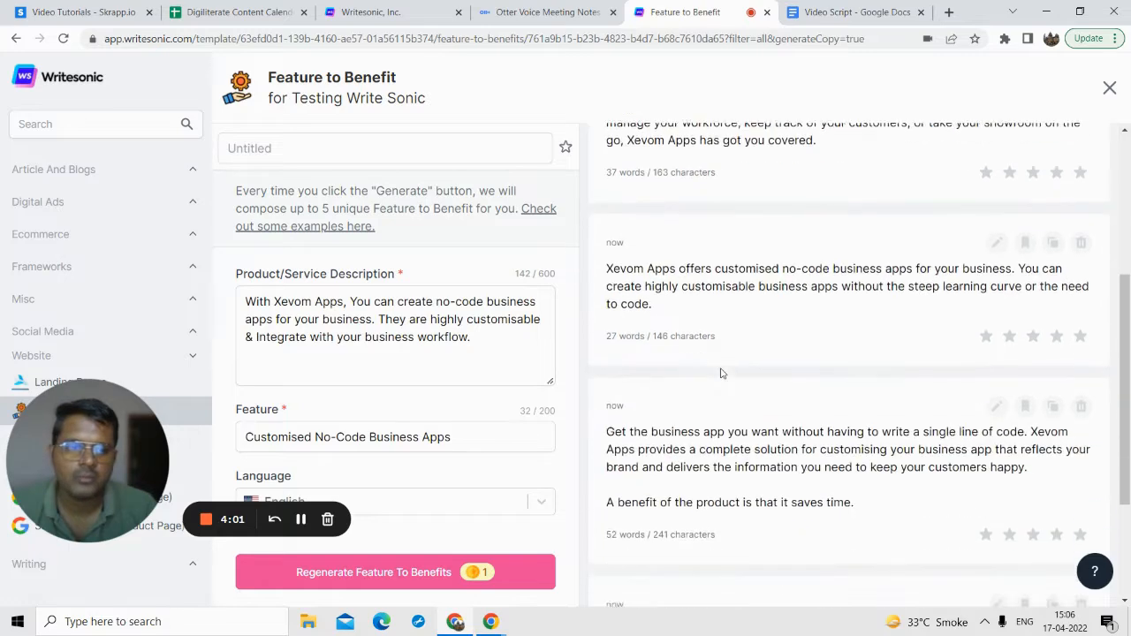
pyautogui.scroll(5, 731, 383)
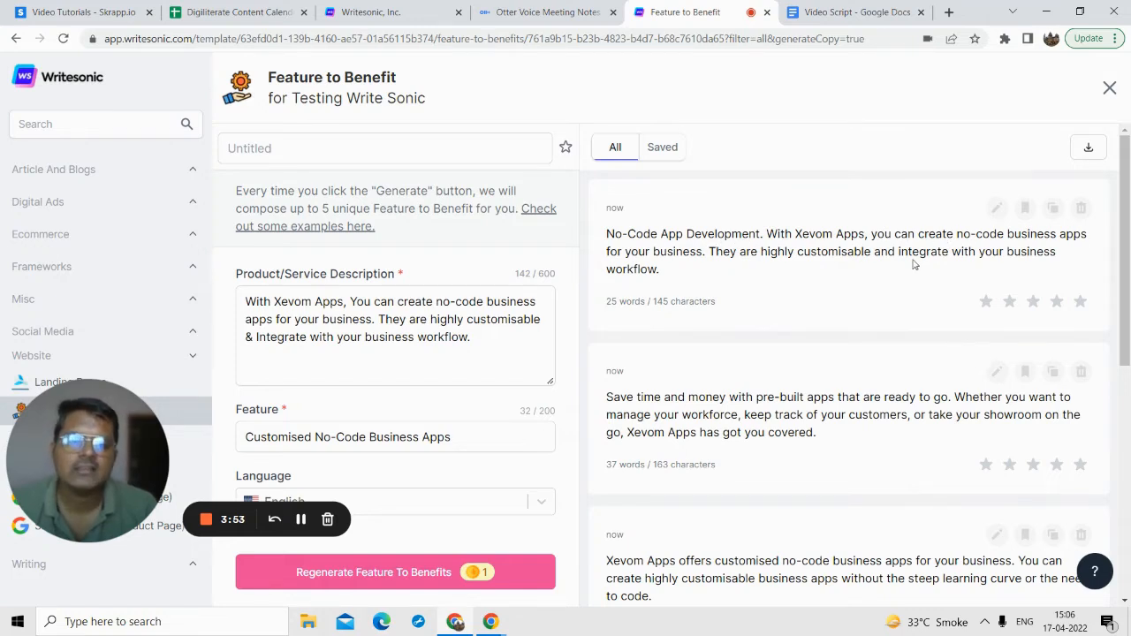
pyautogui.scroll(-2, 901, 348)
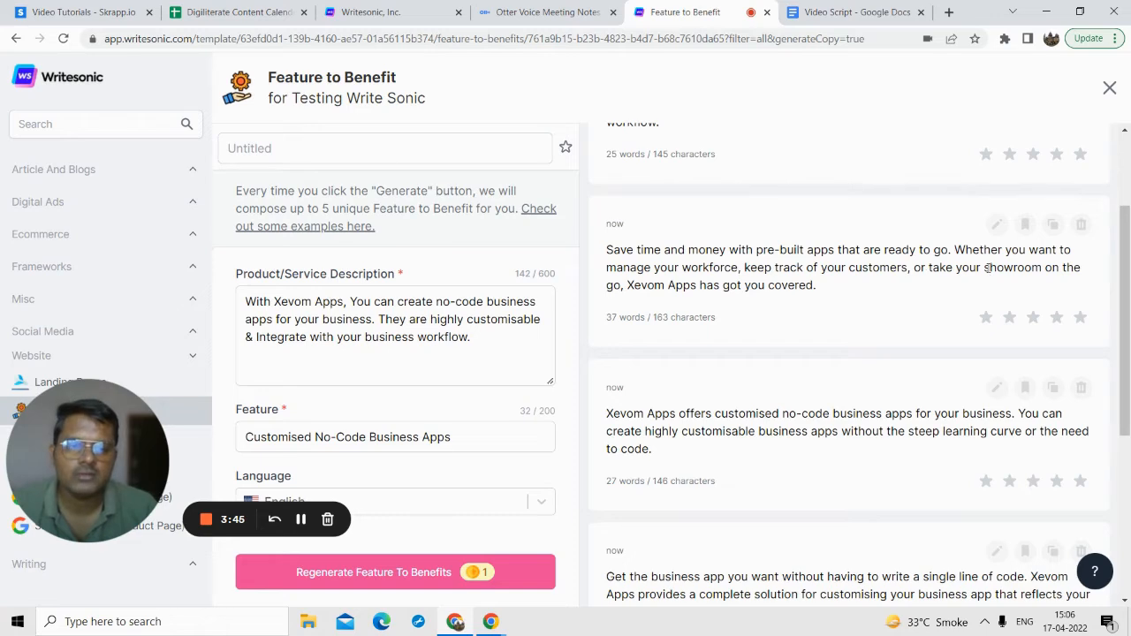
pyautogui.scroll(-4, 800, 389)
pyautogui.scroll(5, 752, 422)
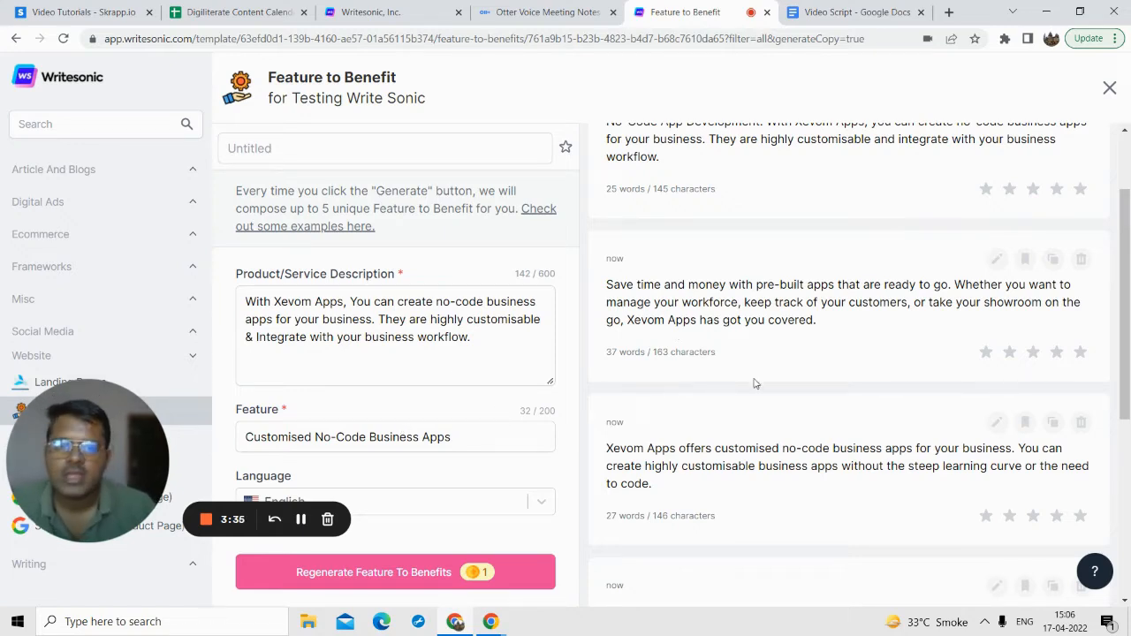
pyautogui.scroll(-1, 742, 342)
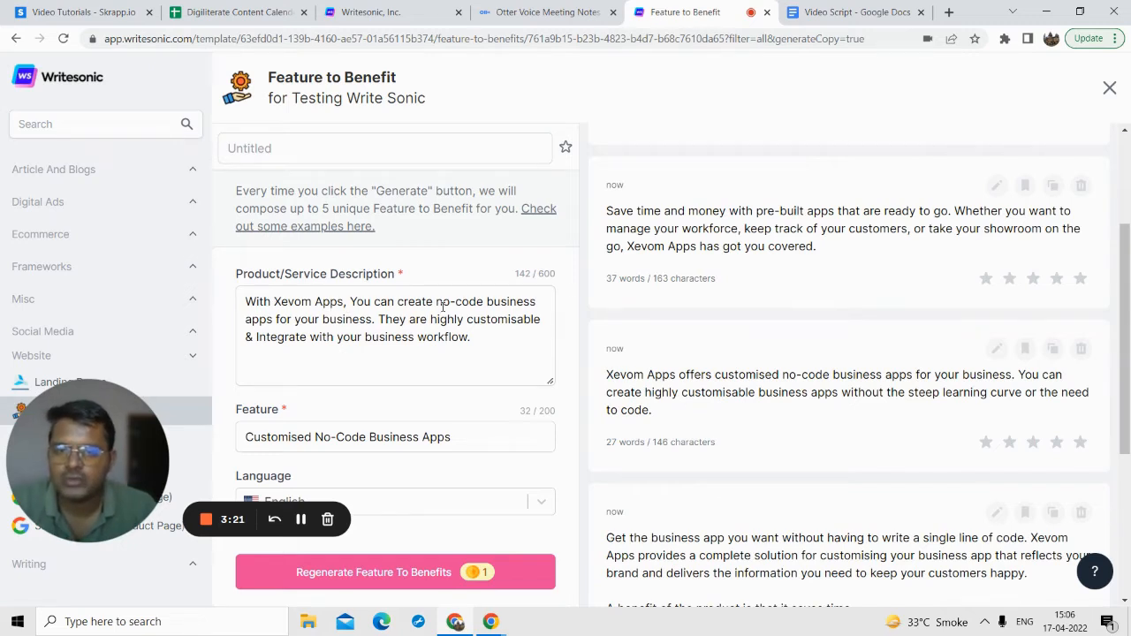
# Step: Highlight the key phrases in the product description, including "highly customisable" and "Integrate with your business workflow", to review them against the generated copy
pyautogui.moveTo(436, 301); pyautogui.dragTo(533, 301)
pyautogui.click(406, 319)
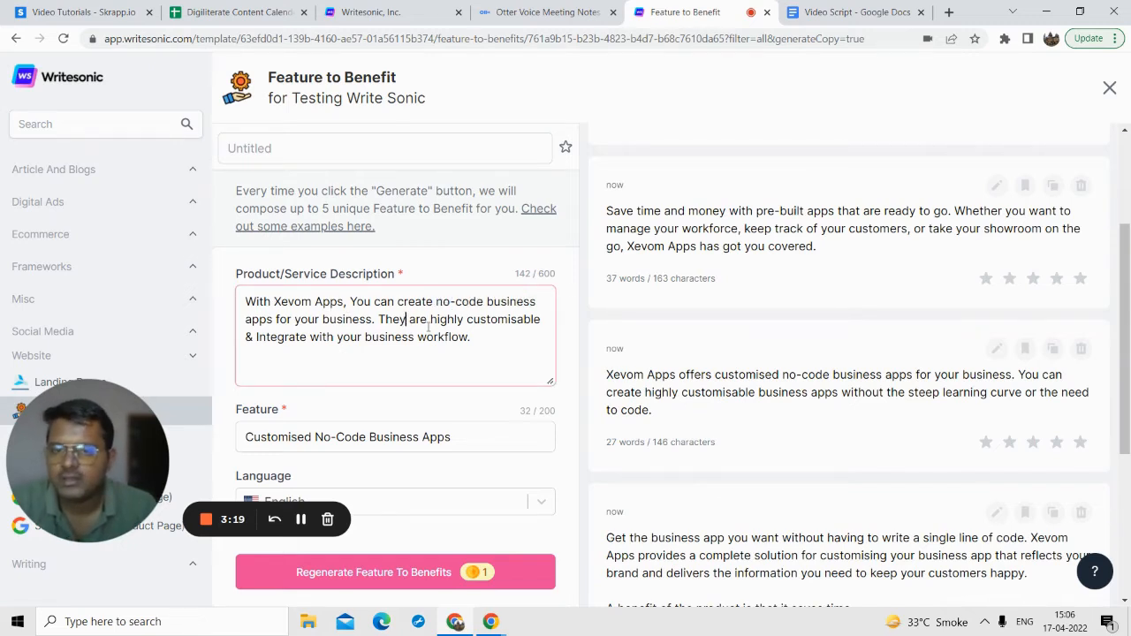
pyautogui.moveTo(430, 319); pyautogui.dragTo(546, 321)
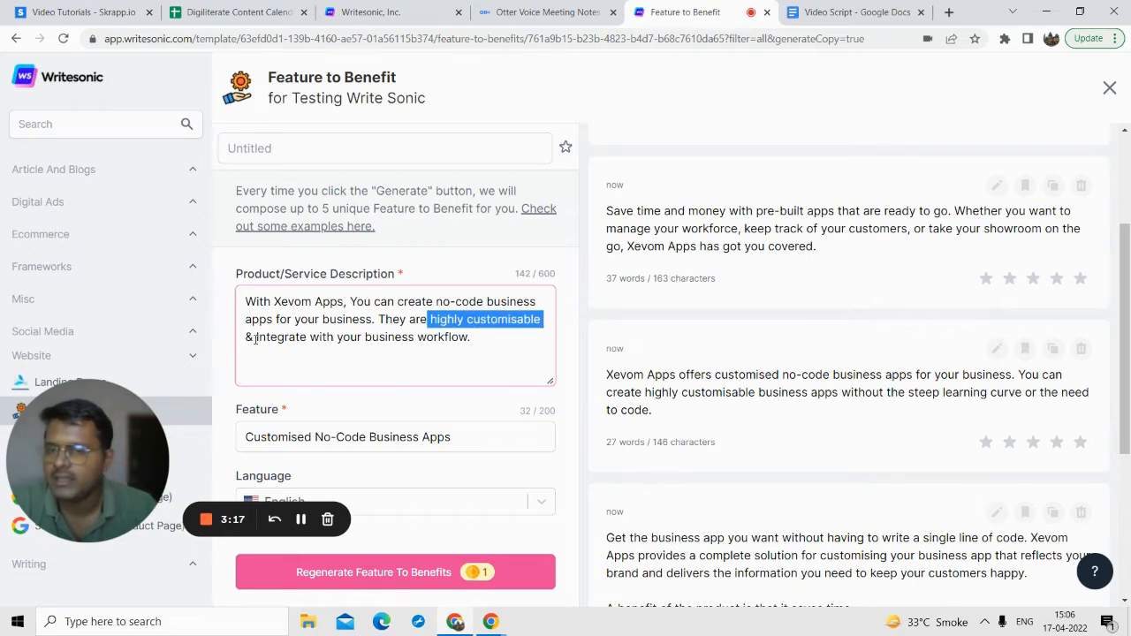
pyautogui.moveTo(255, 339); pyautogui.dragTo(469, 338)
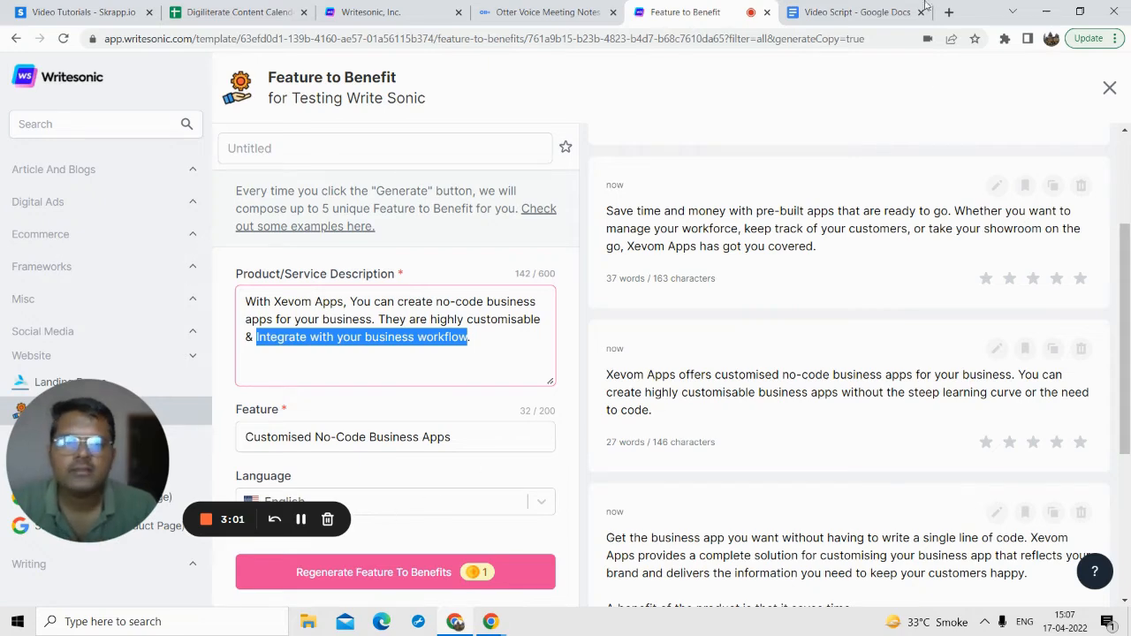
# Step: Check the Video Script document for the next template to try, then open the YouTube Titles template among the social media templates
pyautogui.click(882, 9)
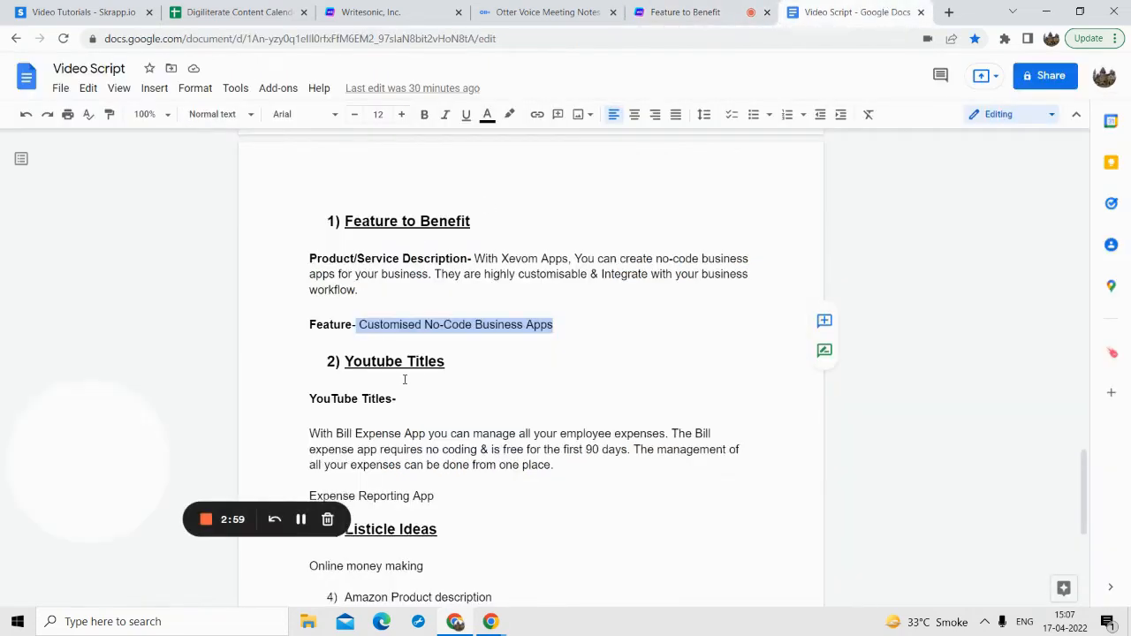
pyautogui.click(685, 11)
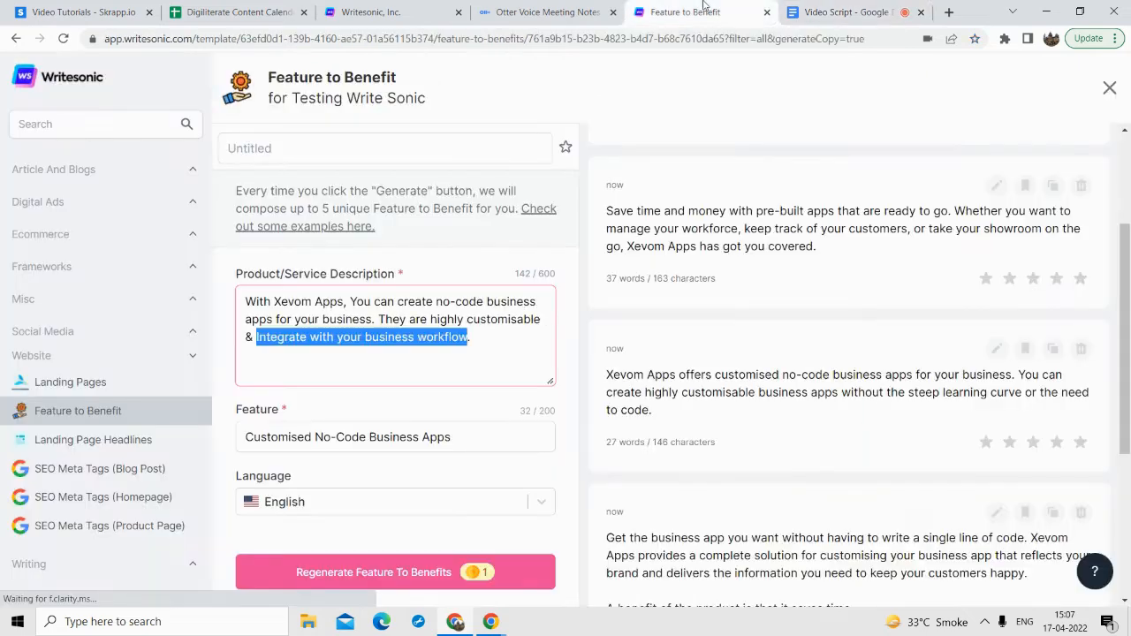
pyautogui.moveTo(94, 462); pyautogui.dragTo(330, 436)
pyautogui.moveTo(148, 419); pyautogui.dragTo(595, 381)
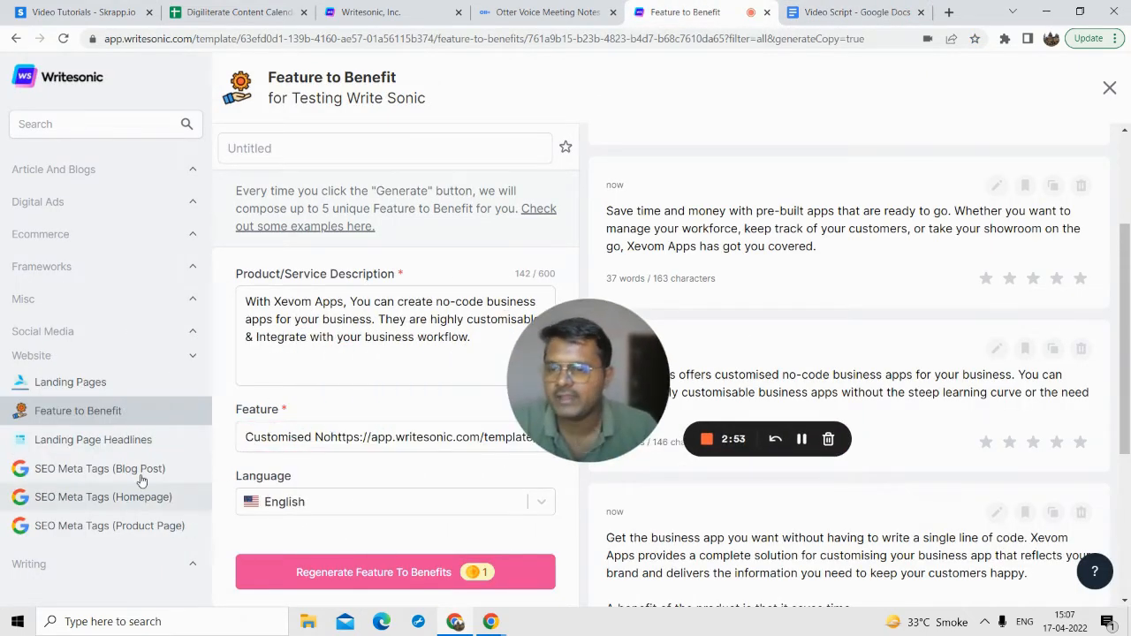
pyautogui.click(93, 567)
pyautogui.scroll(-3, 124, 477)
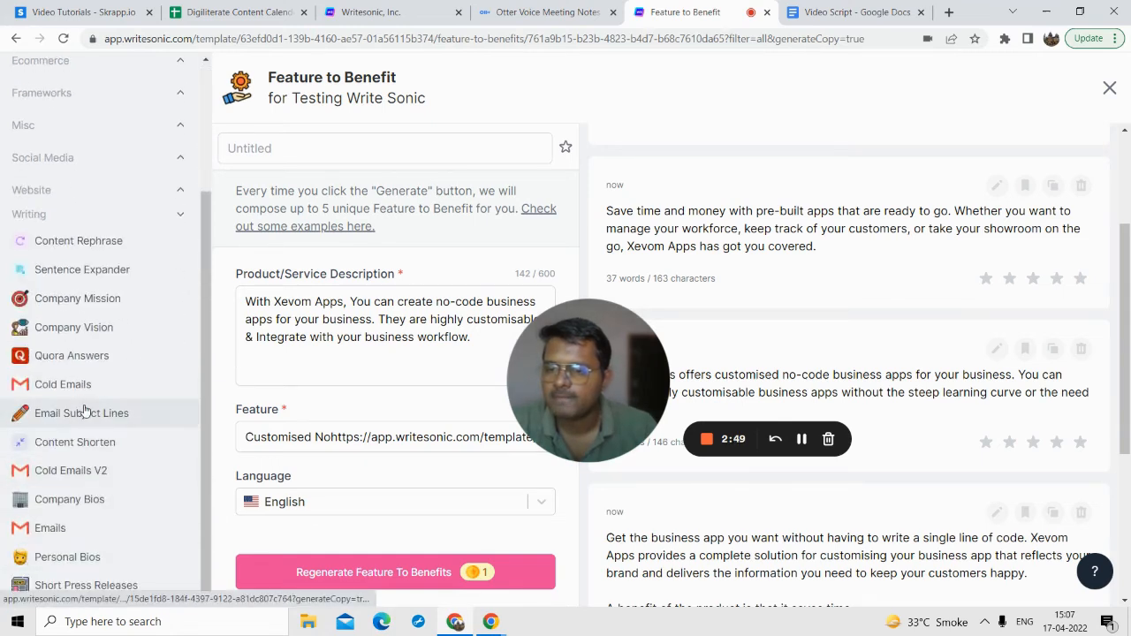
pyautogui.scroll(3, 83, 412)
pyautogui.click(66, 300)
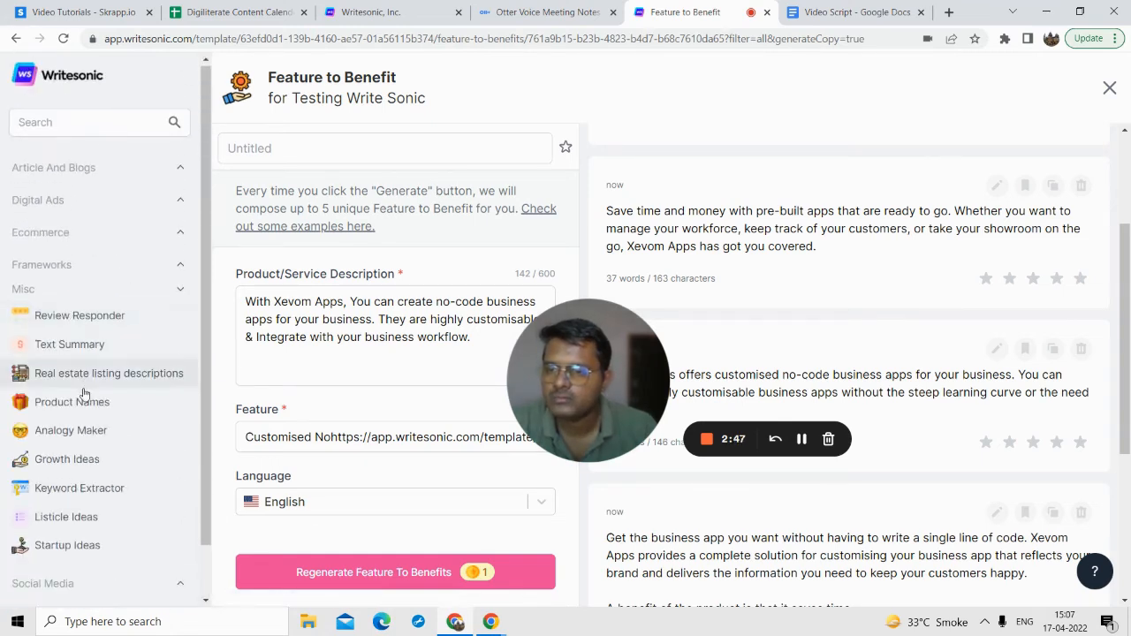
pyautogui.scroll(-1, 70, 530)
pyautogui.click(71, 527)
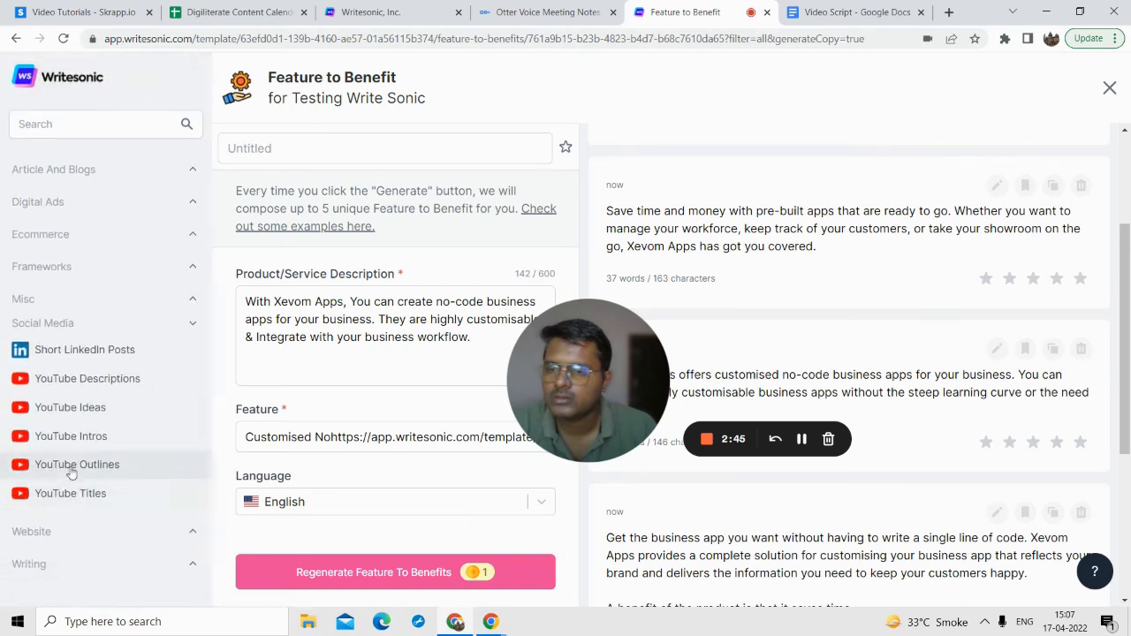
pyautogui.click(72, 492)
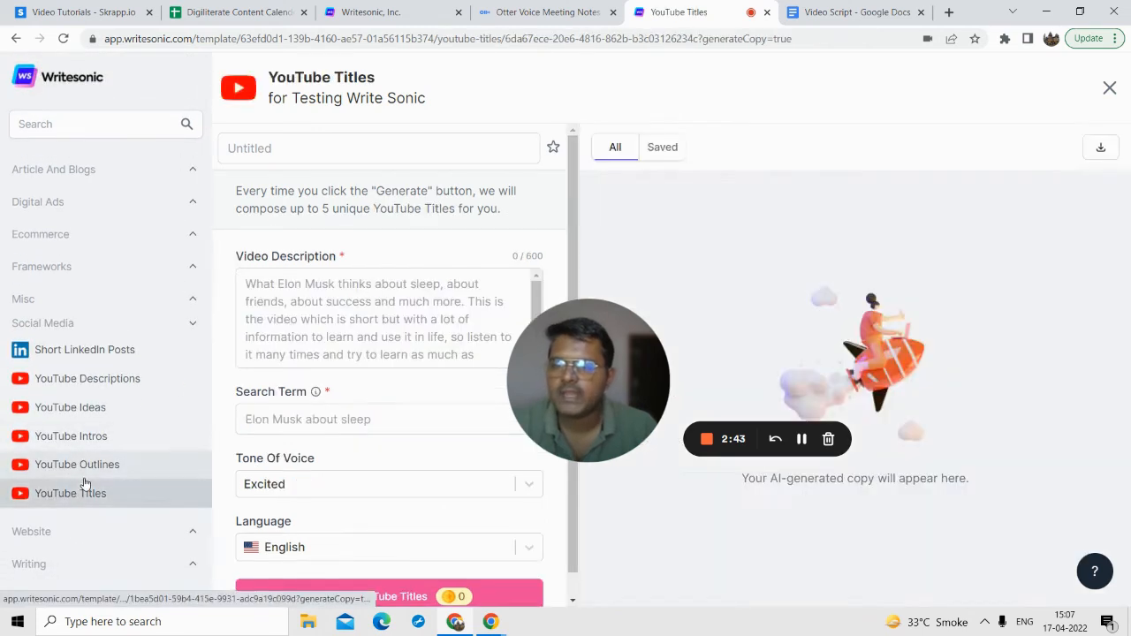
# Step: Fill the Video Description with the Bill Expense App paragraph copied from the Video Script document, without the trailing line break
pyautogui.moveTo(586, 403); pyautogui.dragTo(98, 415)
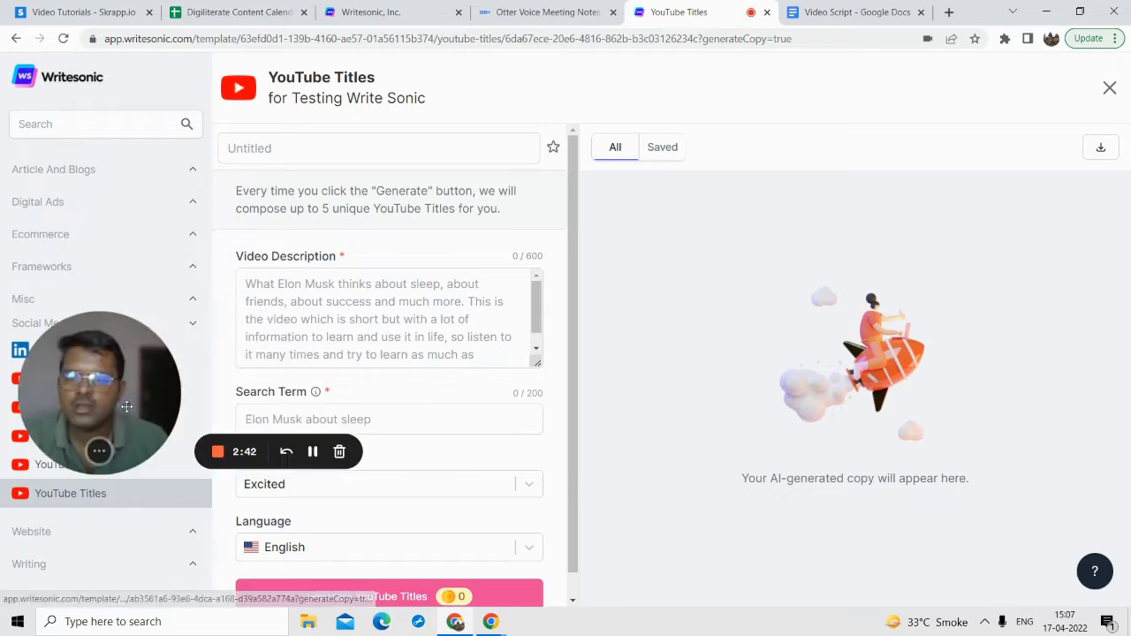
pyautogui.click(468, 309)
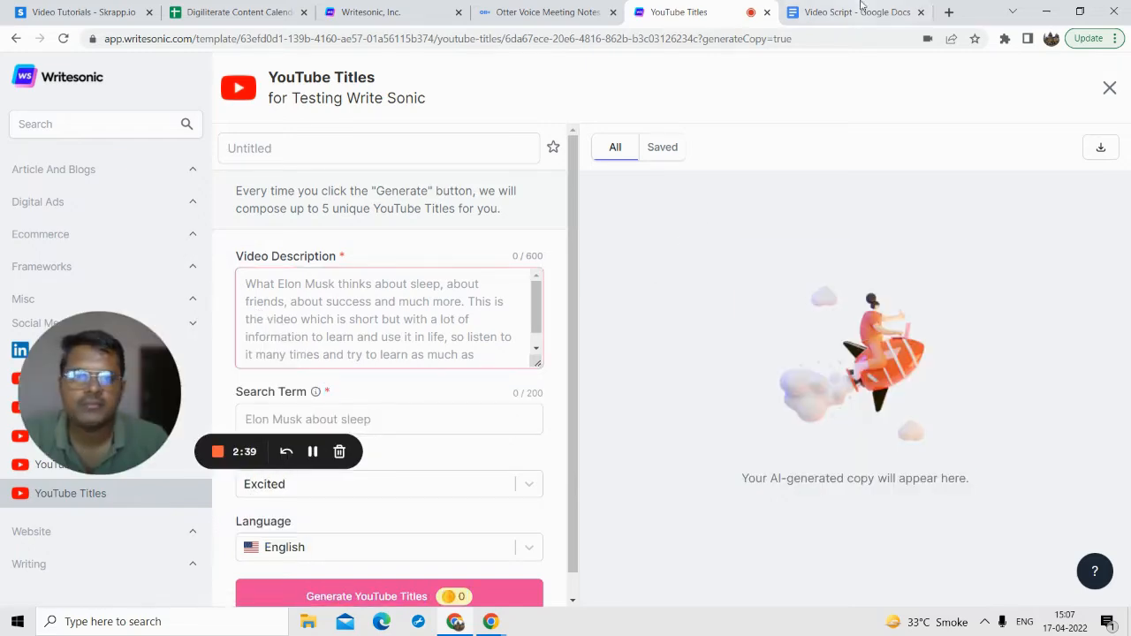
pyautogui.click(853, 12)
pyautogui.scroll(-1, 425, 328)
pyautogui.scroll(-1, 425, 328)
pyautogui.tripleClick(383, 368)
pyautogui.hotkey('ctrl', 'c')
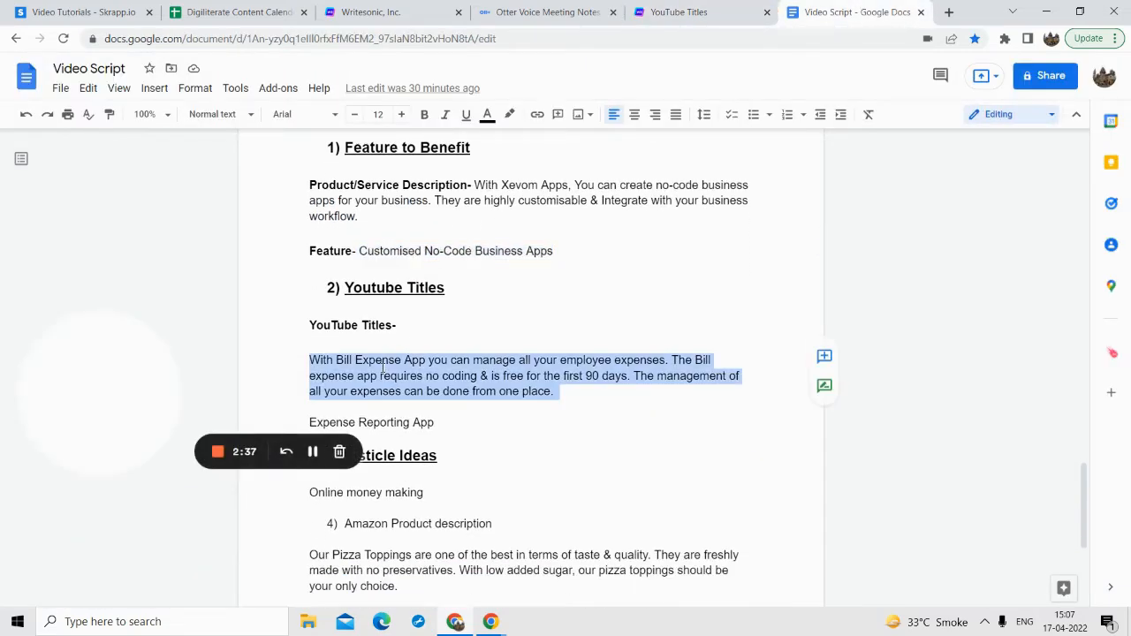
pyautogui.click(738, 13)
pyautogui.click(344, 285)
pyautogui.hotkey('ctrl', 'v')
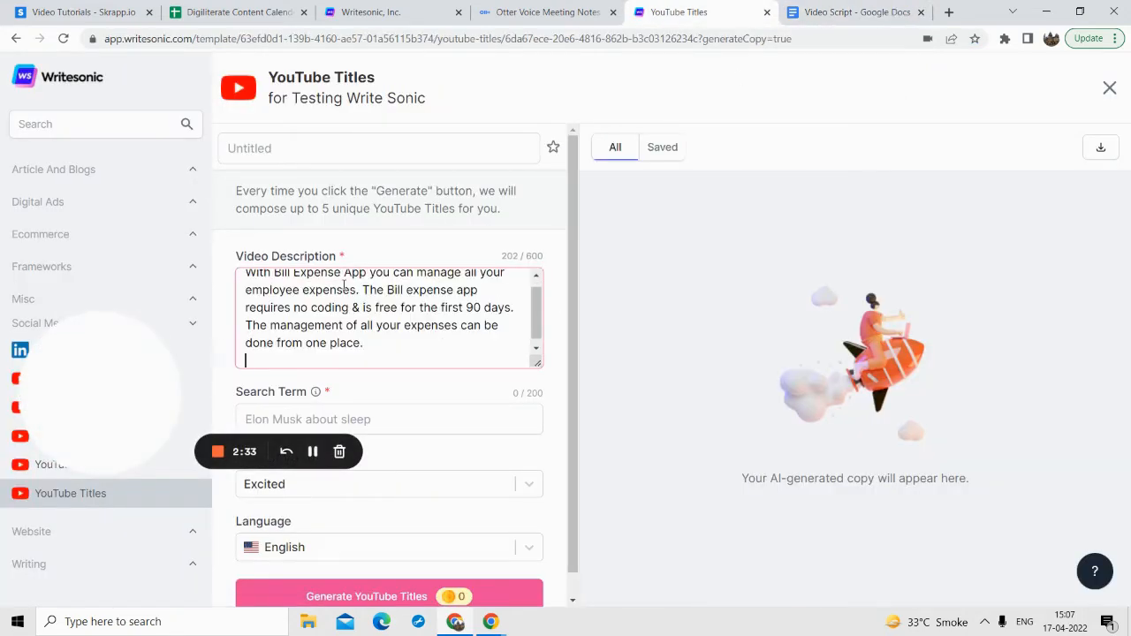
pyautogui.press('BackSpace')
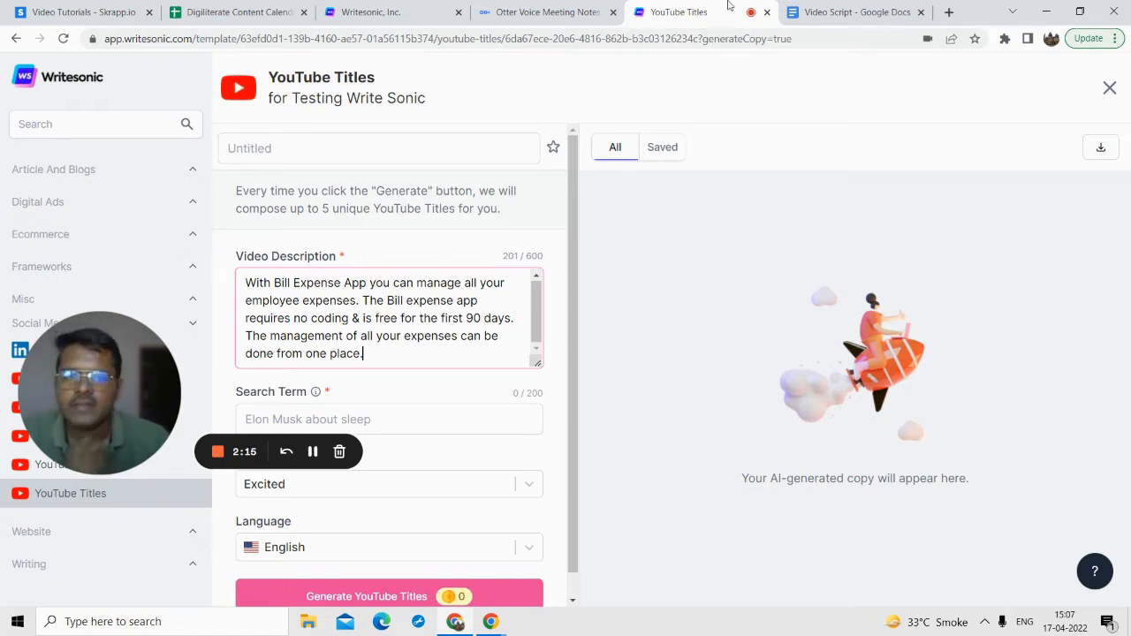
# Step: Fill the Search Term with "Expense Reporting App", copied from the Youtube Titles section of the Video Script document
pyautogui.click(848, 11)
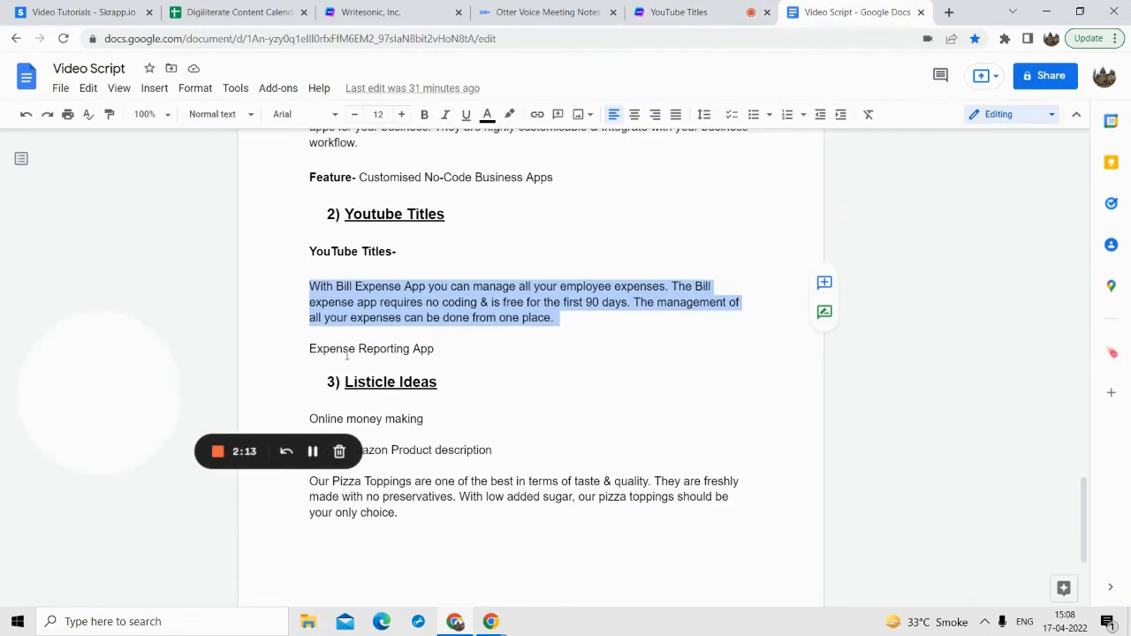
pyautogui.tripleClick(346, 350)
pyautogui.hotkey('ctrl', 'c')
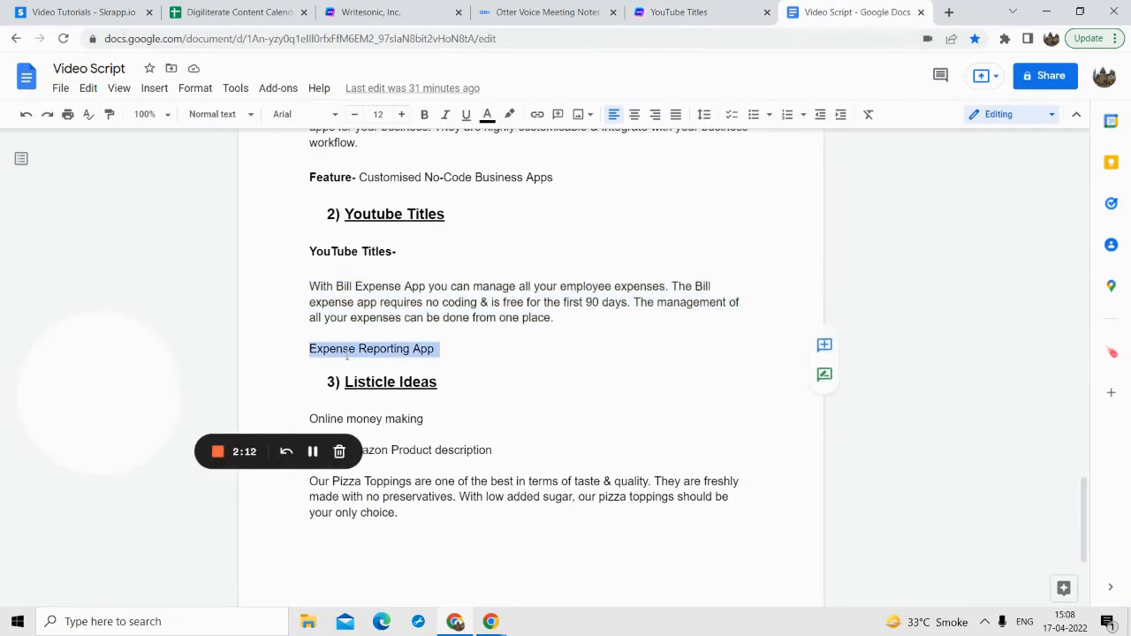
pyautogui.click(679, 12)
pyautogui.click(283, 419)
pyautogui.hotkey('ctrl', 'v')
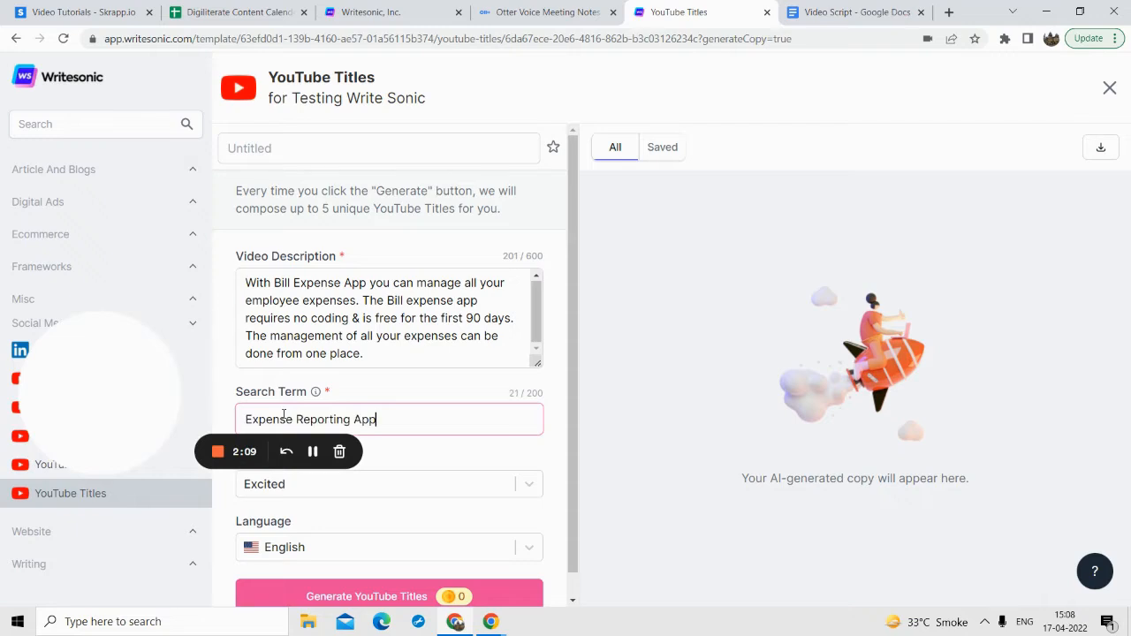
# Step: Set the tone of voice for the YouTube titles to Professional
pyautogui.scroll(-1, 300, 413)
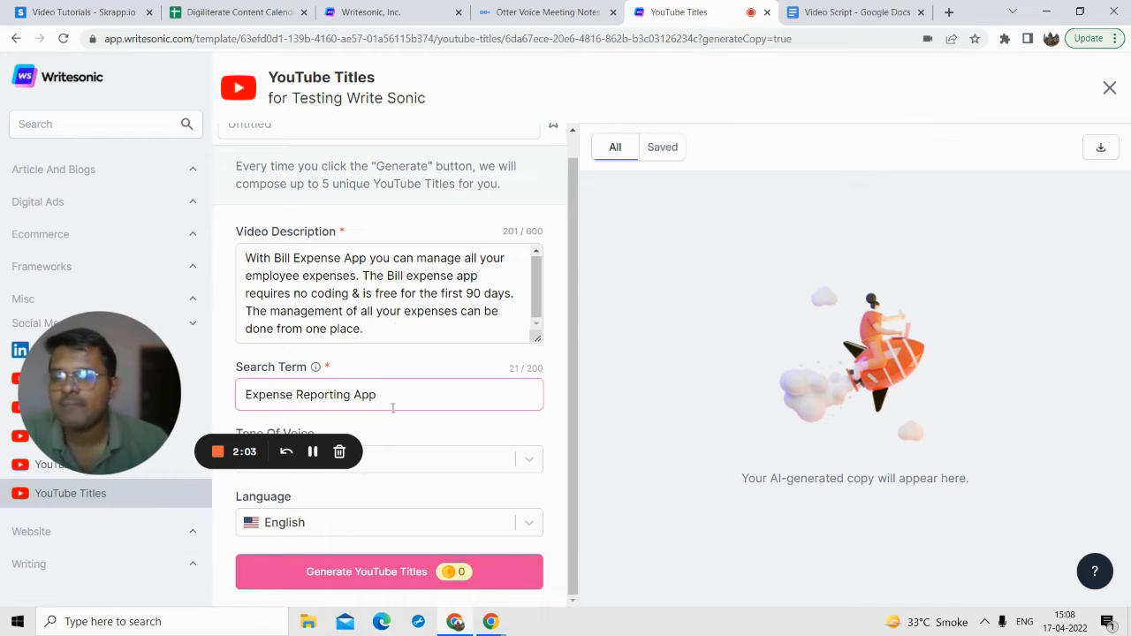
pyautogui.moveTo(115, 401); pyautogui.dragTo(140, 316)
pyautogui.click(362, 461)
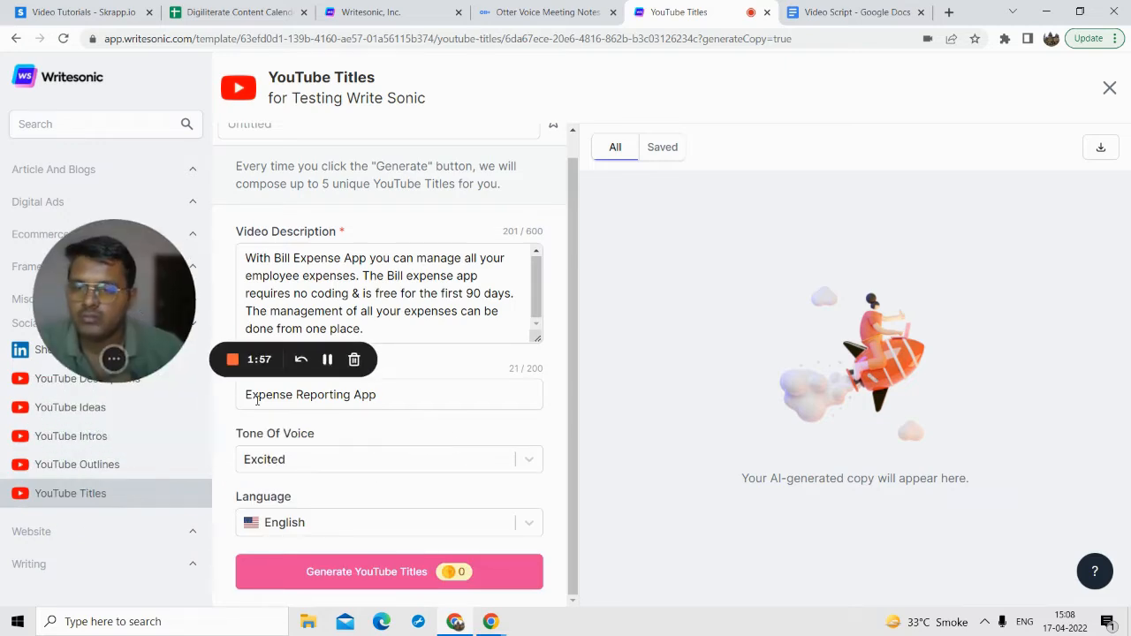
pyautogui.click(297, 458)
pyautogui.click(280, 528)
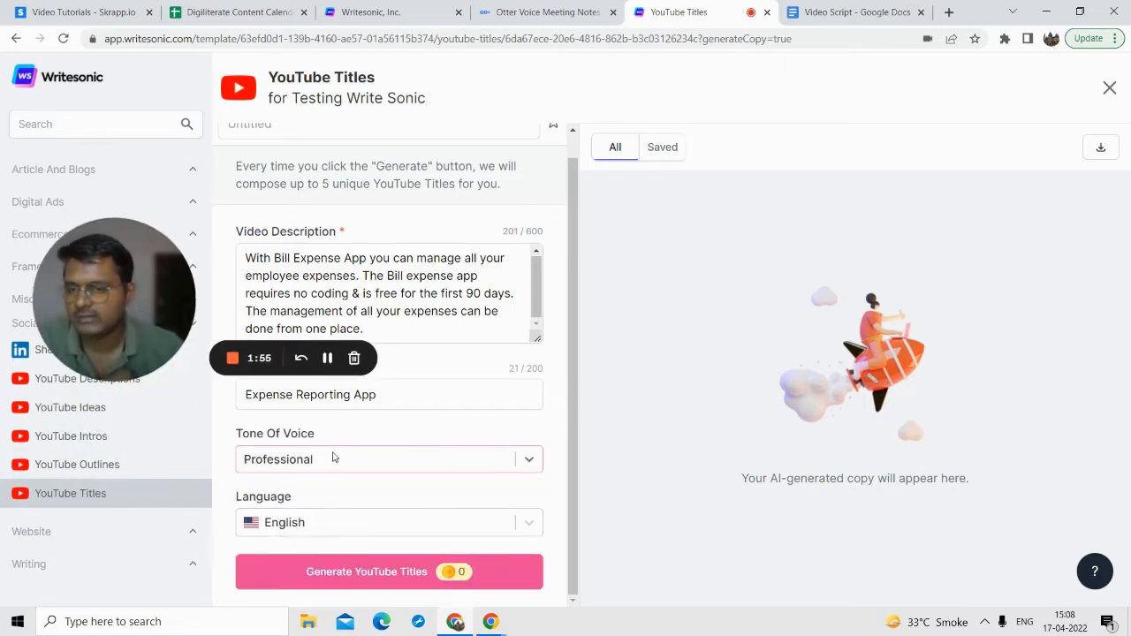
# Step: Generate the YouTube titles and look through the suggested title sets
pyautogui.scroll(1, 468, 365)
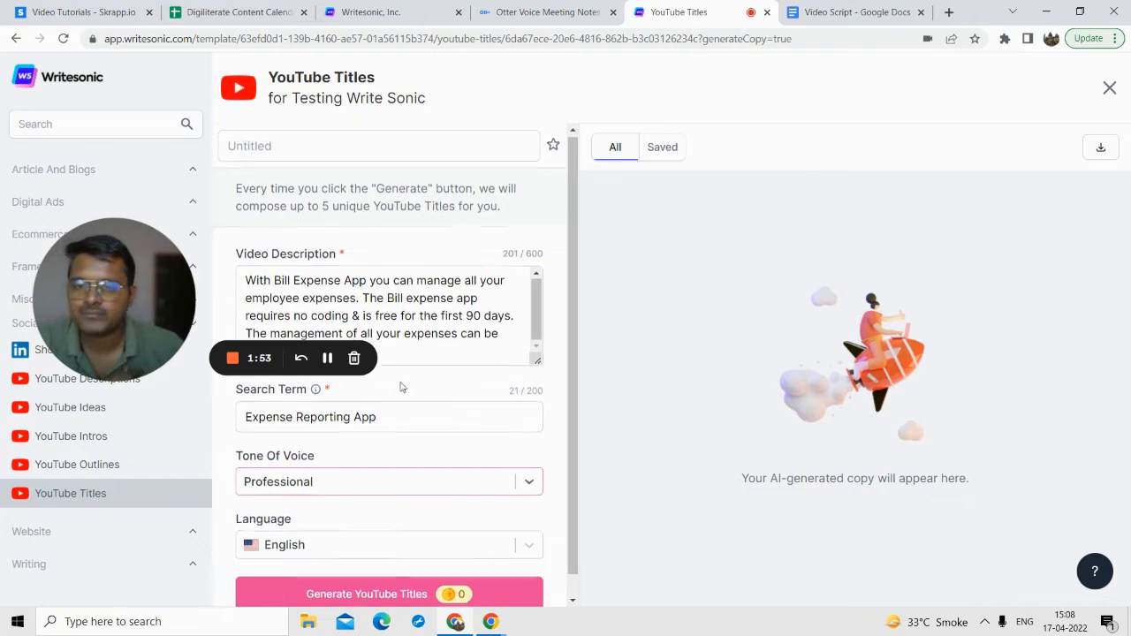
pyautogui.scroll(-1, 349, 548)
pyautogui.click(342, 573)
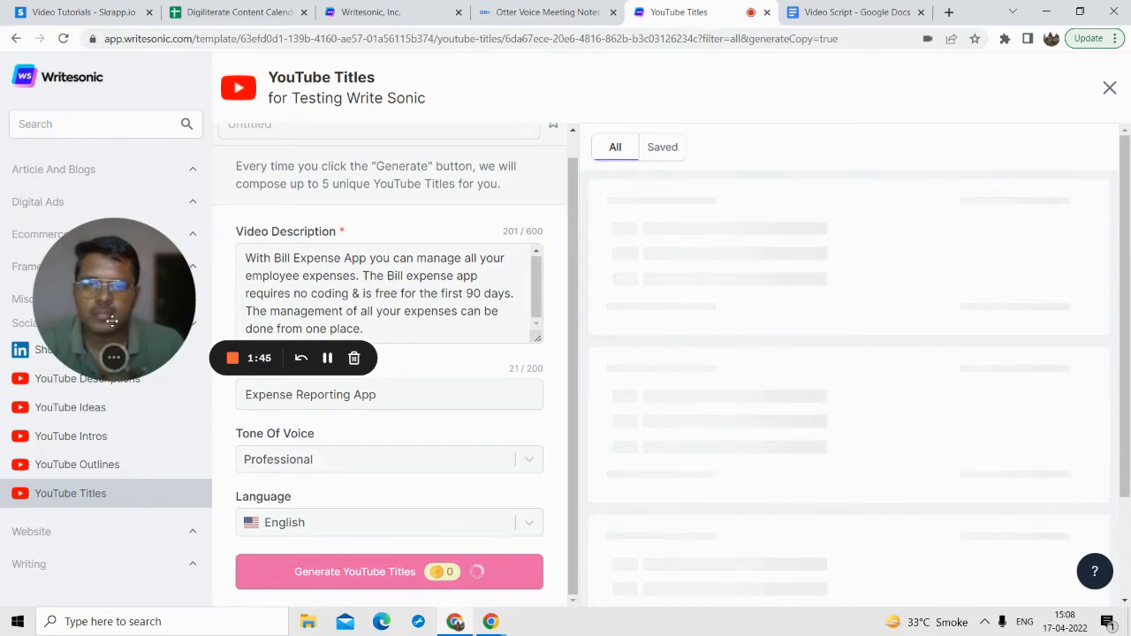
pyautogui.moveTo(174, 319); pyautogui.dragTo(147, 335)
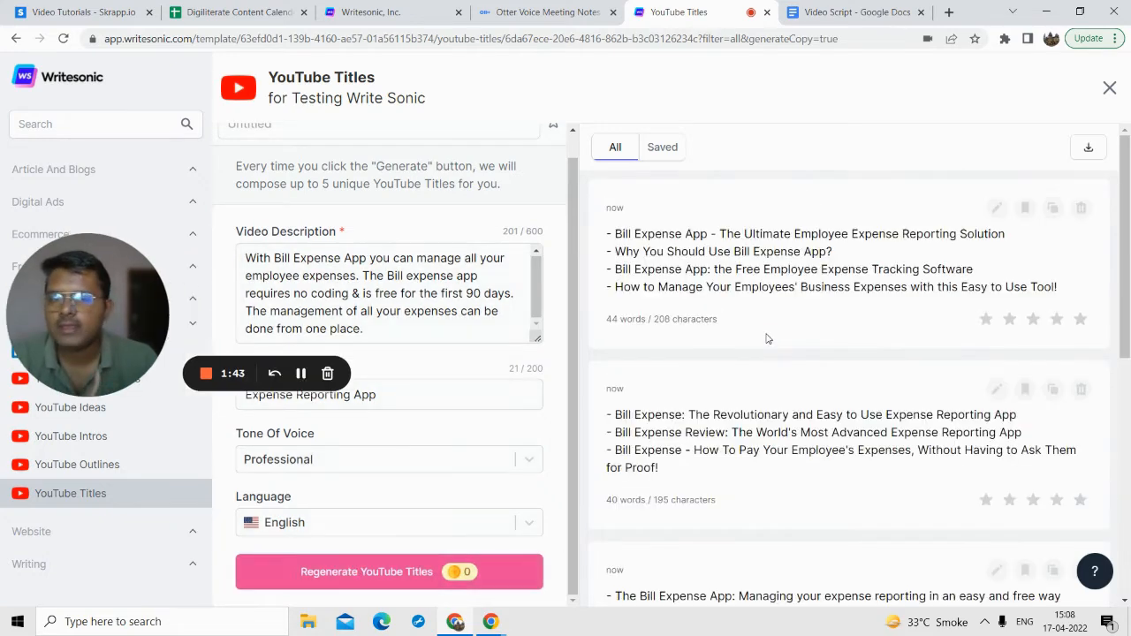
pyautogui.scroll(-4, 774, 362)
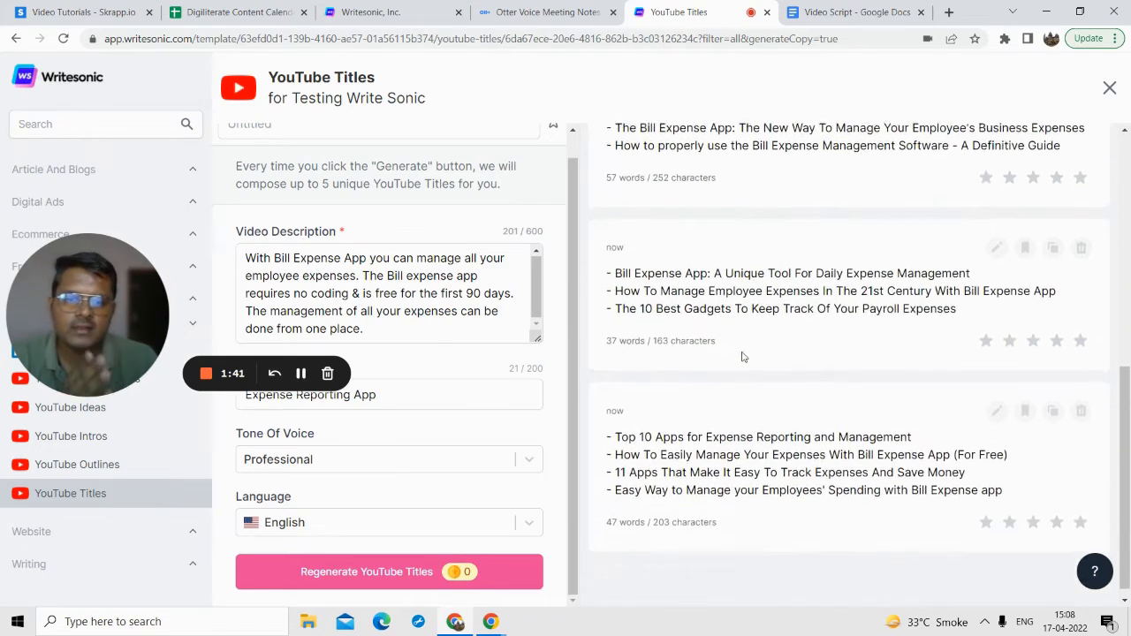
pyautogui.scroll(3, 744, 365)
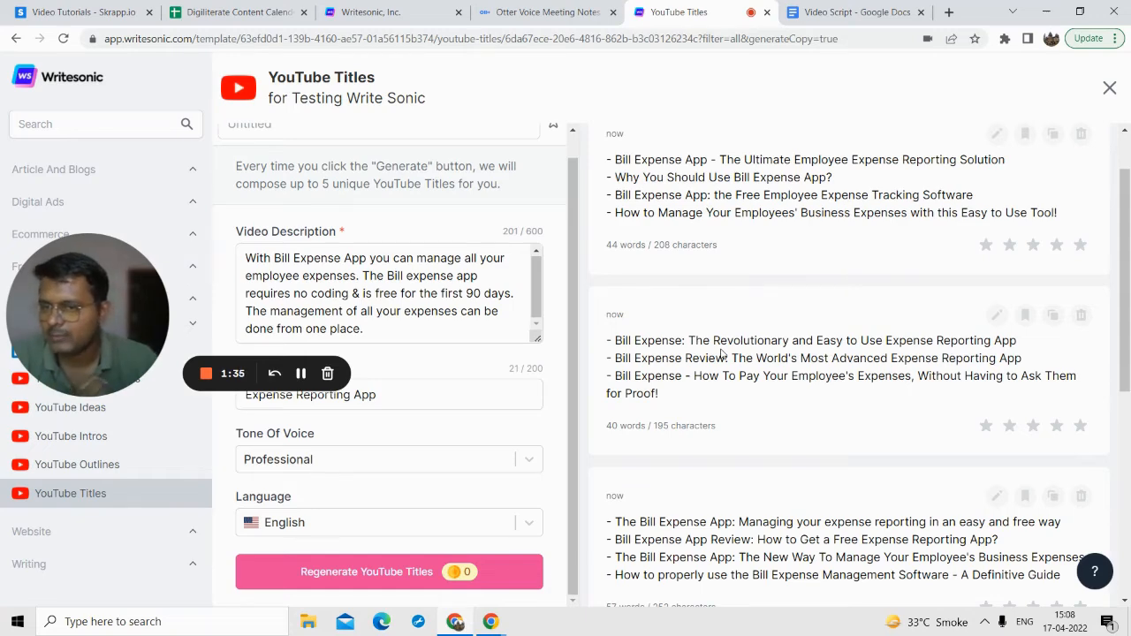
pyautogui.scroll(-2, 721, 354)
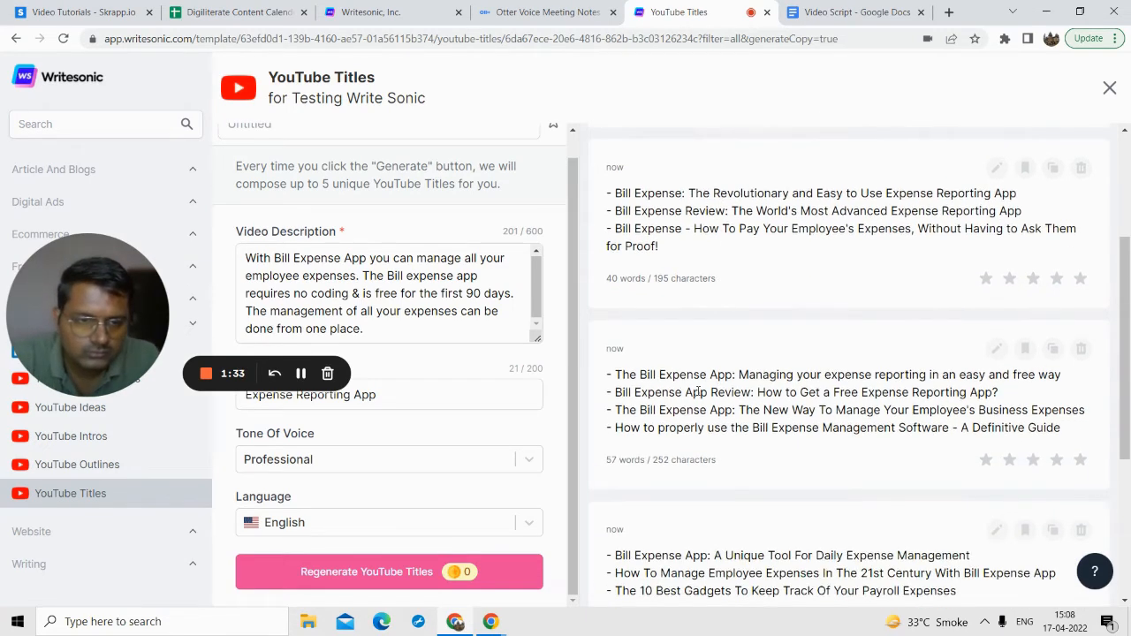
# Step: Review the generated YouTube titles, highlighting the free expense reporting app review title and the "Unique Tool For Daily Expense Management" title
pyautogui.scroll(1, 664, 397)
pyautogui.scroll(-2, 664, 396)
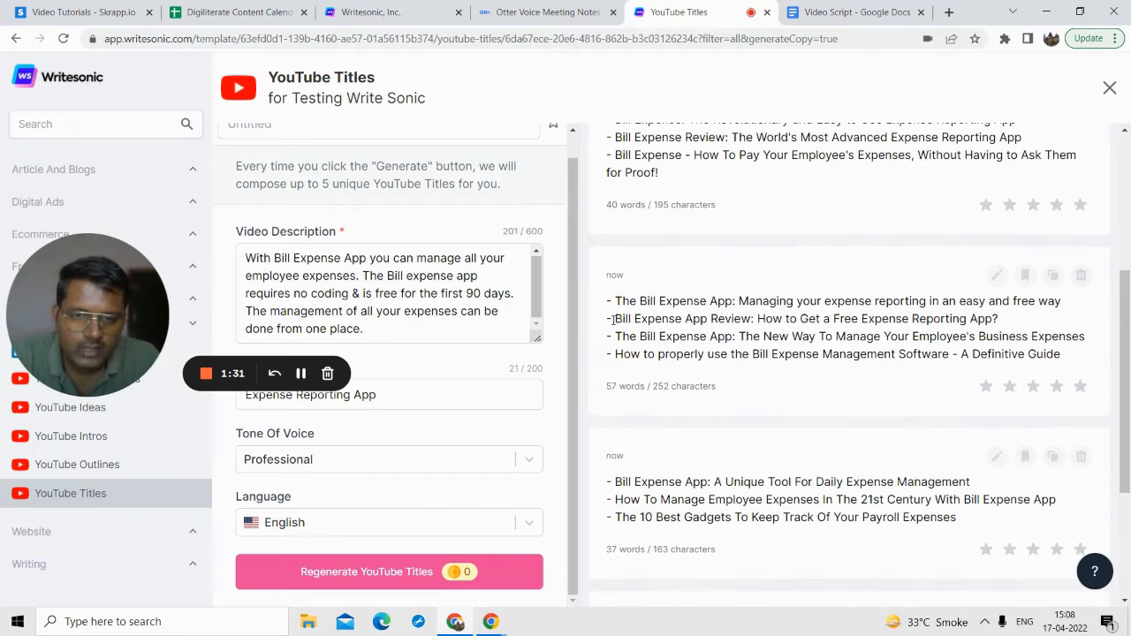
pyautogui.moveTo(615, 318); pyautogui.dragTo(692, 319)
pyautogui.moveTo(807, 322); pyautogui.dragTo(1002, 323)
pyautogui.scroll(-1, 917, 362)
pyautogui.scroll(-1, 917, 363)
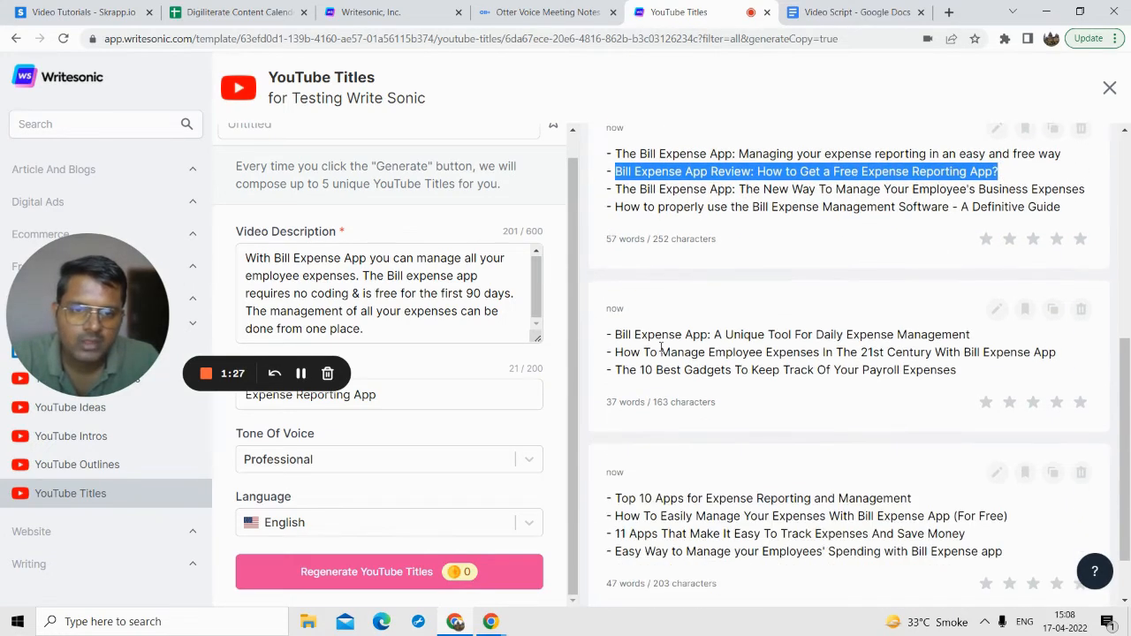
pyautogui.moveTo(621, 334); pyautogui.dragTo(986, 343)
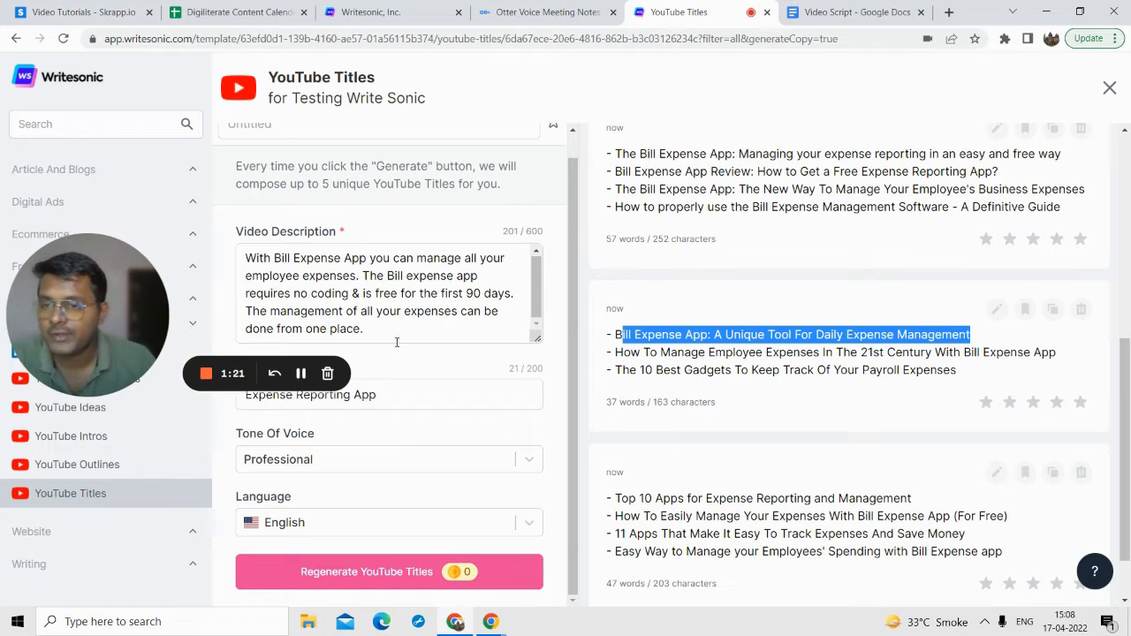
pyautogui.scroll(-1, 774, 383)
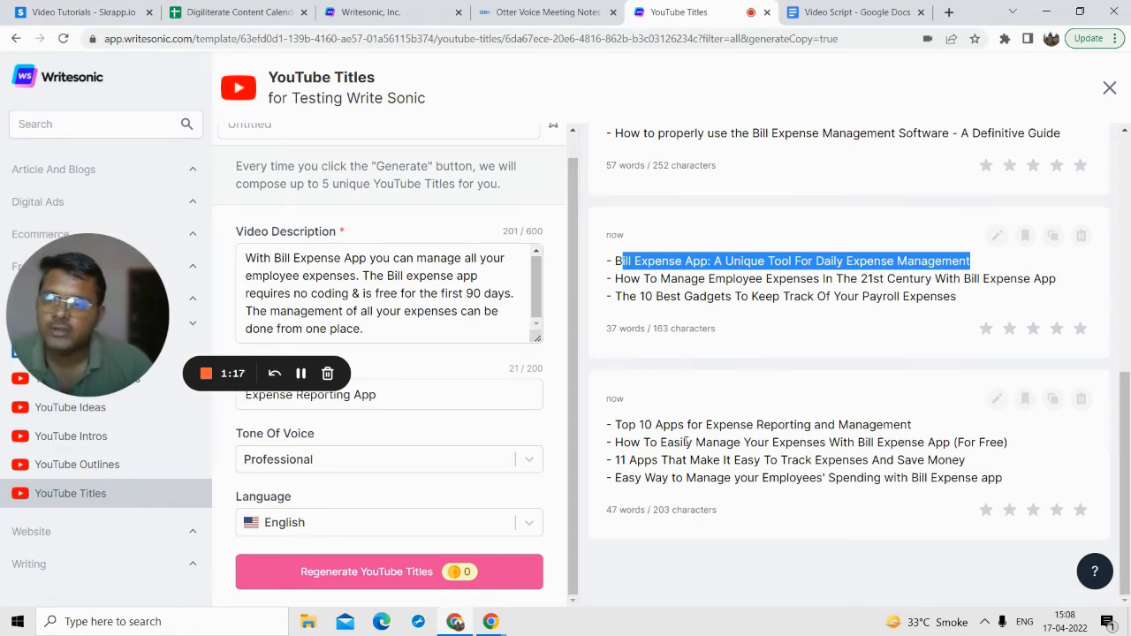
pyautogui.scroll(5, 686, 442)
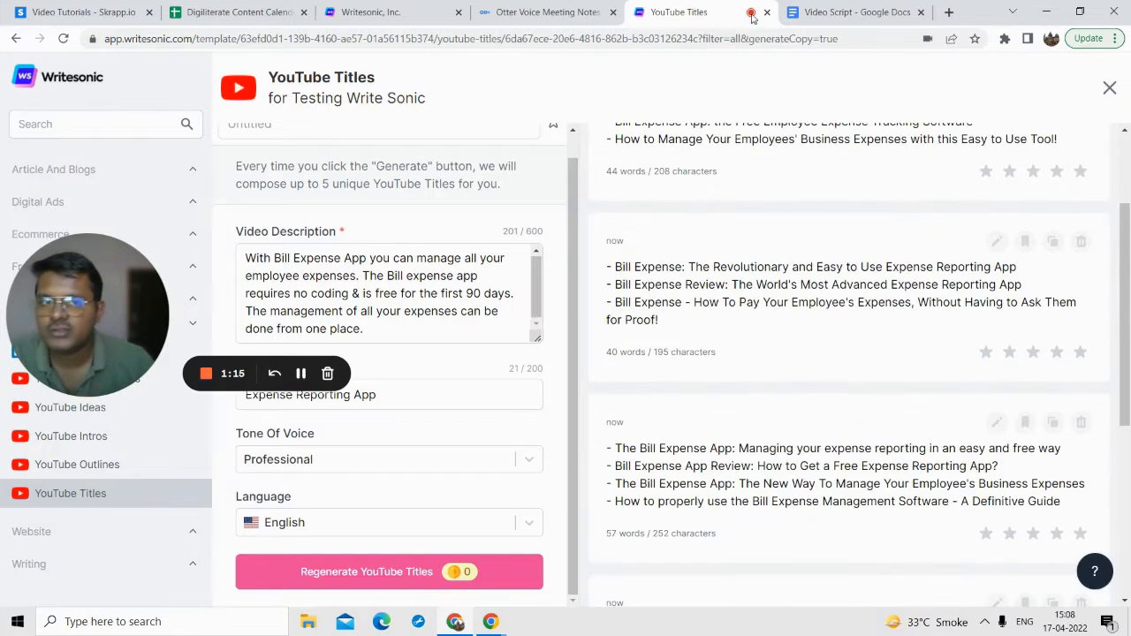
# Step: Check the next section of the Video Script document and open the Listicle Ideas template from Writesonic's Misc category
pyautogui.click(835, 12)
pyautogui.scroll(-1, 365, 328)
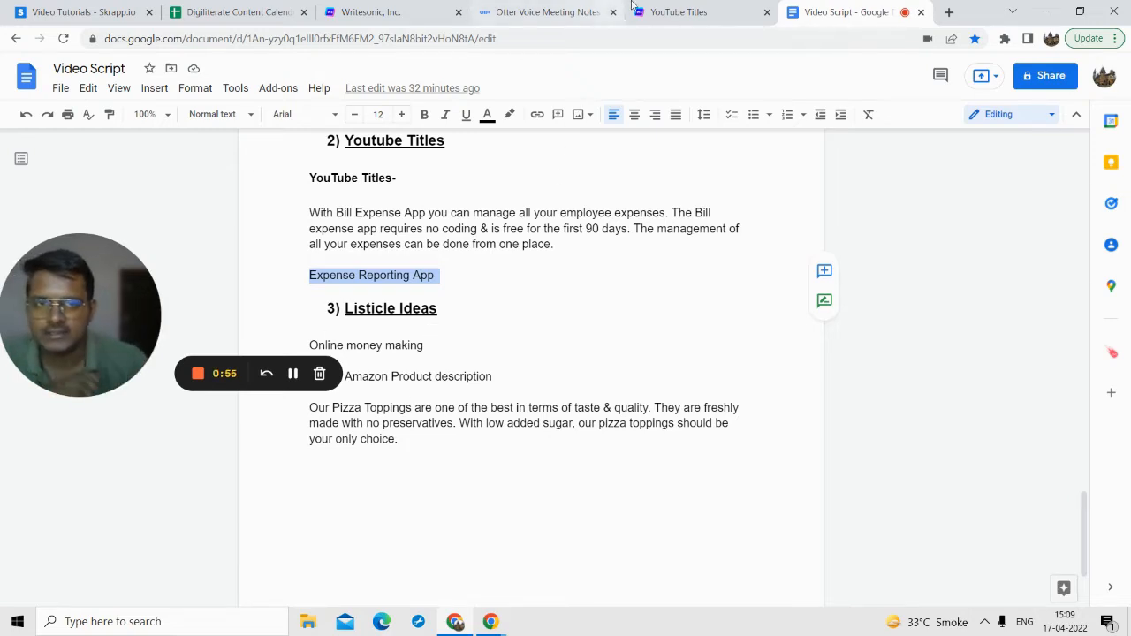
pyautogui.click(679, 15)
pyautogui.moveTo(66, 323); pyautogui.dragTo(432, 330)
pyautogui.click(167, 264)
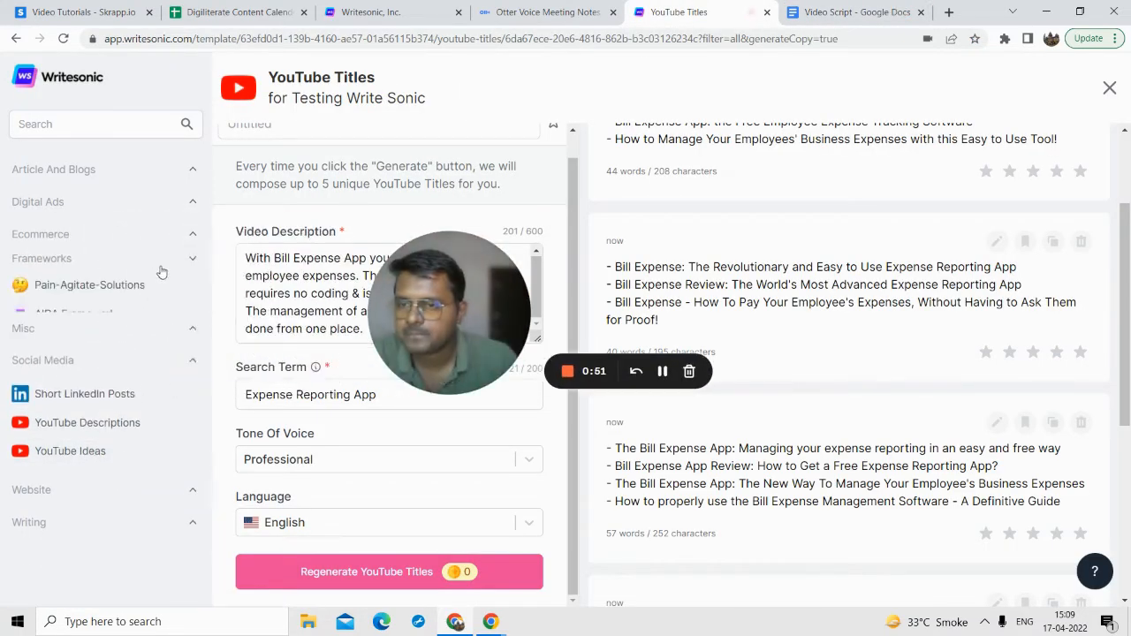
pyautogui.click(99, 236)
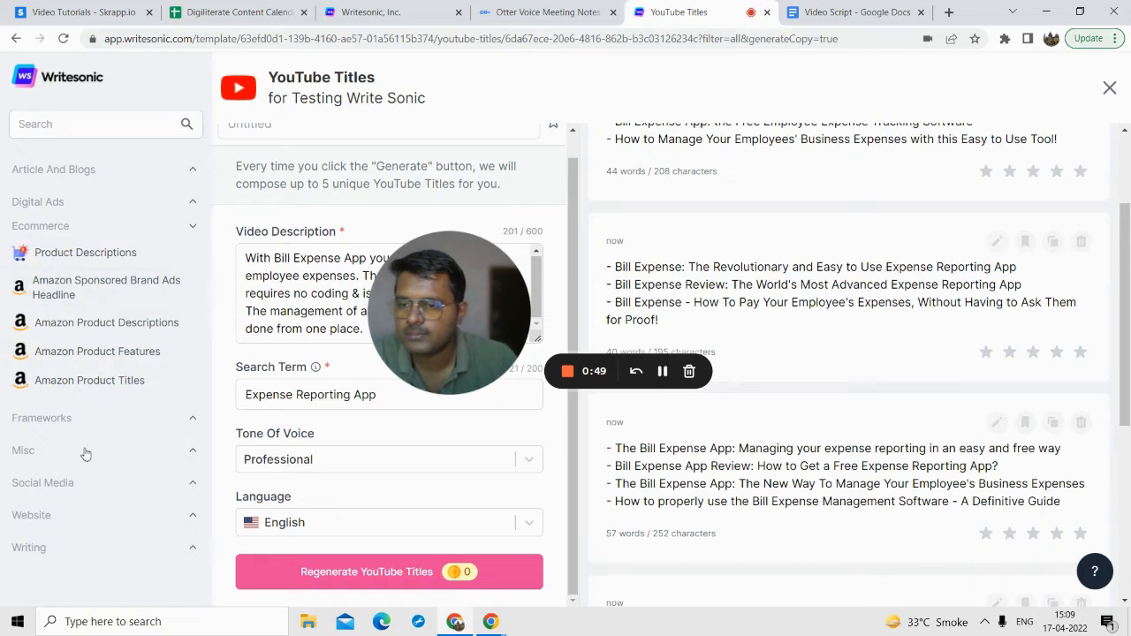
pyautogui.click(88, 451)
pyautogui.scroll(-1, 89, 469)
pyautogui.click(78, 459)
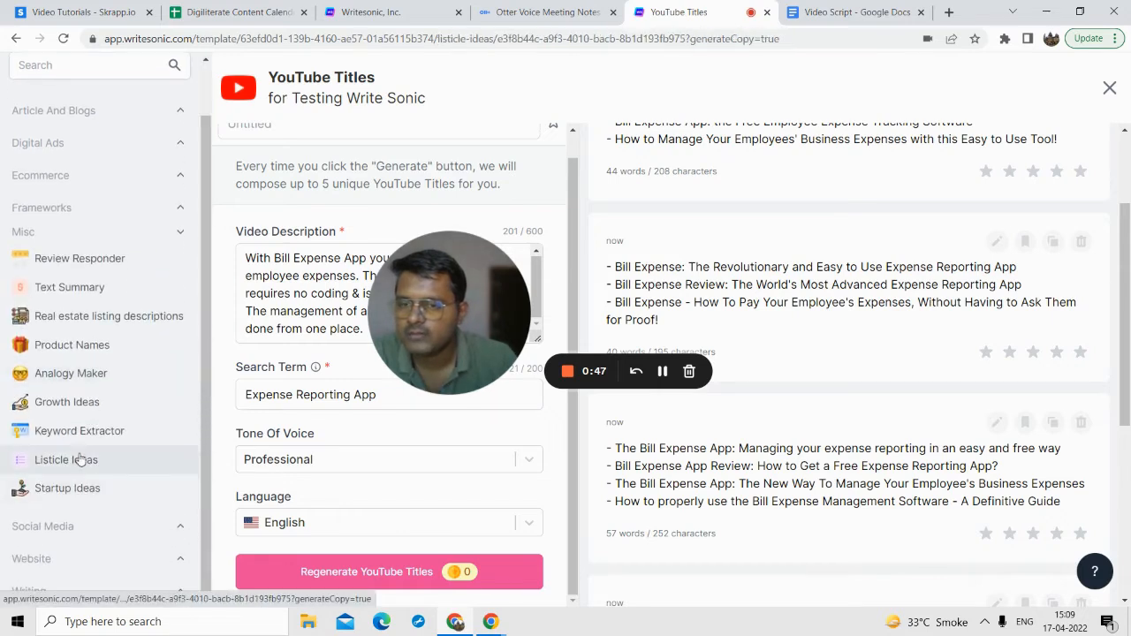
pyautogui.moveTo(420, 329); pyautogui.dragTo(243, 316)
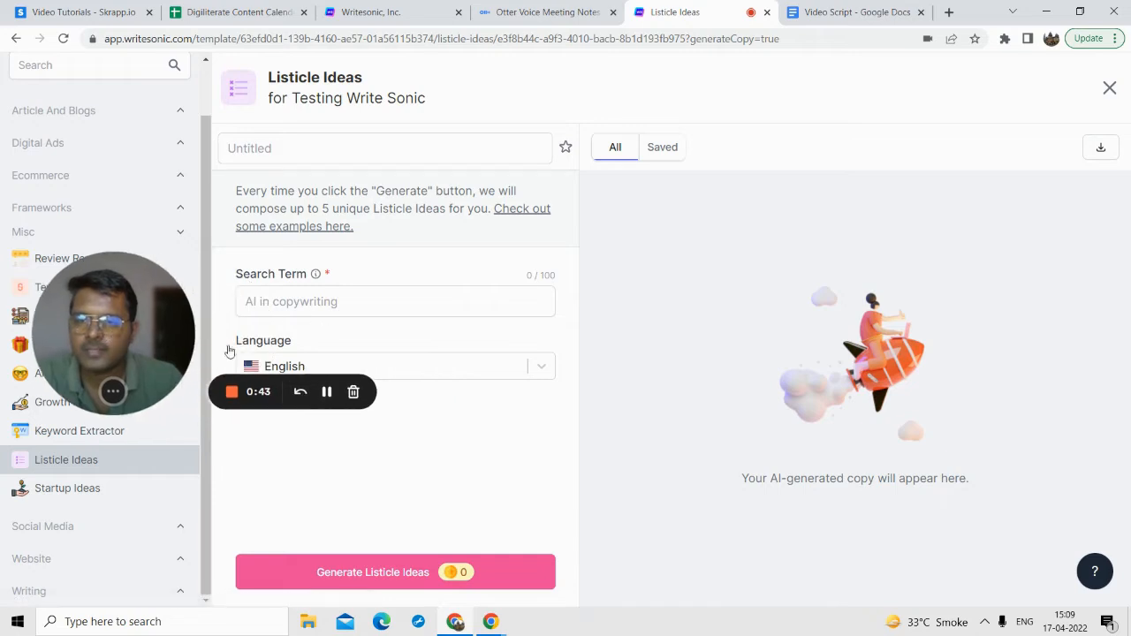
# Step: Fill the Search Term with "Online money making", copied from the Listicle Ideas section of the Video Script document
pyautogui.click(822, 15)
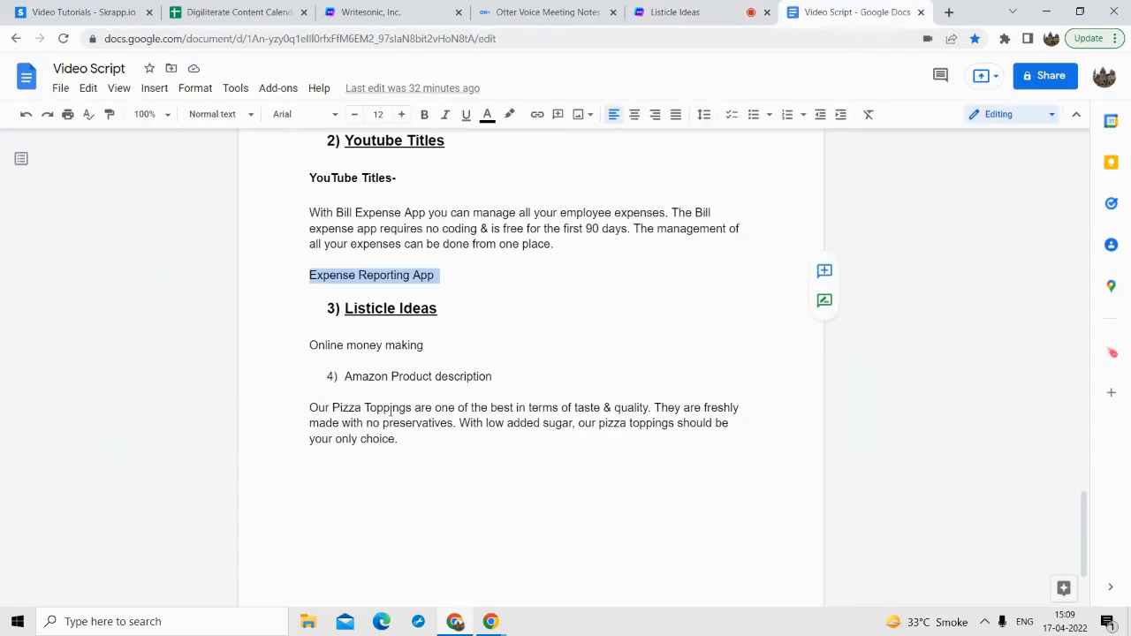
pyautogui.tripleClick(356, 349)
pyautogui.hotkey('ctrl', 'c')
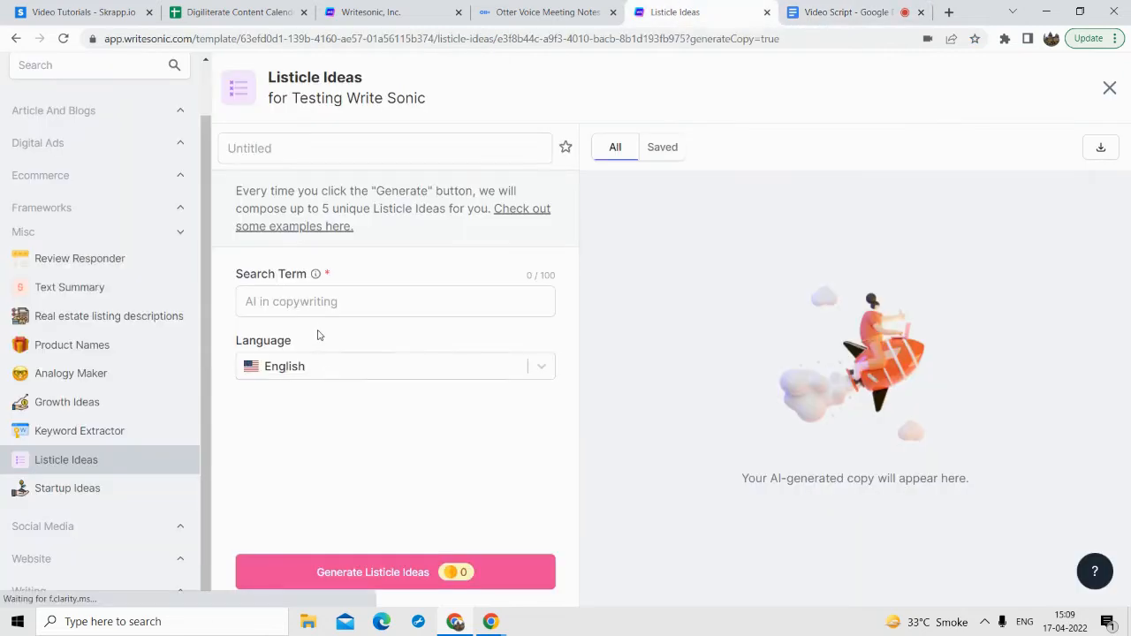
pyautogui.click(314, 314)
pyautogui.hotkey('ctrl', 'v')
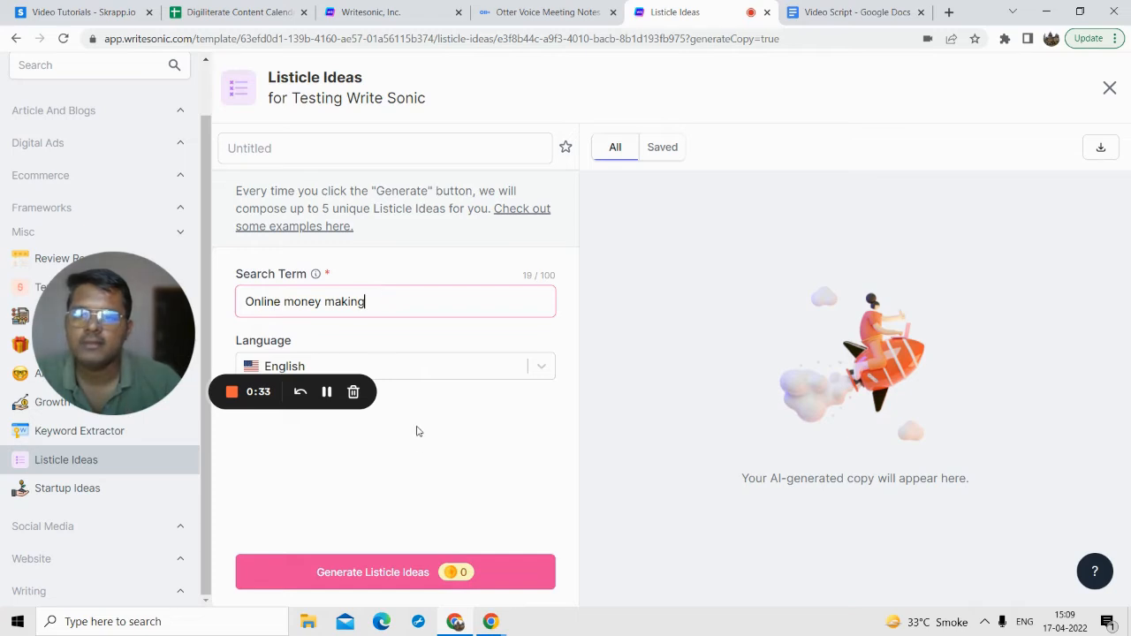
# Step: Generate the listicle ideas in English and look through the suggestions
pyautogui.click(357, 572)
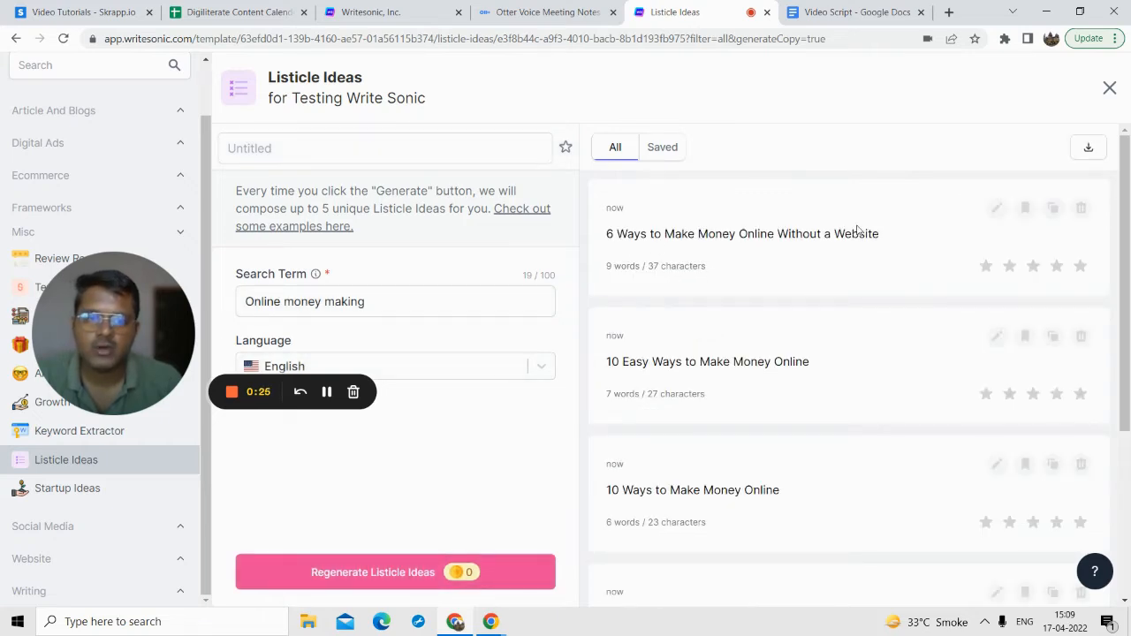
pyautogui.scroll(-1, 711, 347)
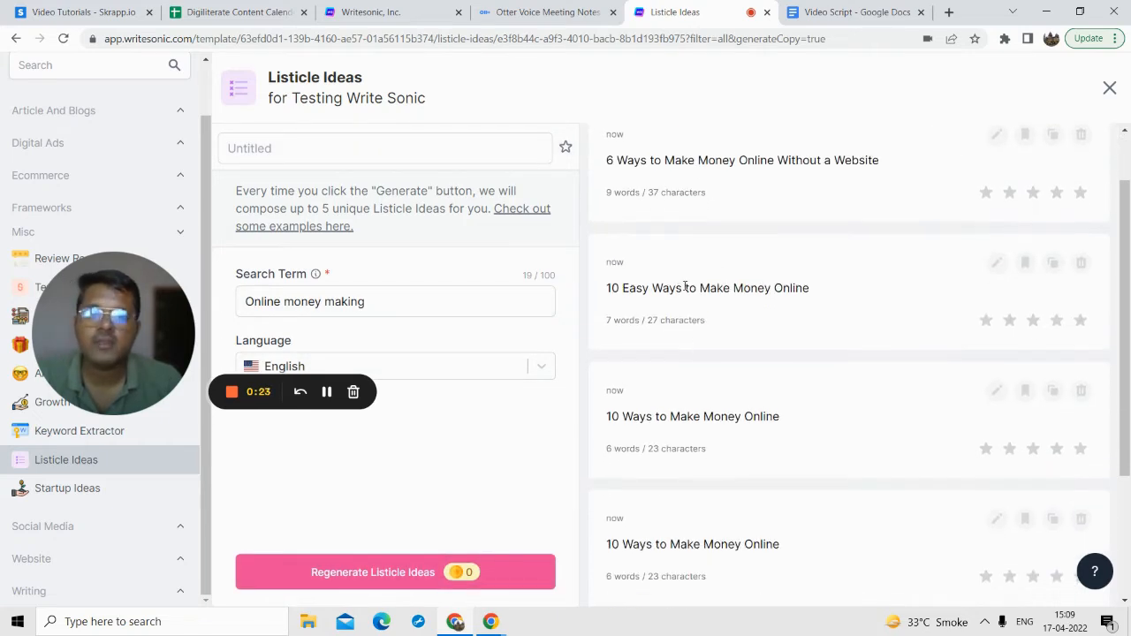
pyautogui.scroll(-3, 784, 288)
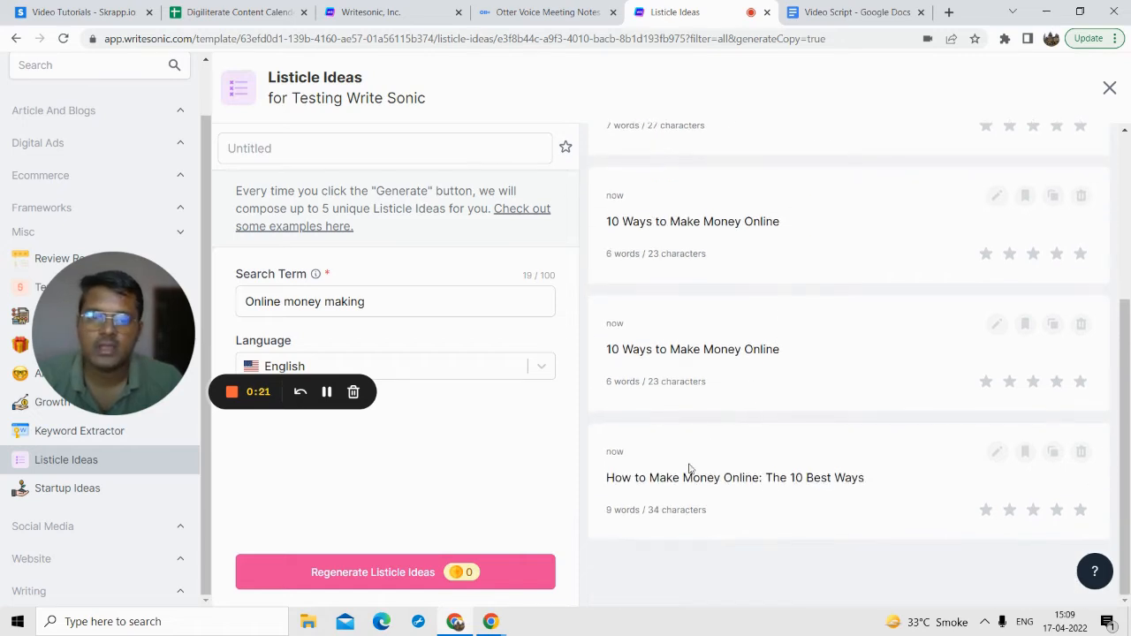
pyautogui.scroll(1, 814, 442)
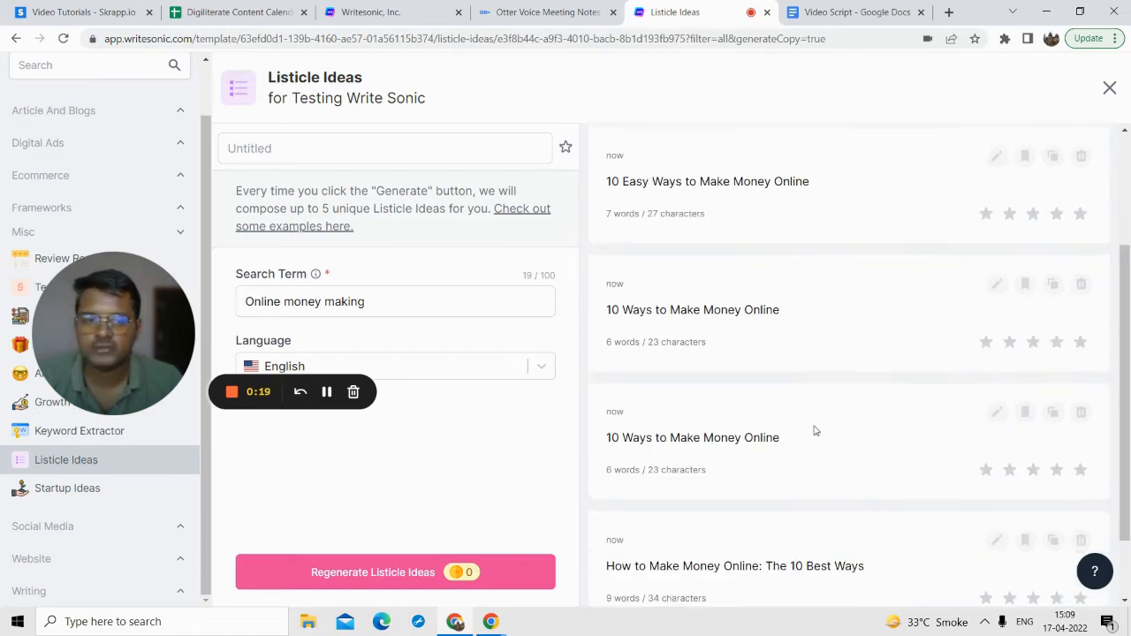
pyautogui.scroll(-1, 813, 424)
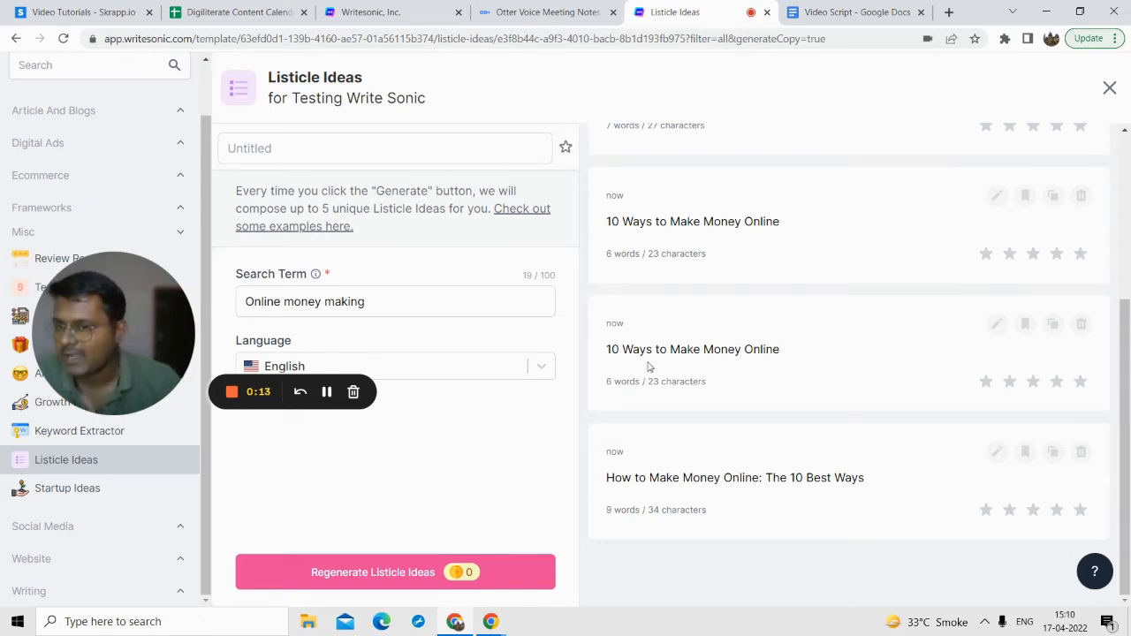
pyautogui.moveTo(131, 363); pyautogui.dragTo(203, 342)
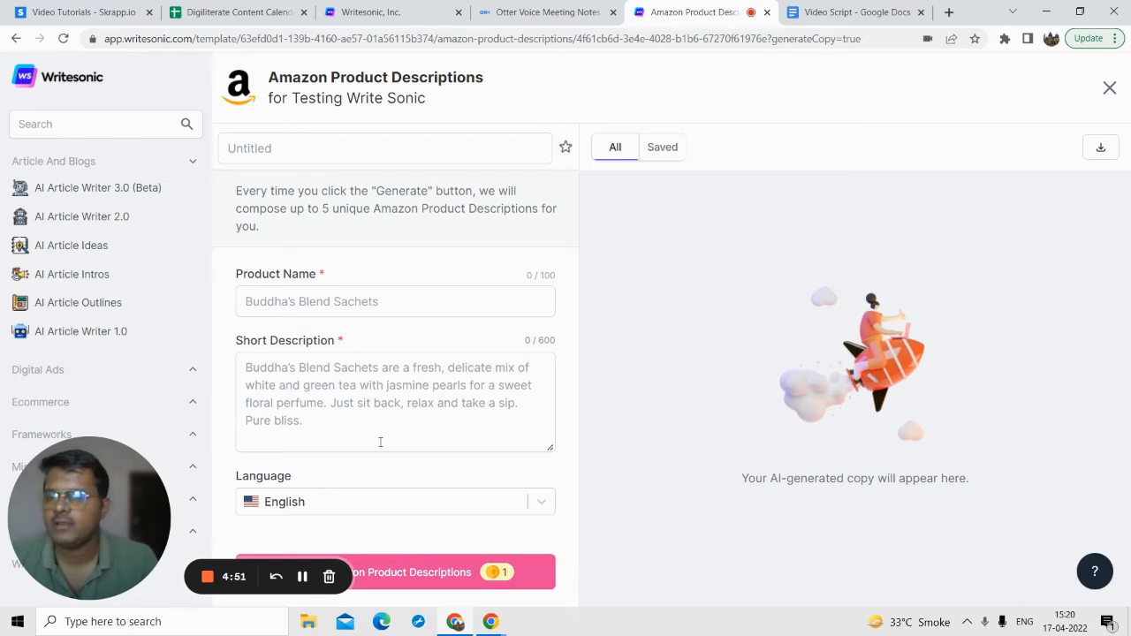
# Step: Enter "Tasty Pizza Toppings" as the product name in the Amazon Product Descriptions template
pyautogui.click(252, 300)
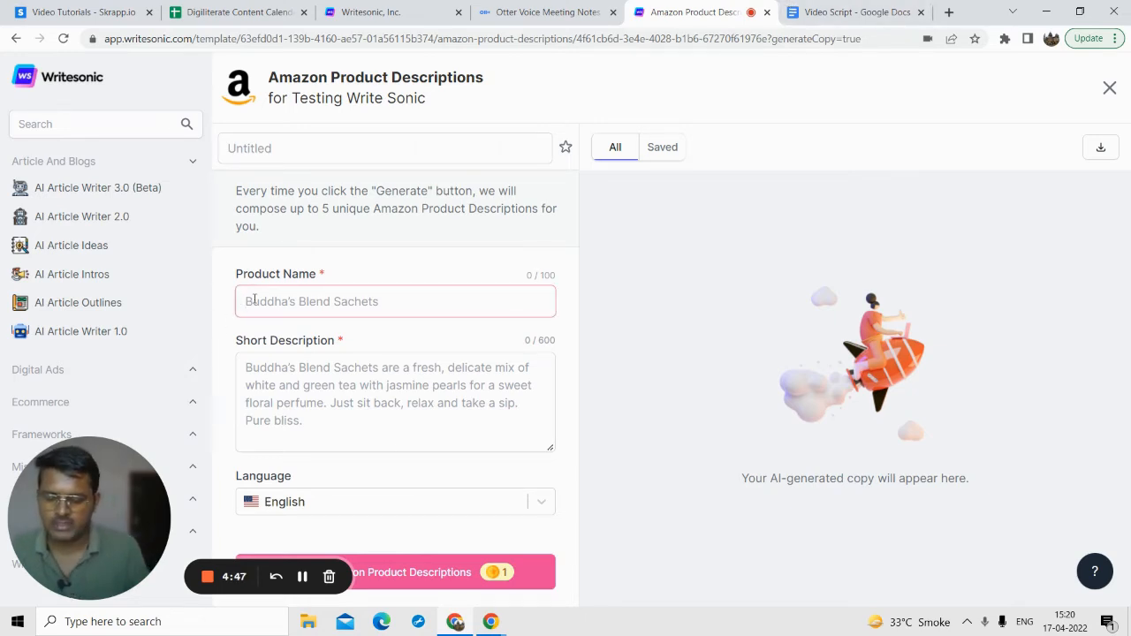
pyautogui.write('Test ')
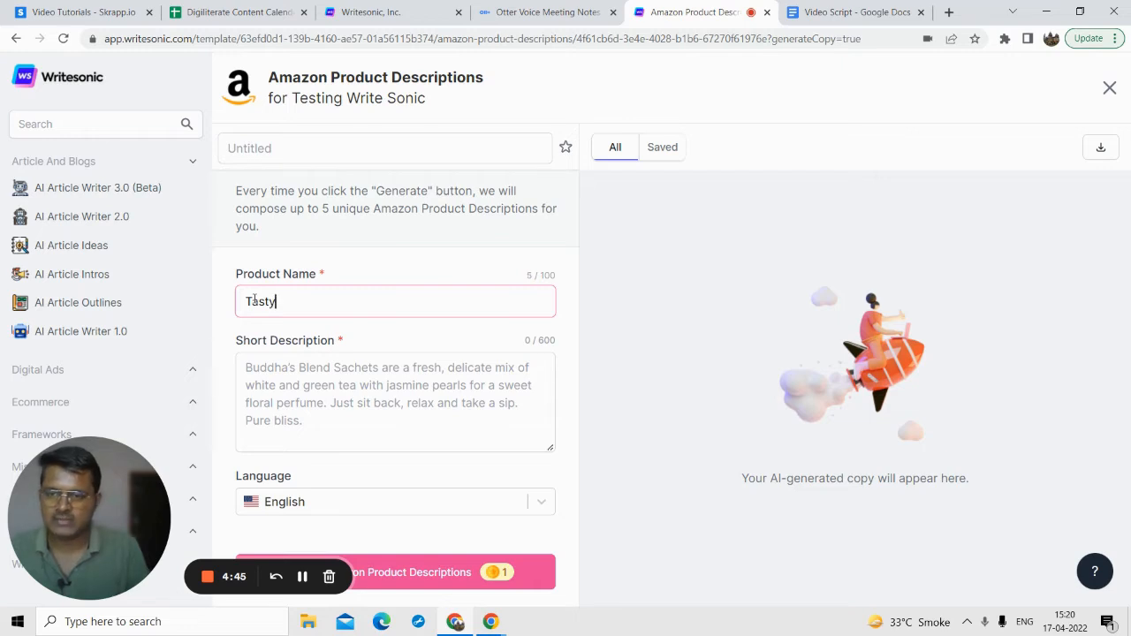
pyautogui.write(' Pizza To')
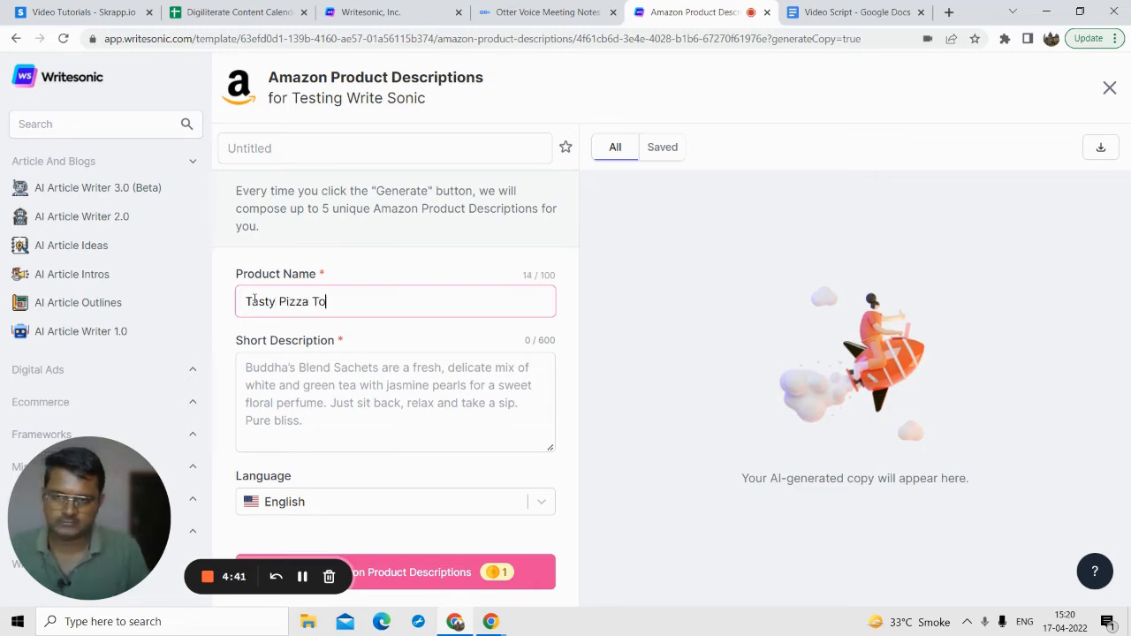
pyautogui.write('ppings')
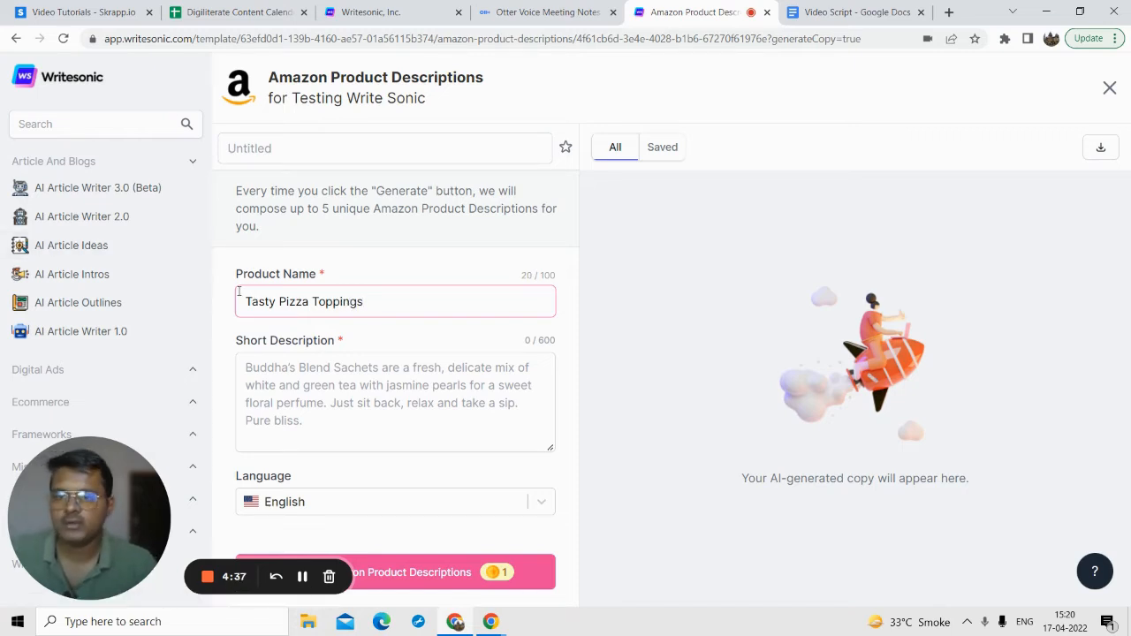
# Step: Fill the Short Description with the Pizza Toppings paragraph copied from the Video Script document, without the trailing line break
pyautogui.click(269, 361)
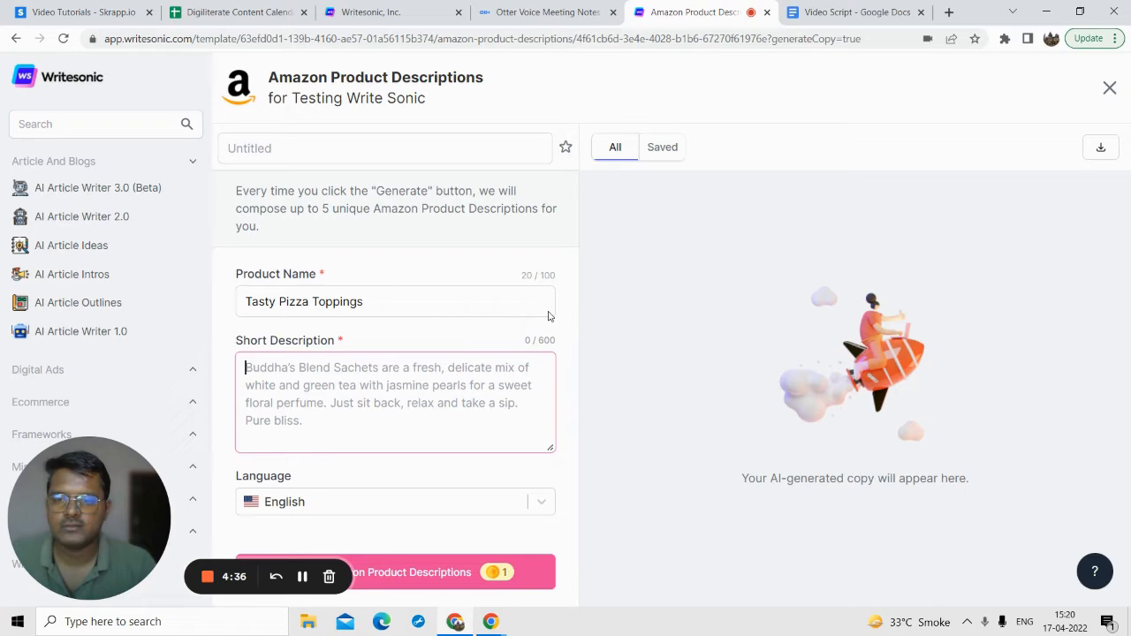
pyautogui.click(813, 12)
pyautogui.click(389, 365)
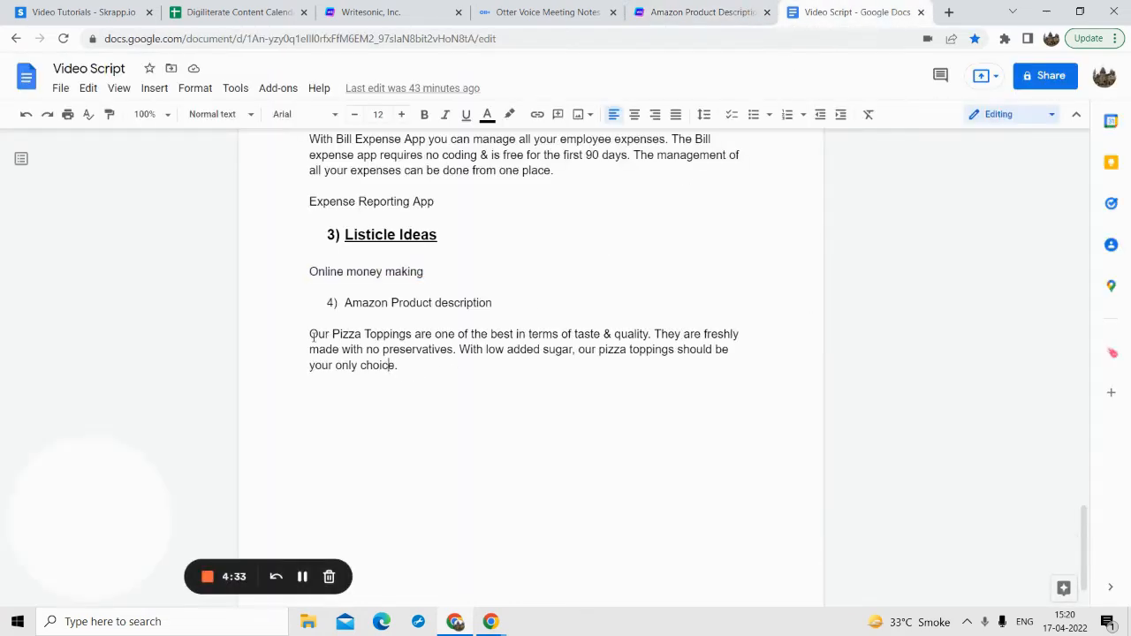
pyautogui.moveTo(328, 350); pyautogui.dragTo(430, 364)
pyautogui.hotkey('ctrl', 'c')
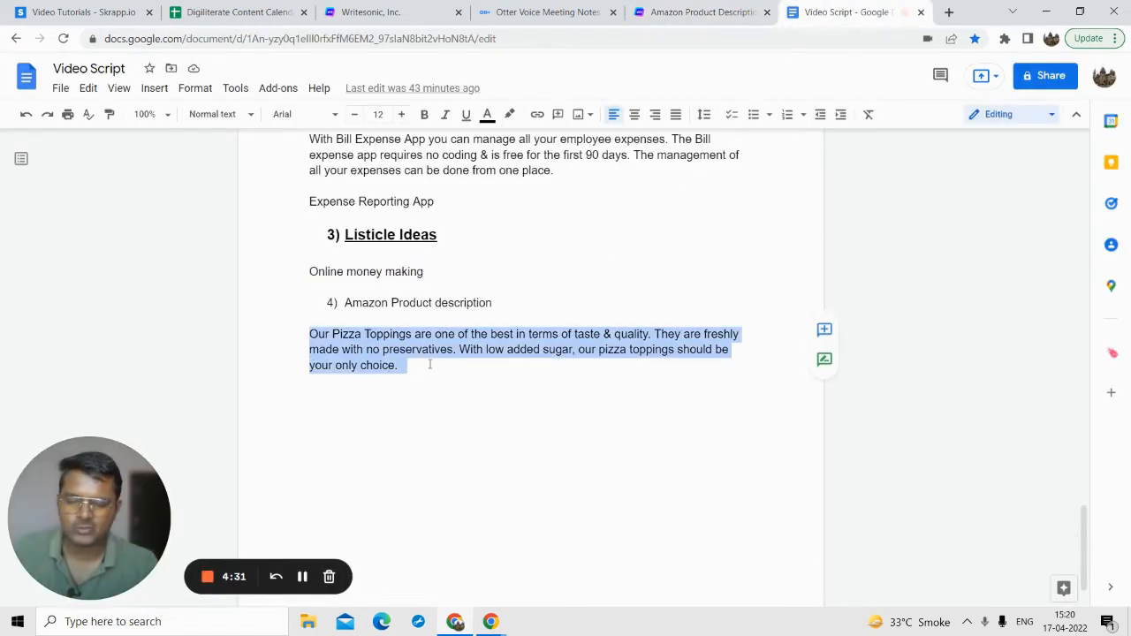
pyautogui.click(645, 13)
pyautogui.click(362, 358)
pyautogui.hotkey('ctrl', 'v')
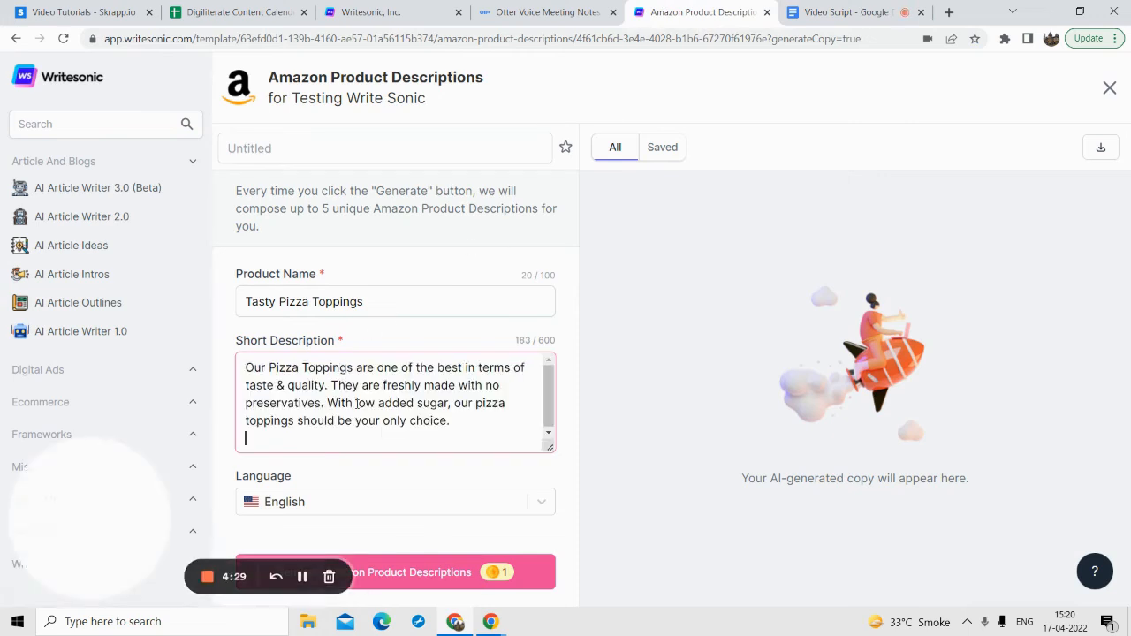
pyautogui.press('BackSpace')
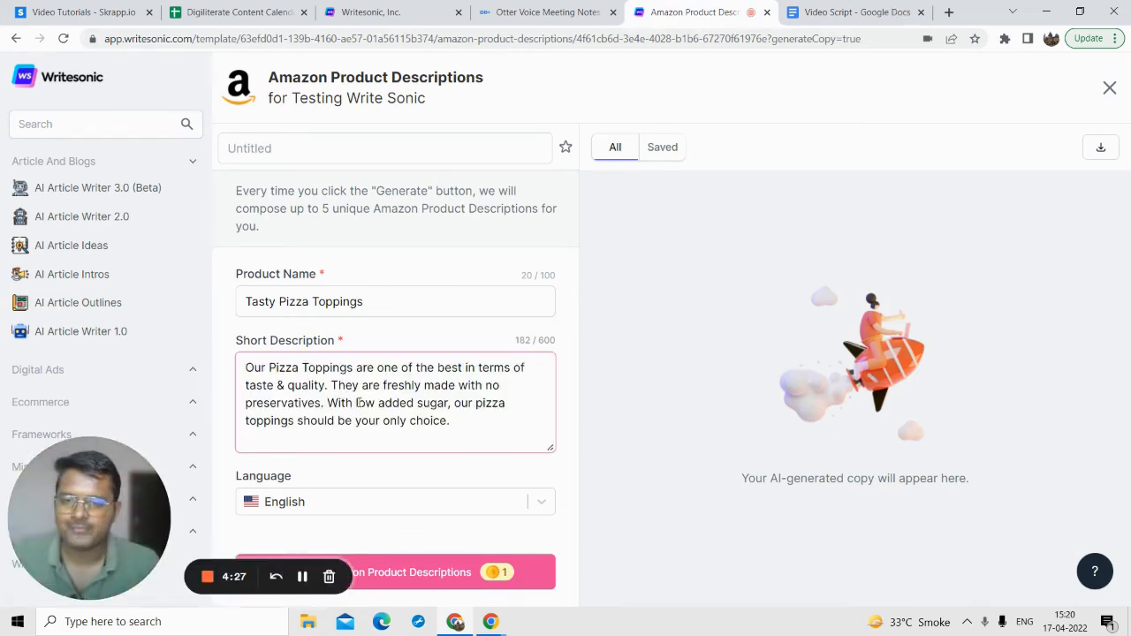
# Step: Generate the Amazon product descriptions for the pizza toppings and look through the results
pyautogui.moveTo(92, 511); pyautogui.dragTo(91, 409)
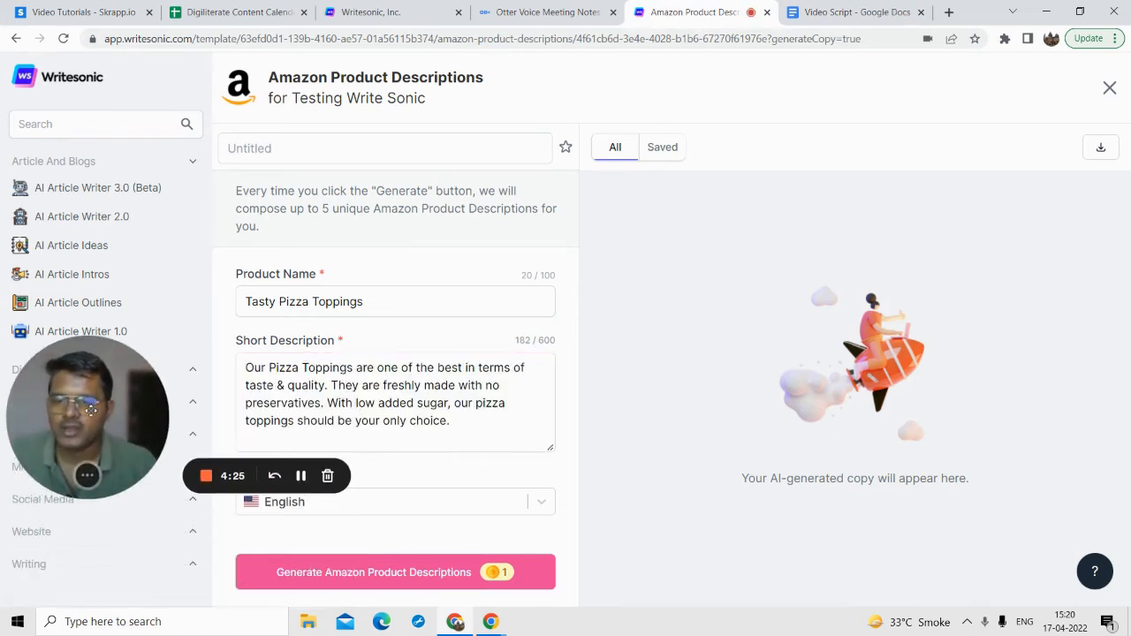
pyautogui.click(386, 572)
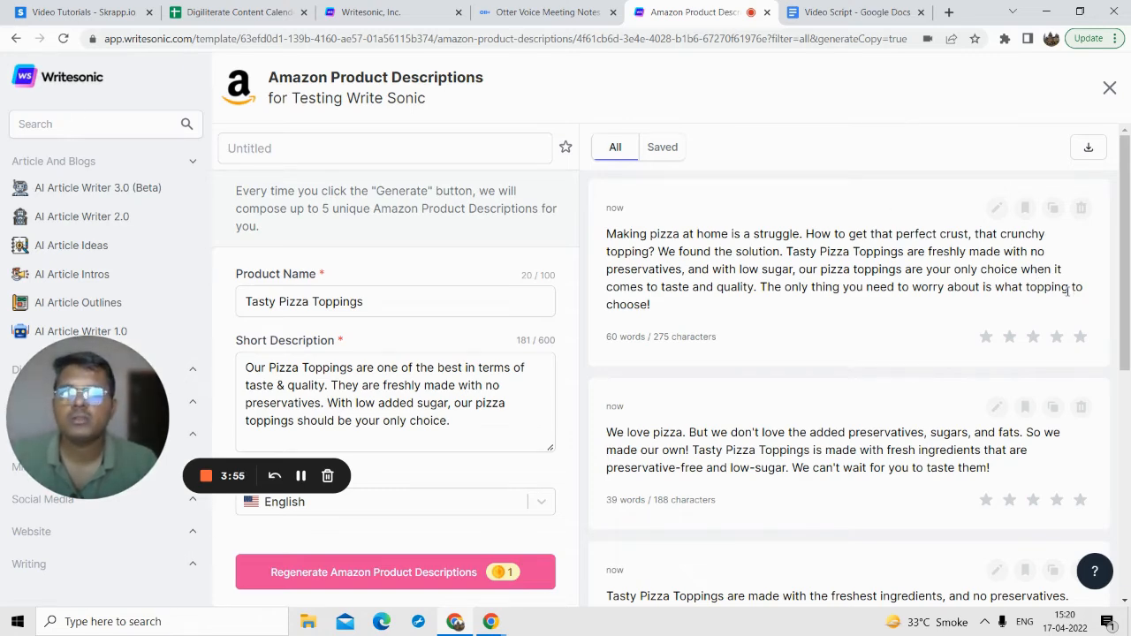
pyautogui.scroll(-5, 922, 377)
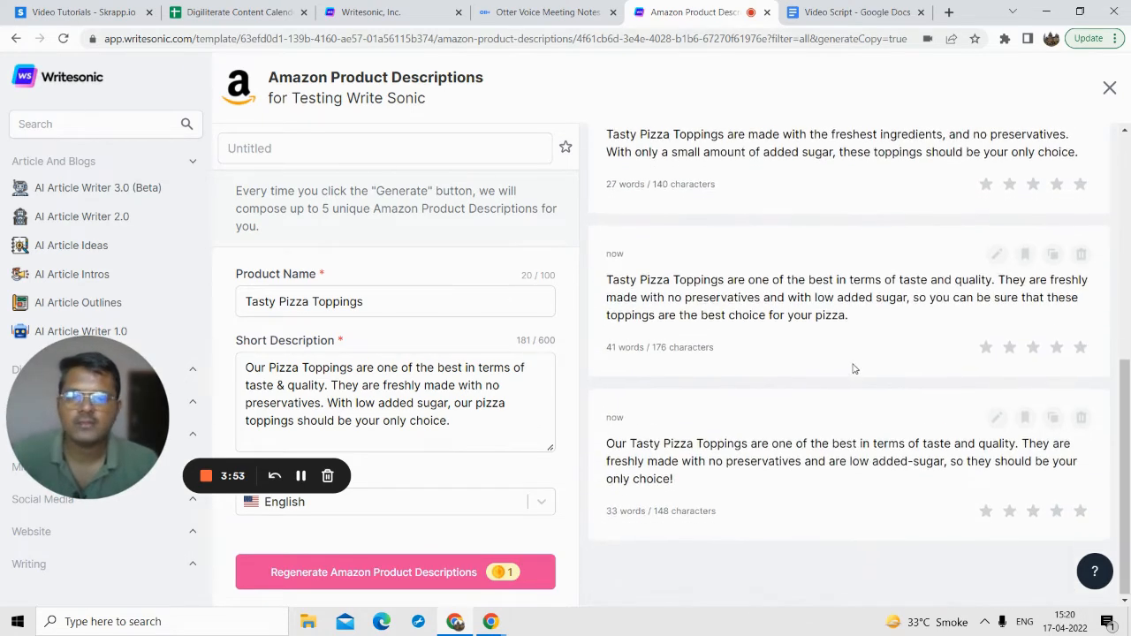
# Step: Look through the templates offered in the Digital Ads, Ecommerce and Frameworks categories
pyautogui.moveTo(74, 416); pyautogui.dragTo(533, 350)
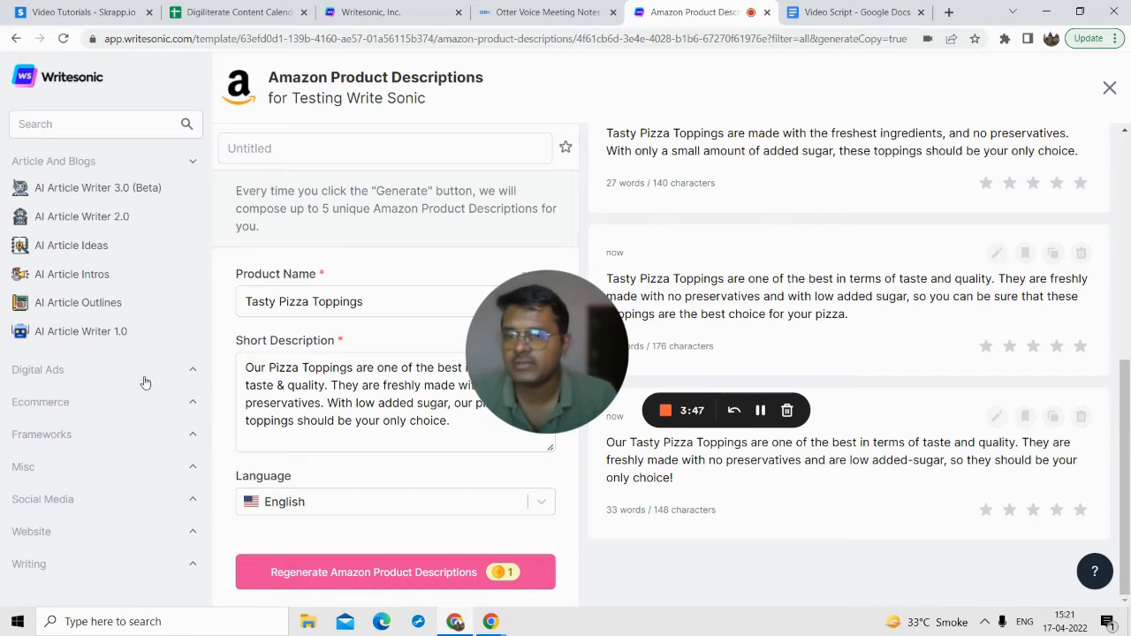
pyautogui.click(91, 374)
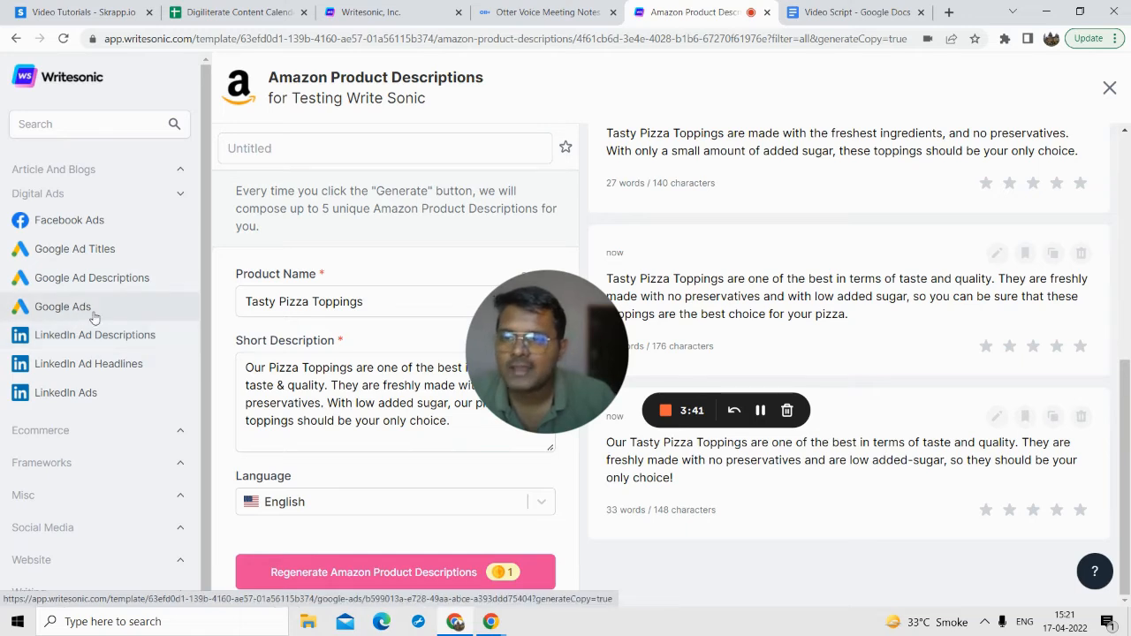
pyautogui.click(88, 428)
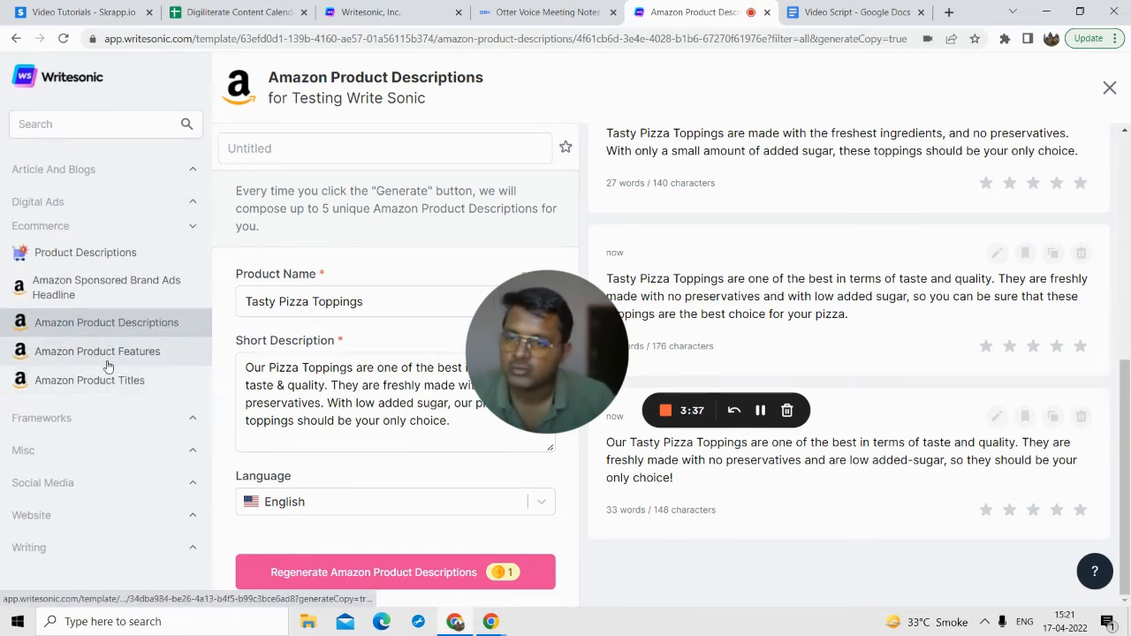
pyautogui.click(93, 424)
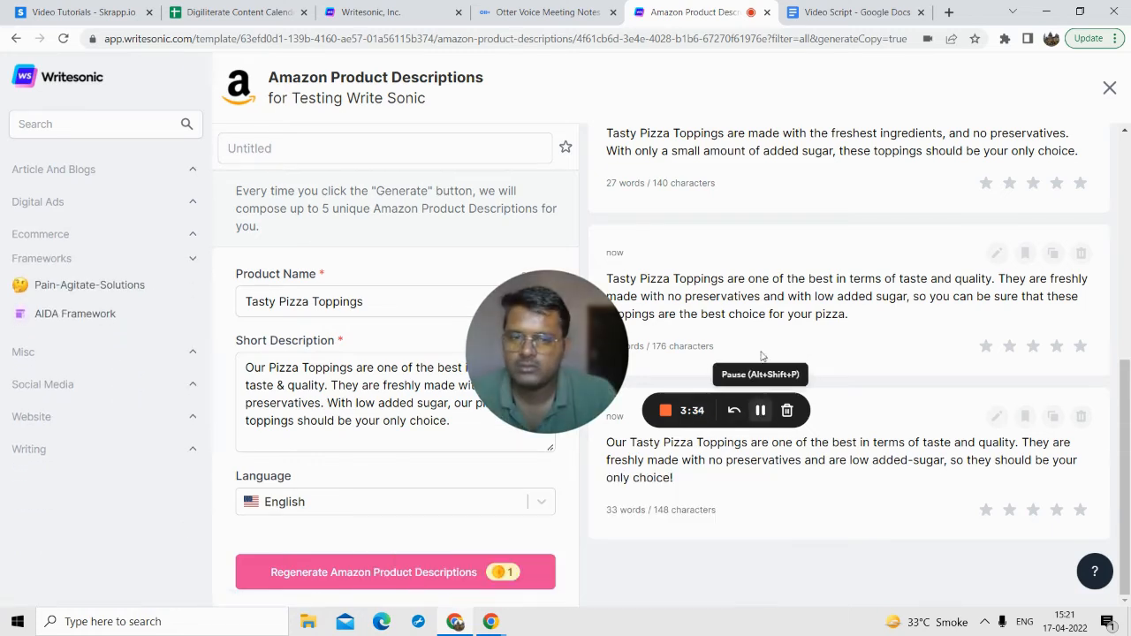
# Step: View the Pain-Agitate-Solutions template, then open the AIDA Framework template from the Frameworks category
pyautogui.click(94, 317)
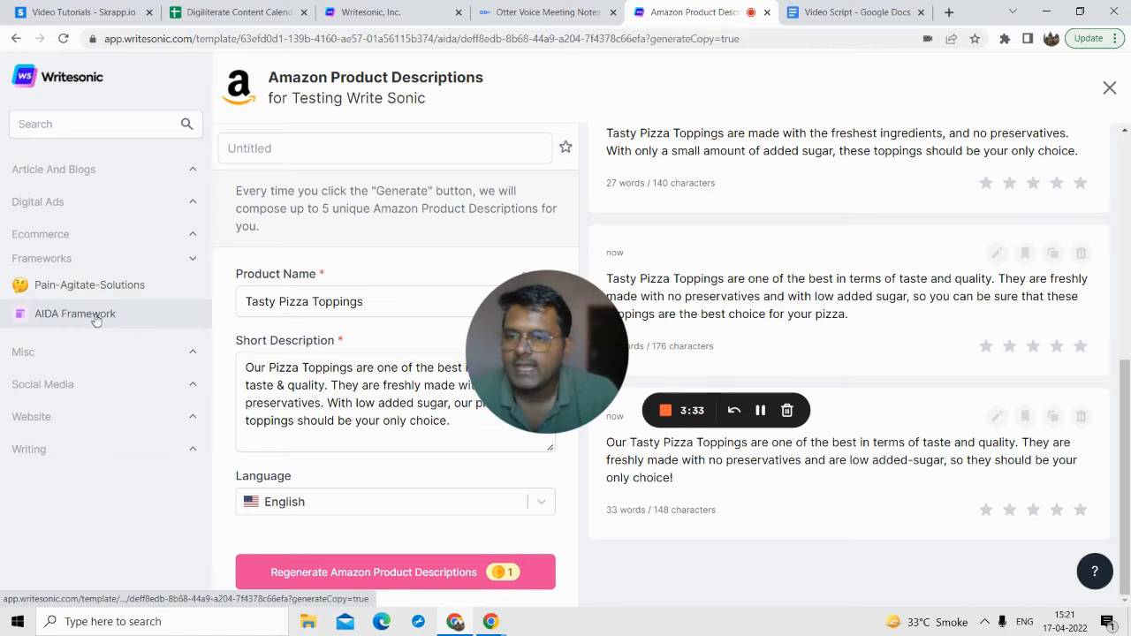
pyautogui.click(122, 289)
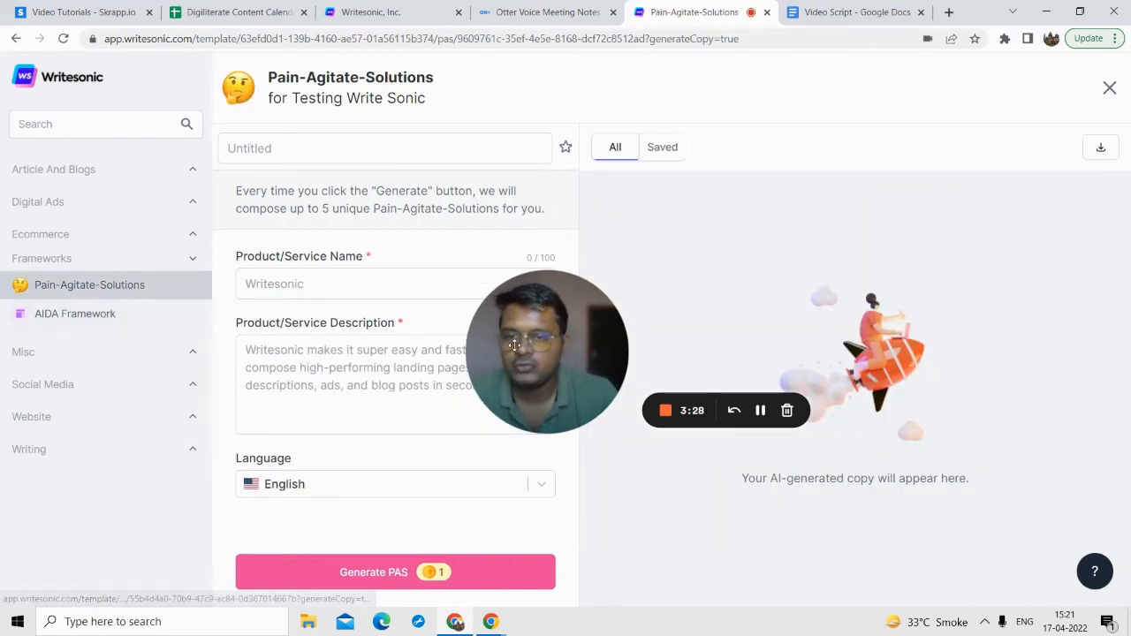
pyautogui.moveTo(514, 344); pyautogui.dragTo(767, 309)
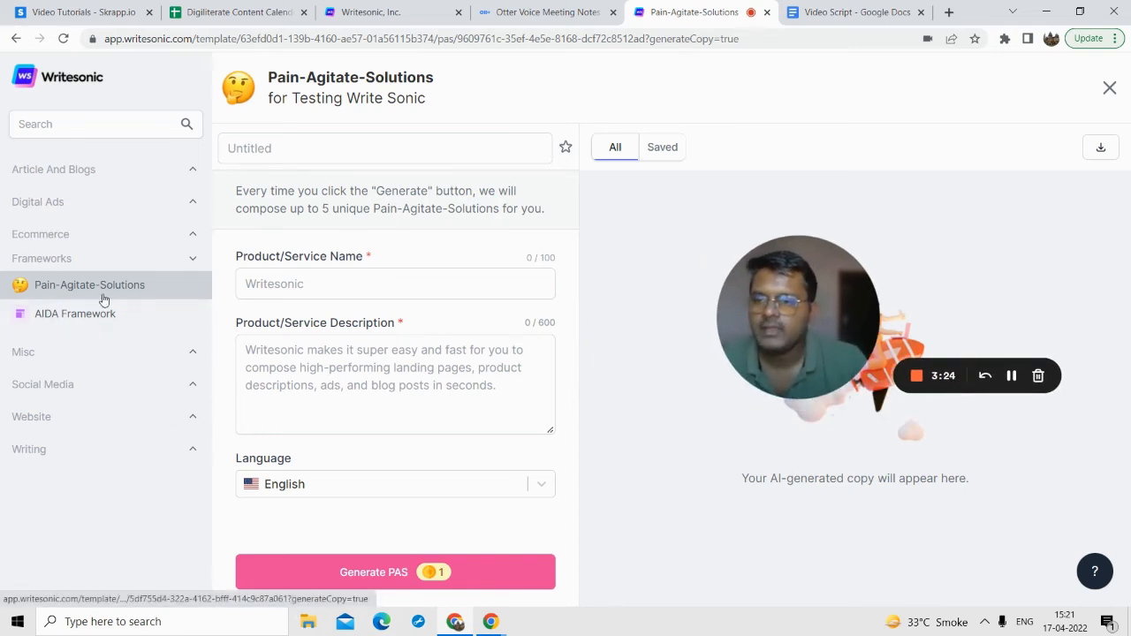
pyautogui.click(68, 322)
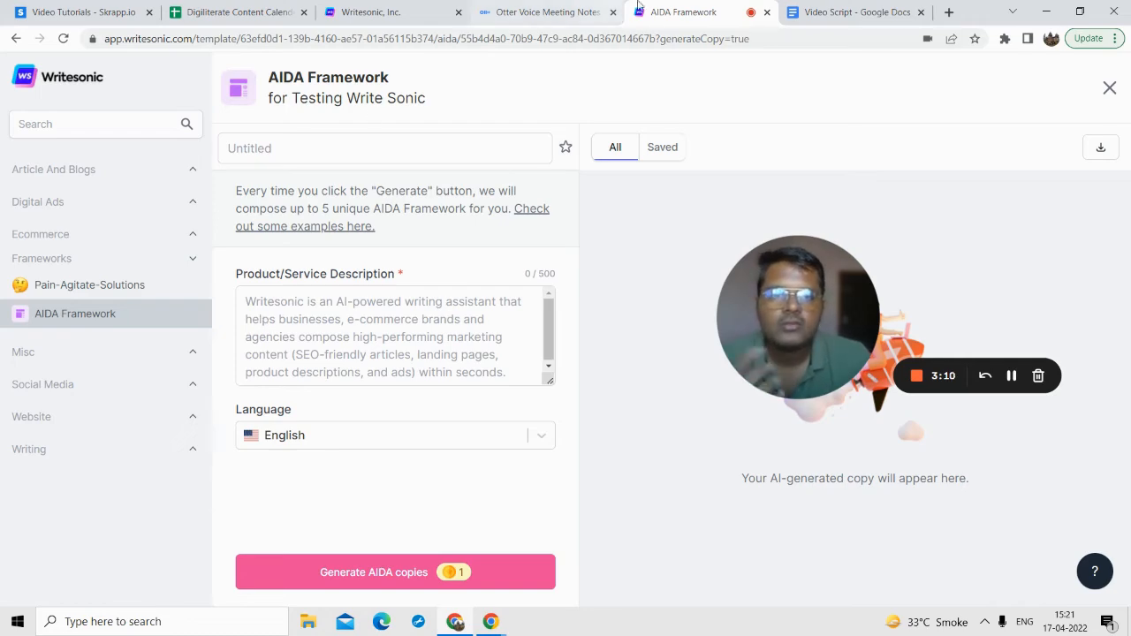
# Step: Fill the AIDA Product/Service Description with the Xevom Apps paragraph copied from the Video Script document, without the trailing line break
pyautogui.click(848, 11)
pyautogui.scroll(3, 470, 265)
pyautogui.scroll(5, 471, 265)
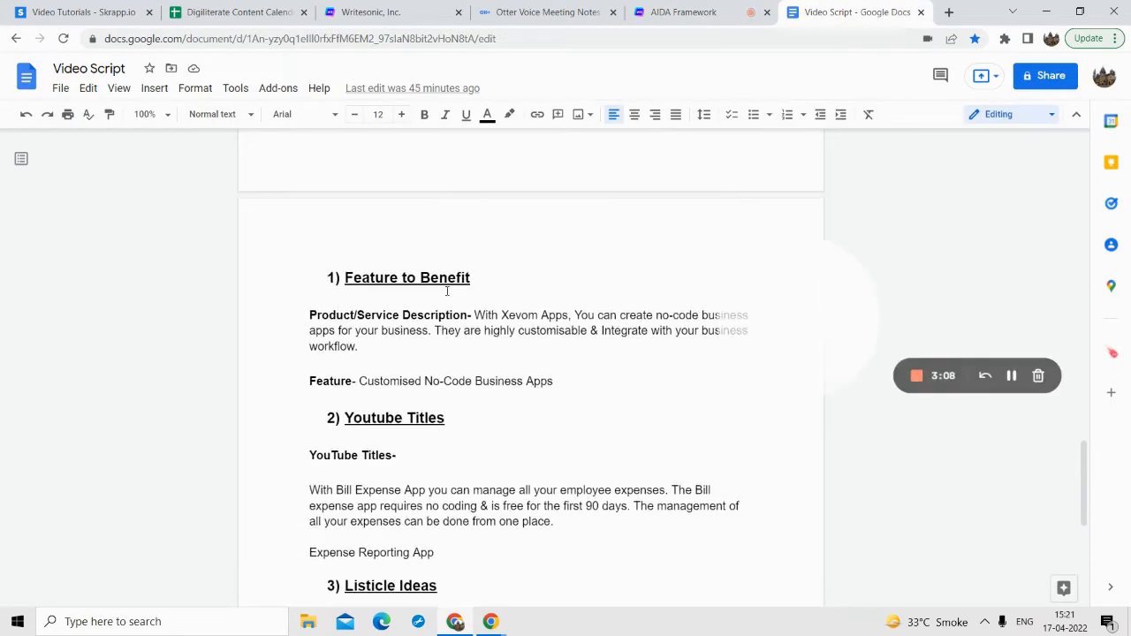
pyautogui.scroll(-3, 477, 190)
pyautogui.moveTo(476, 185); pyautogui.dragTo(489, 216)
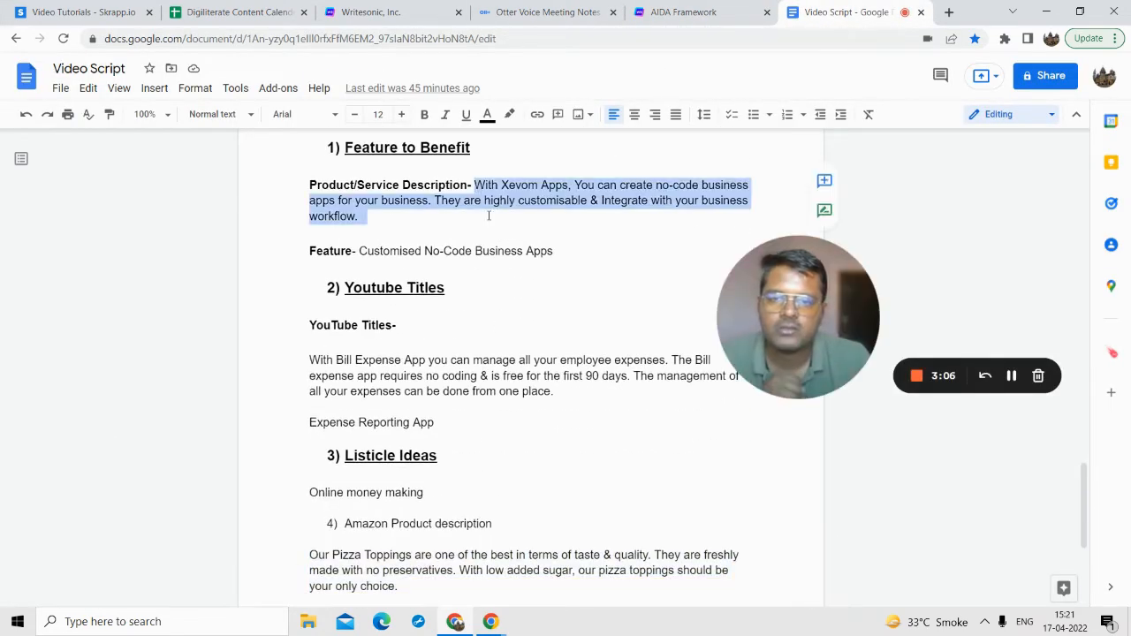
pyautogui.hotkey('ctrl', 'c')
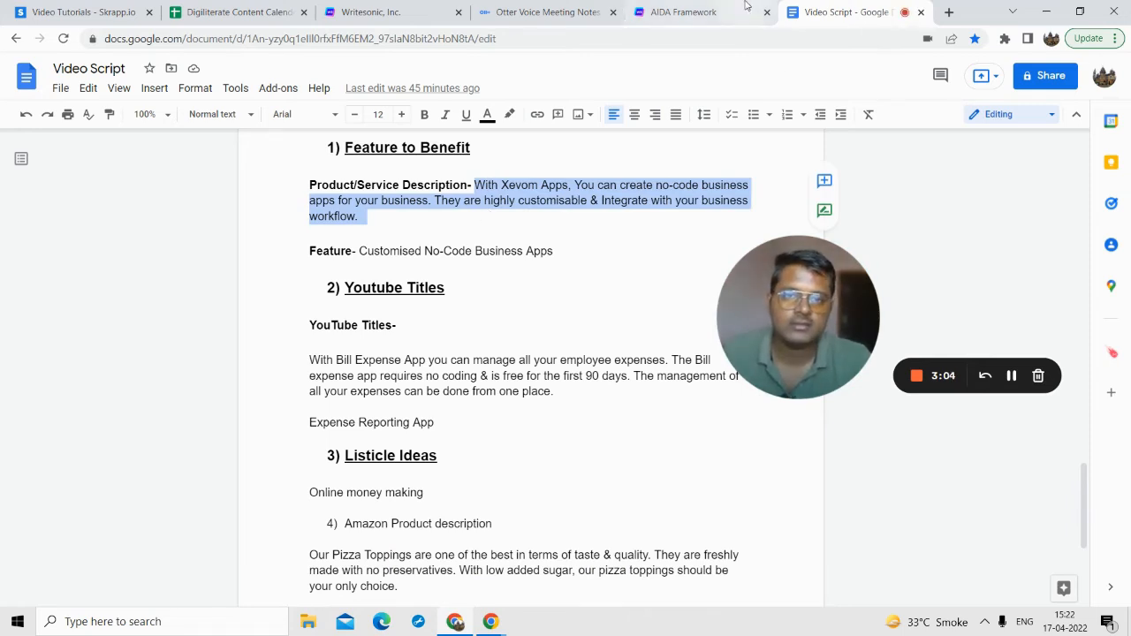
pyautogui.click(683, 12)
pyautogui.click(497, 298)
pyautogui.hotkey('ctrl', 'v')
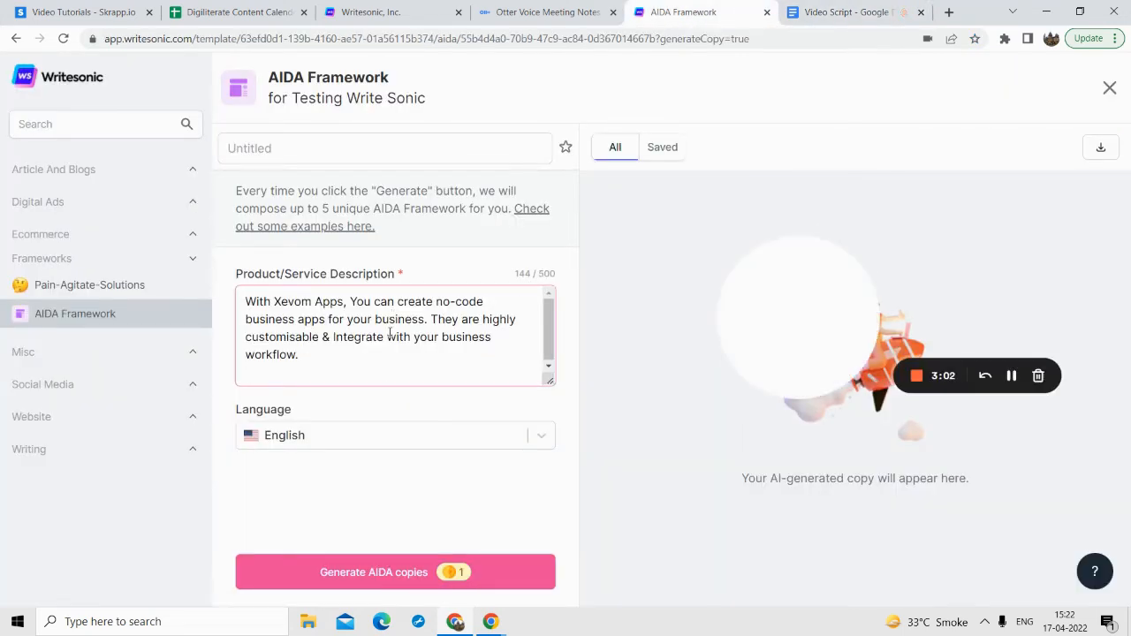
pyautogui.press('BackSpace')
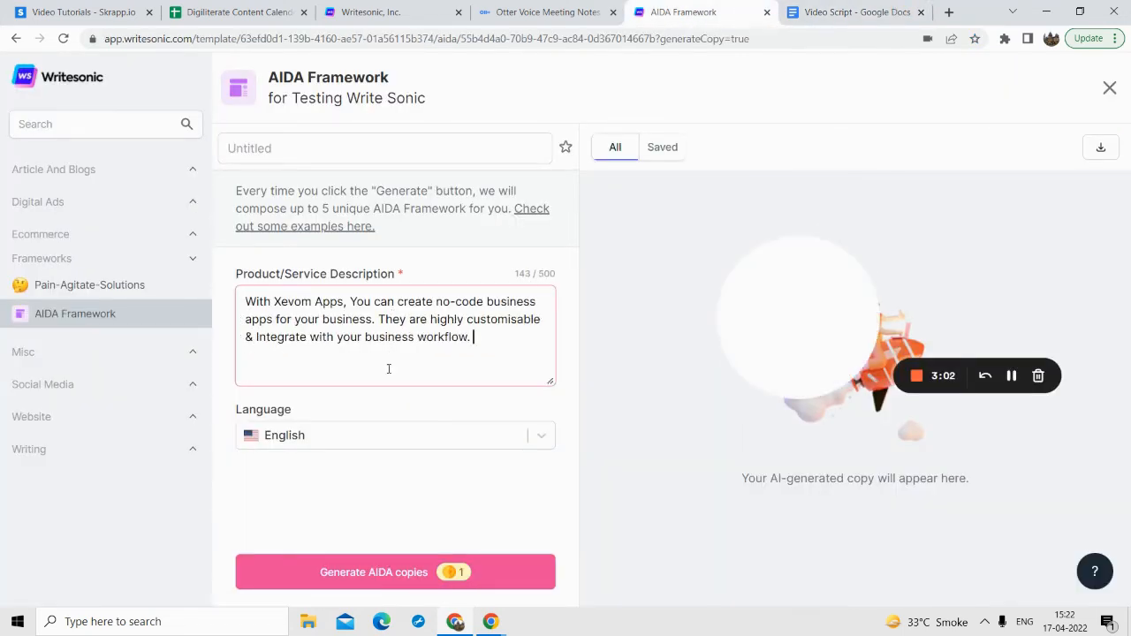
# Step: Generate the AIDA copies for Xevom Apps and look through the results
pyautogui.click(360, 576)
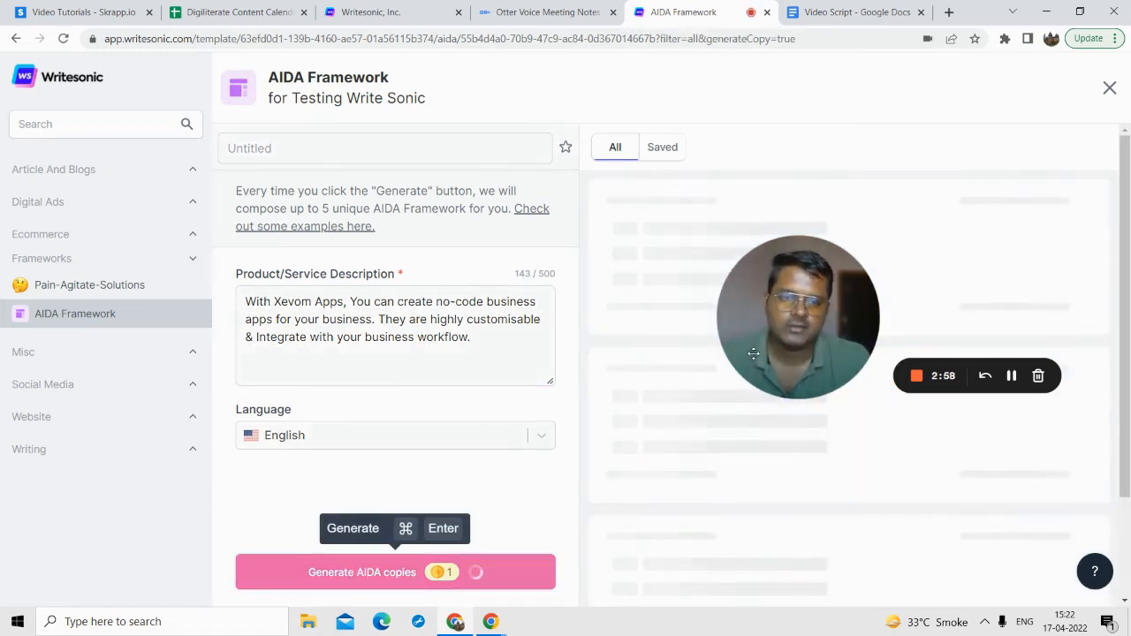
pyautogui.moveTo(776, 331); pyautogui.dragTo(291, 369)
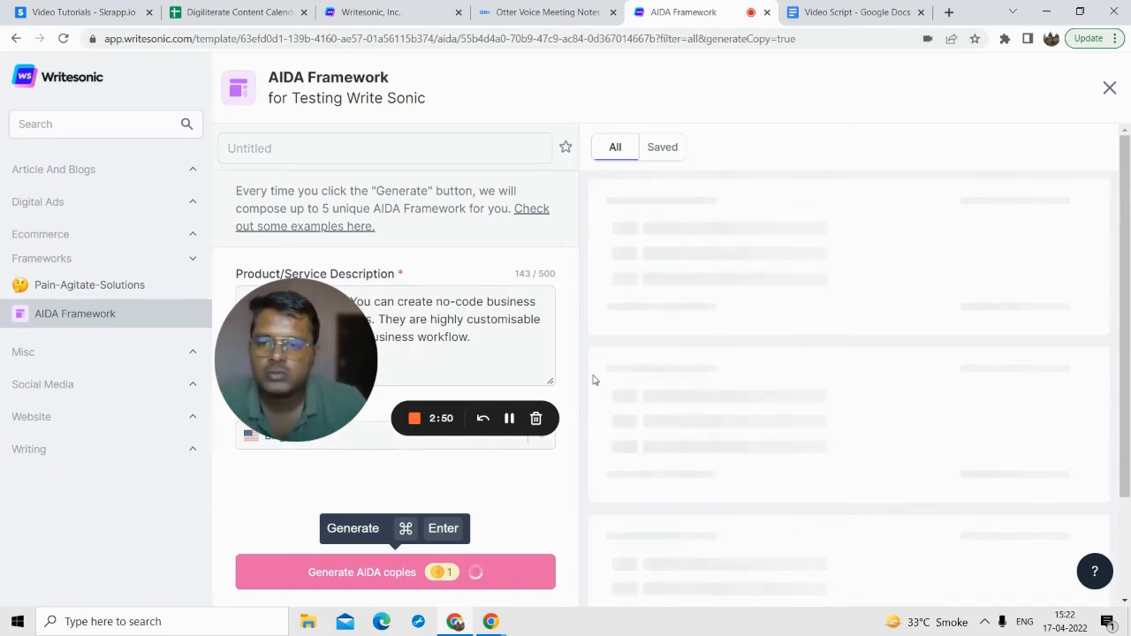
pyautogui.moveTo(312, 382); pyautogui.dragTo(266, 368)
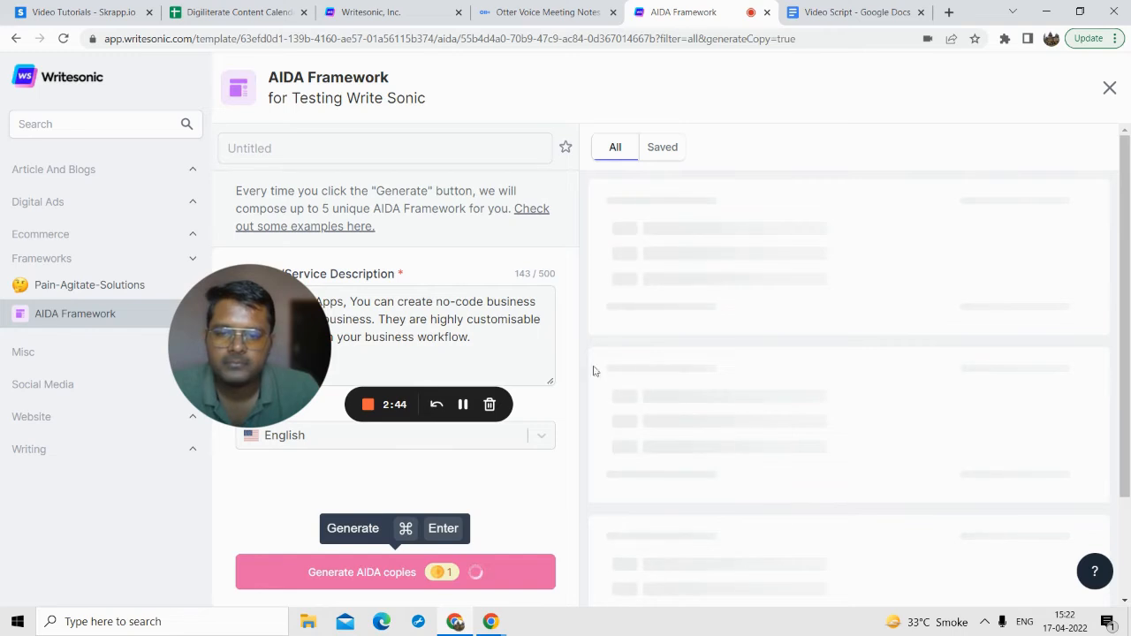
pyautogui.moveTo(248, 356); pyautogui.dragTo(128, 377)
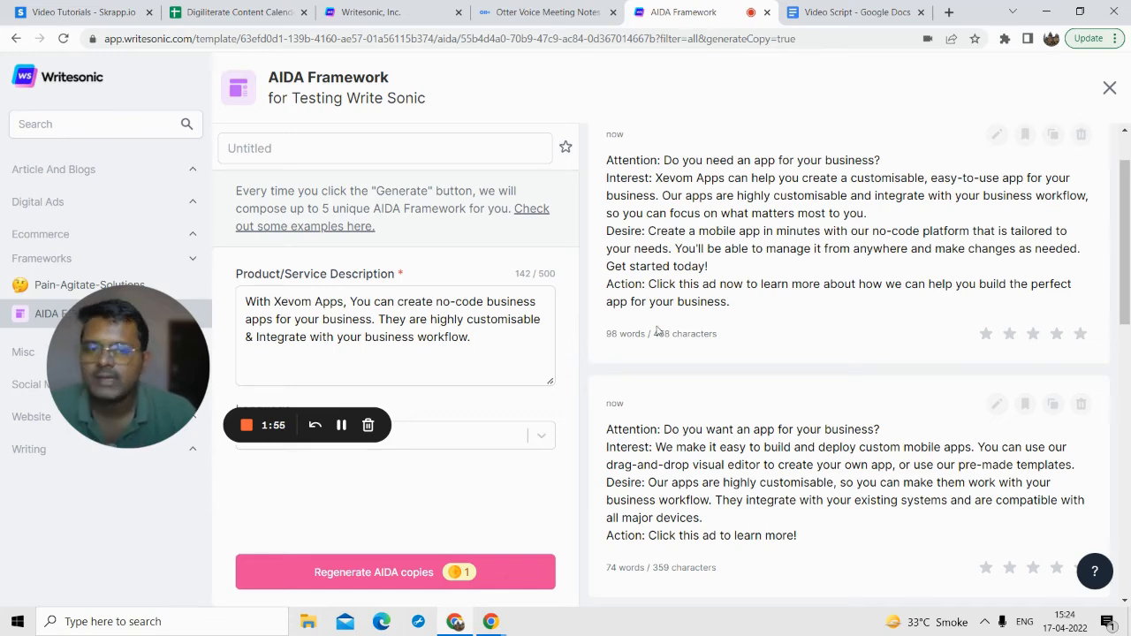
pyautogui.scroll(-4, 639, 376)
pyautogui.moveTo(156, 336); pyautogui.dragTo(315, 281)
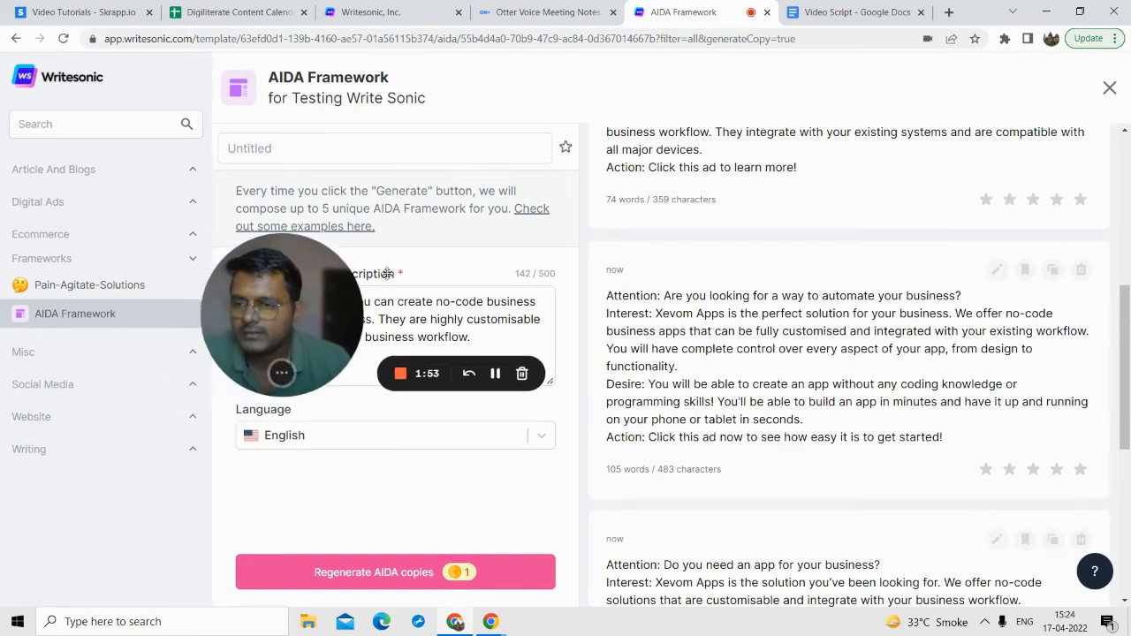
# Step: Look through the templates offered in the Misc, Social Media, Website and Writing categories
pyautogui.click(79, 353)
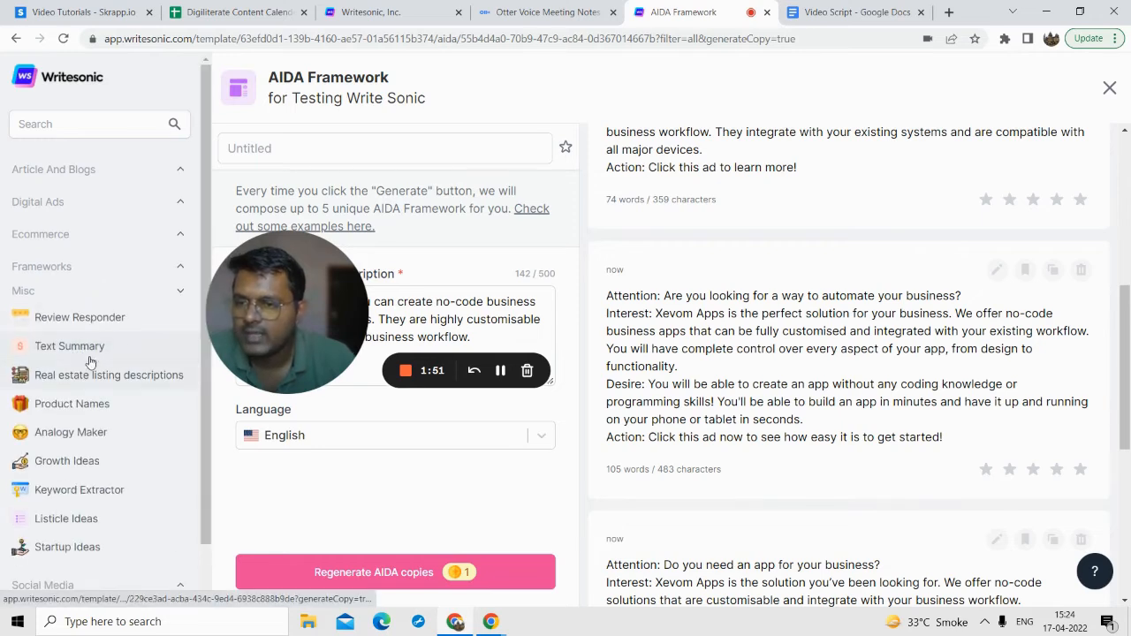
pyautogui.scroll(-1, 94, 432)
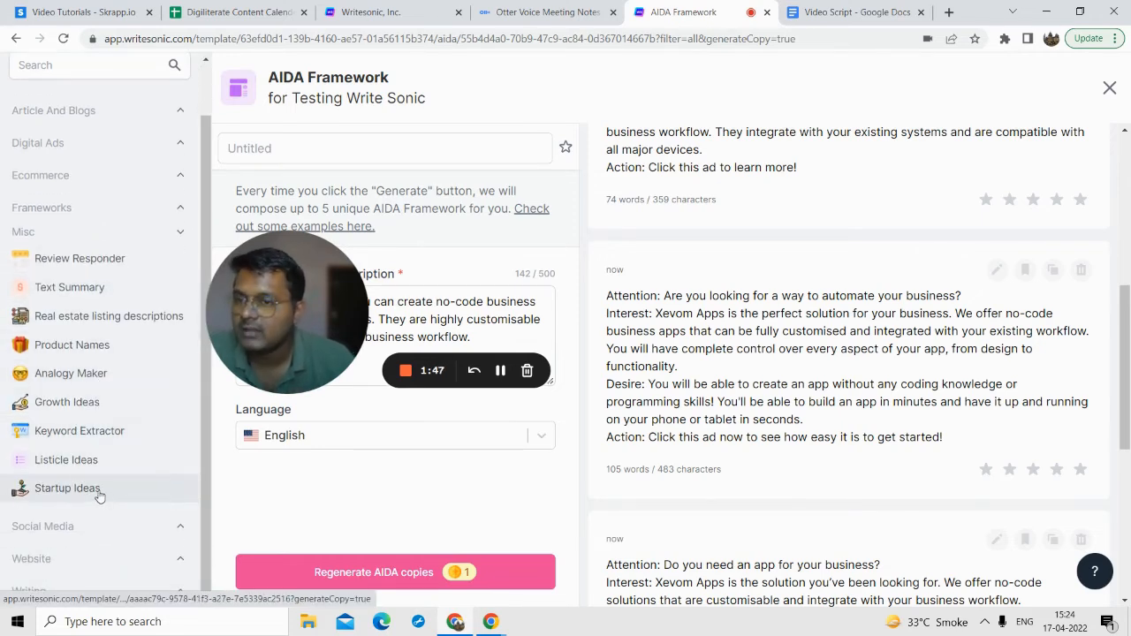
pyautogui.click(97, 526)
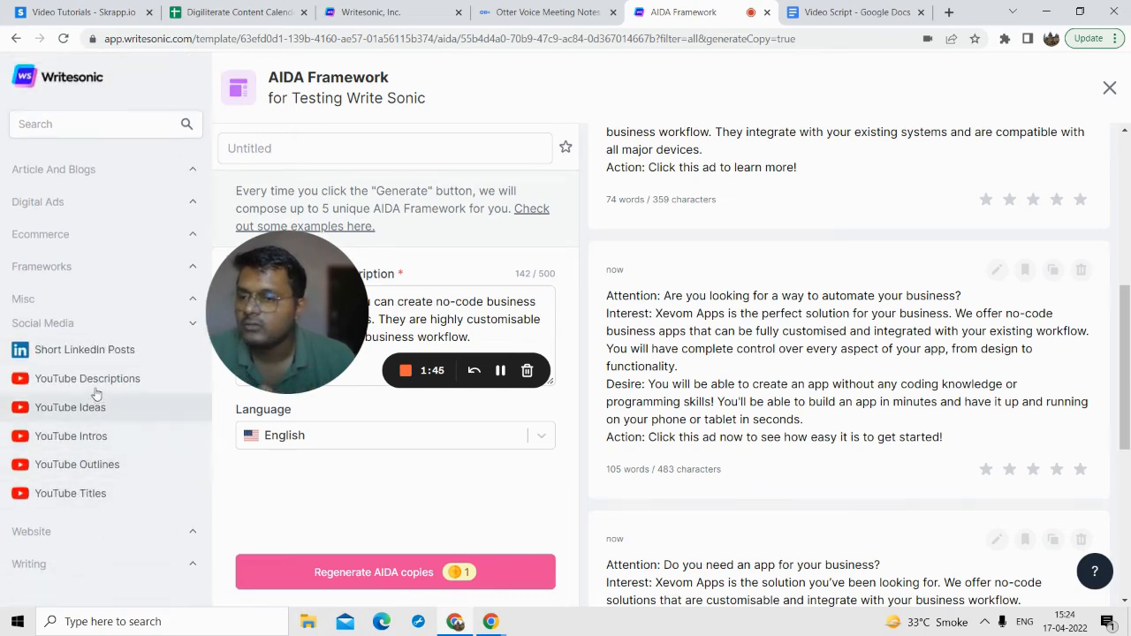
pyautogui.click(94, 533)
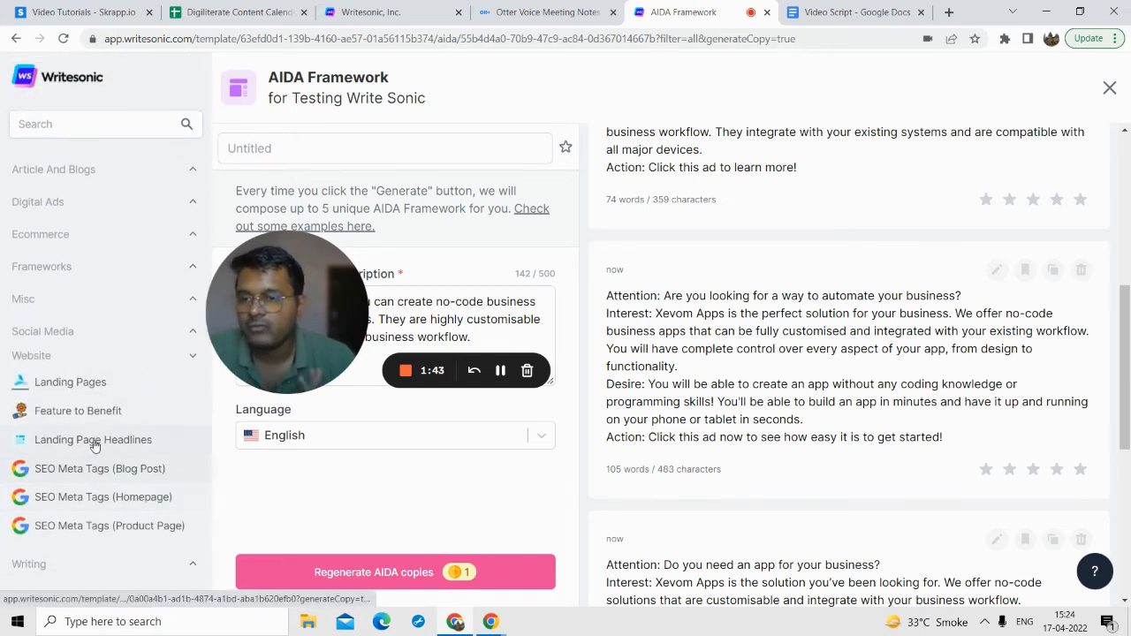
pyautogui.click(113, 569)
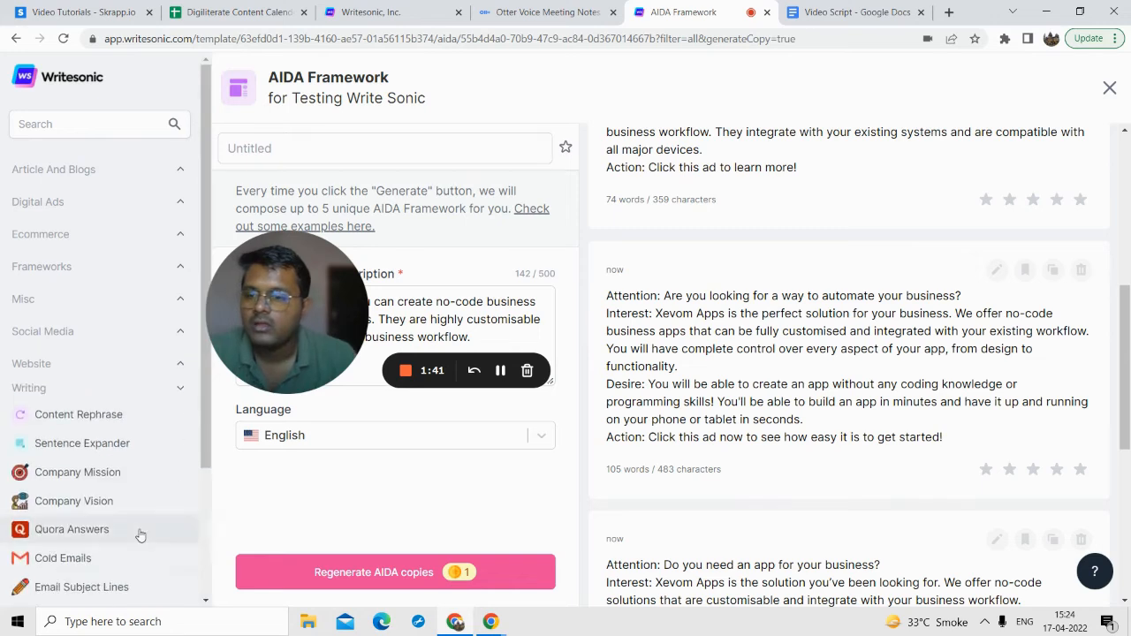
pyautogui.scroll(-2, 133, 442)
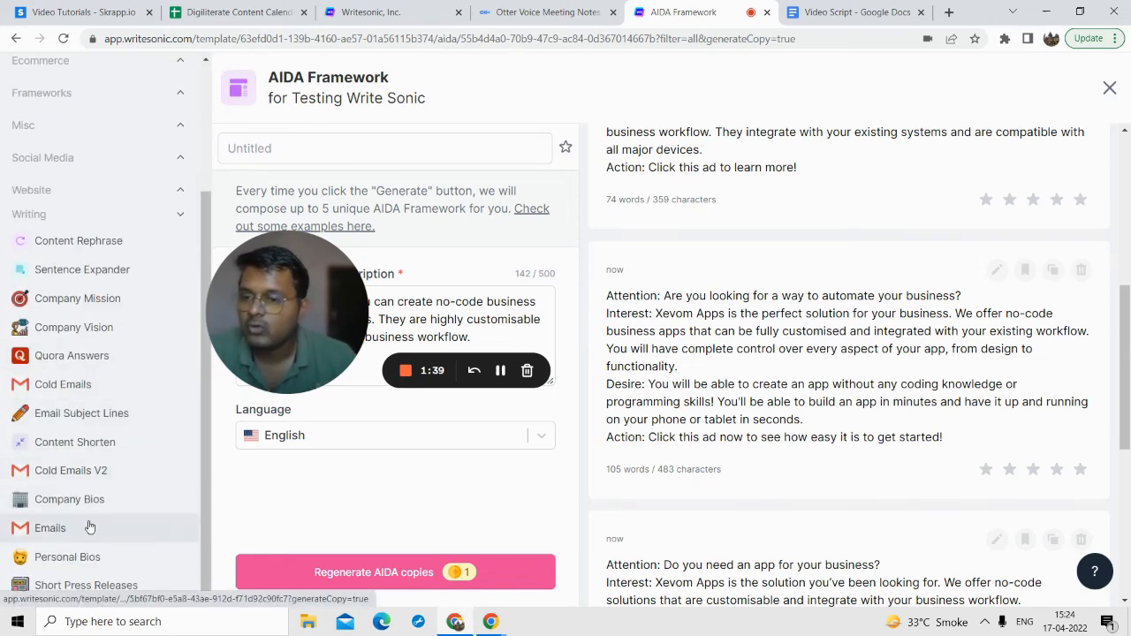
# Step: Open the Email Subject Lines template and enter "B2B Leads for business owners" as the product name
pyautogui.click(106, 414)
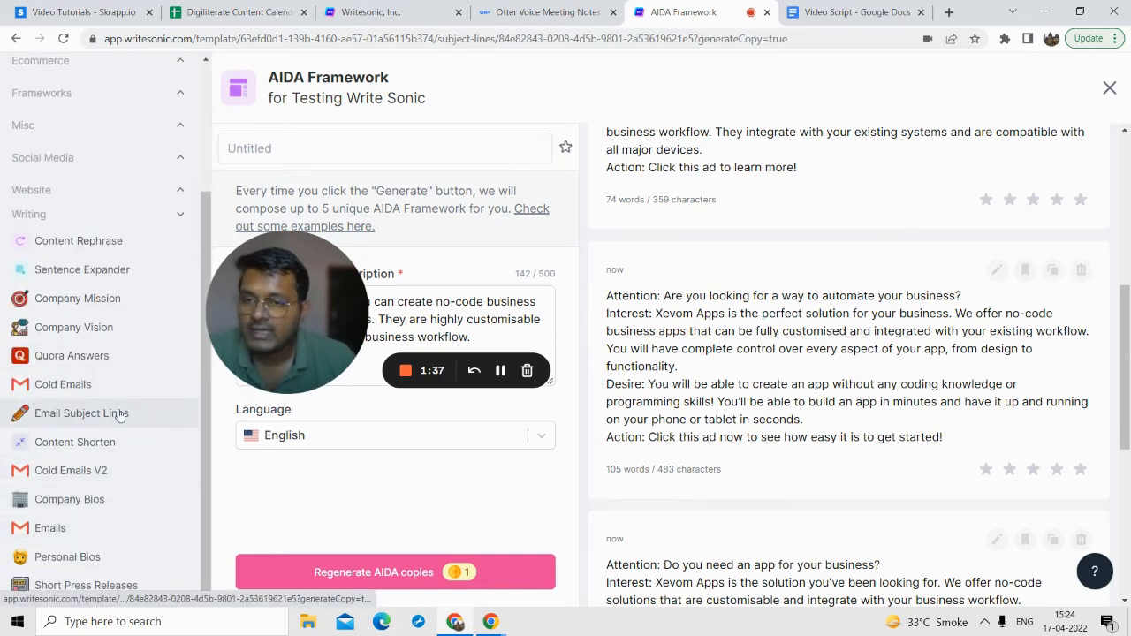
pyautogui.moveTo(265, 329); pyautogui.dragTo(65, 416)
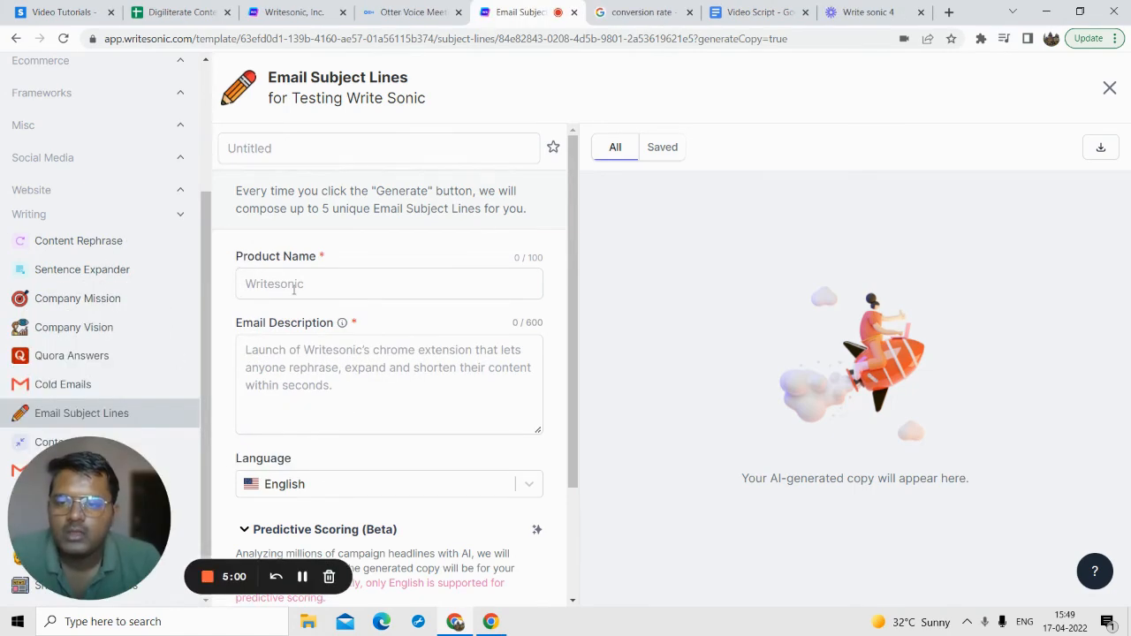
pyautogui.click(294, 290)
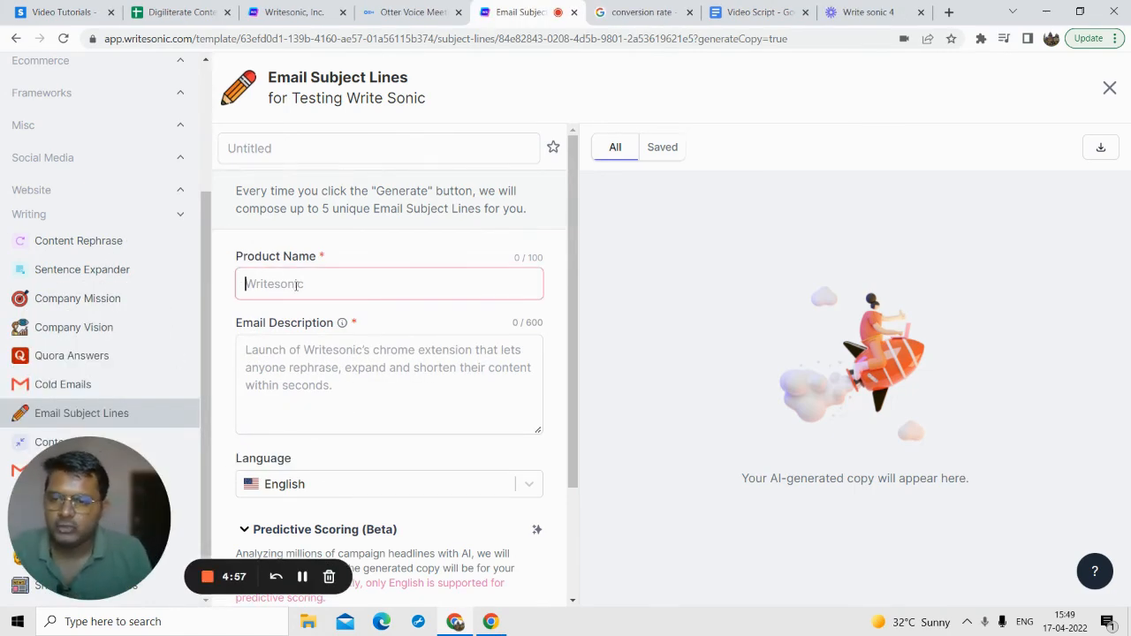
pyautogui.write('B2B')
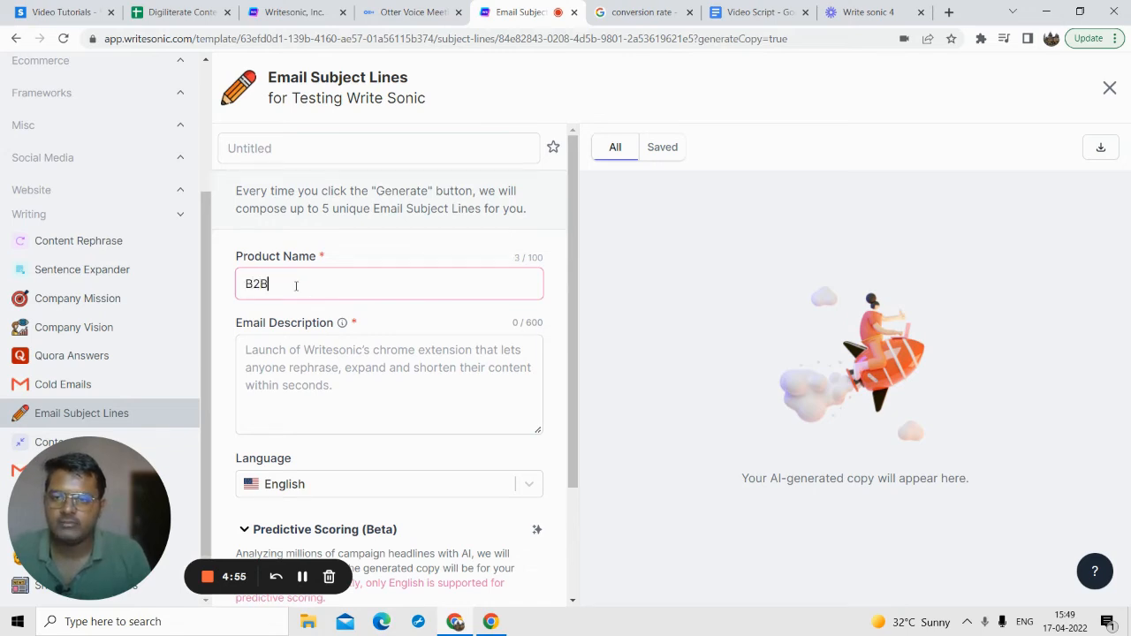
pyautogui.write(' Leads for ')
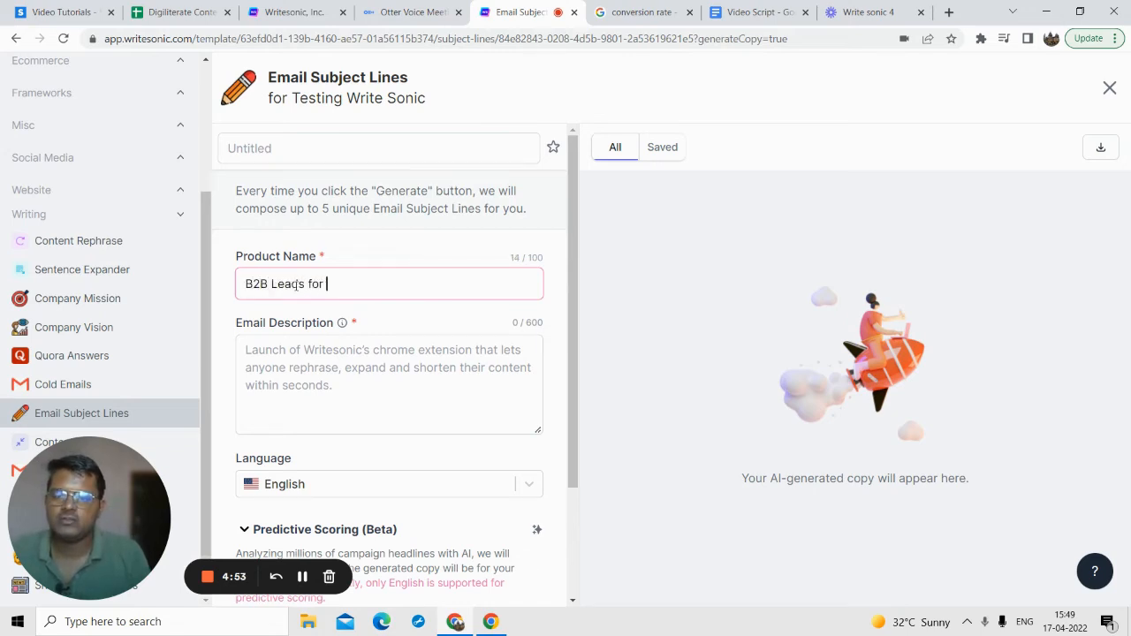
pyautogui.write('by')
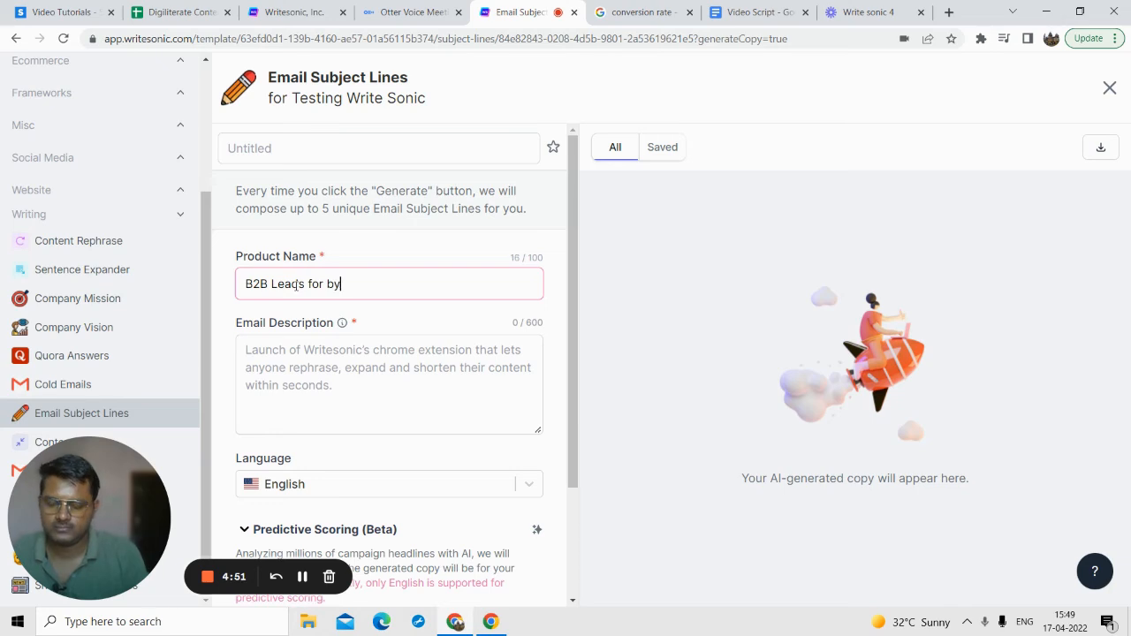
pyautogui.write('uiness owners')
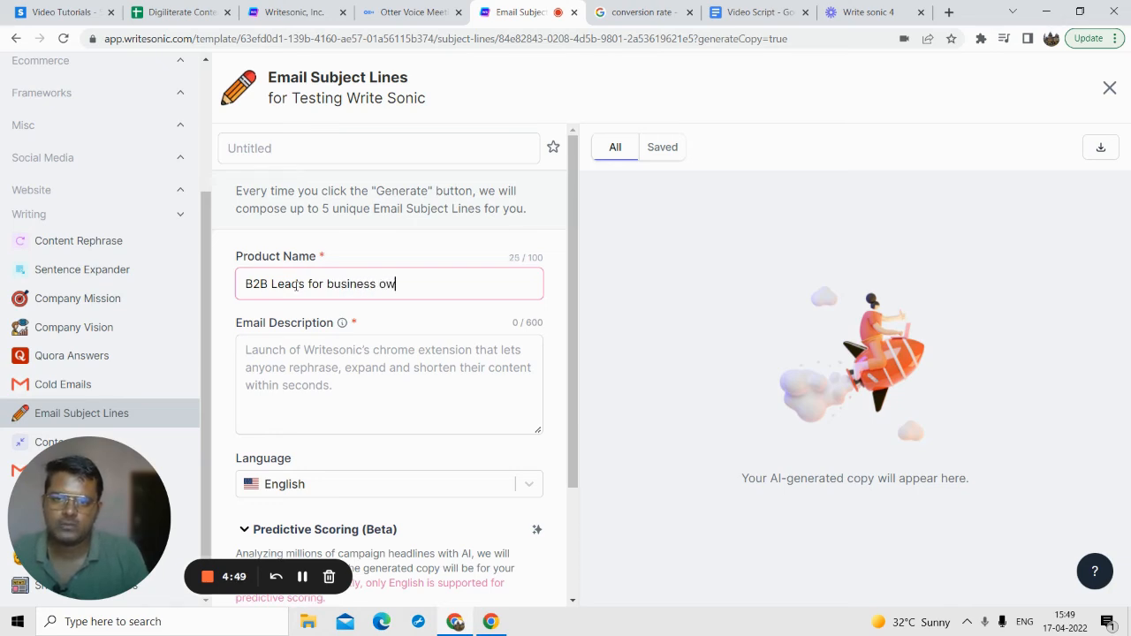
# Step: Fill the Email Description with "We are providing high quality B2B leads for business owners, Interested in some free leads to get started?"
pyautogui.click(314, 336)
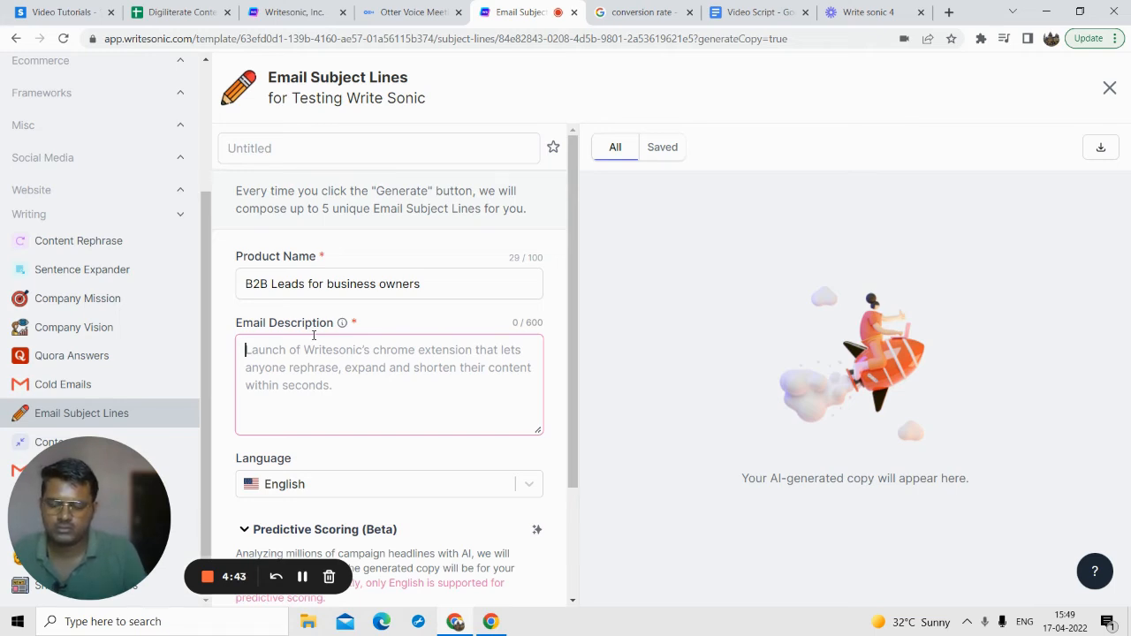
pyautogui.write('We')
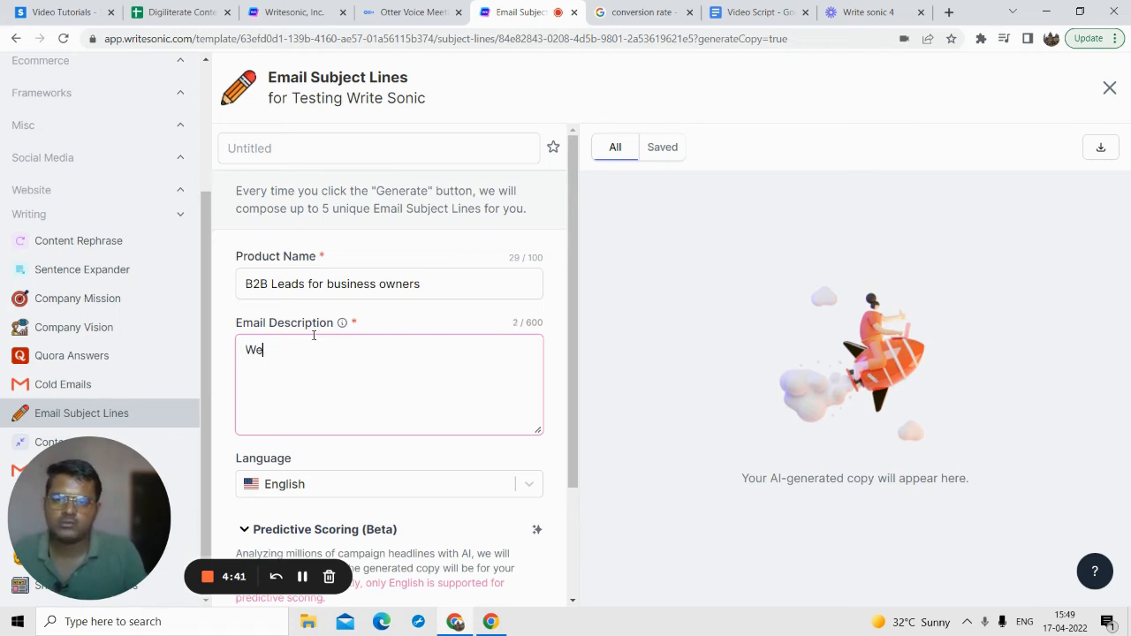
pyautogui.write(' are provi')
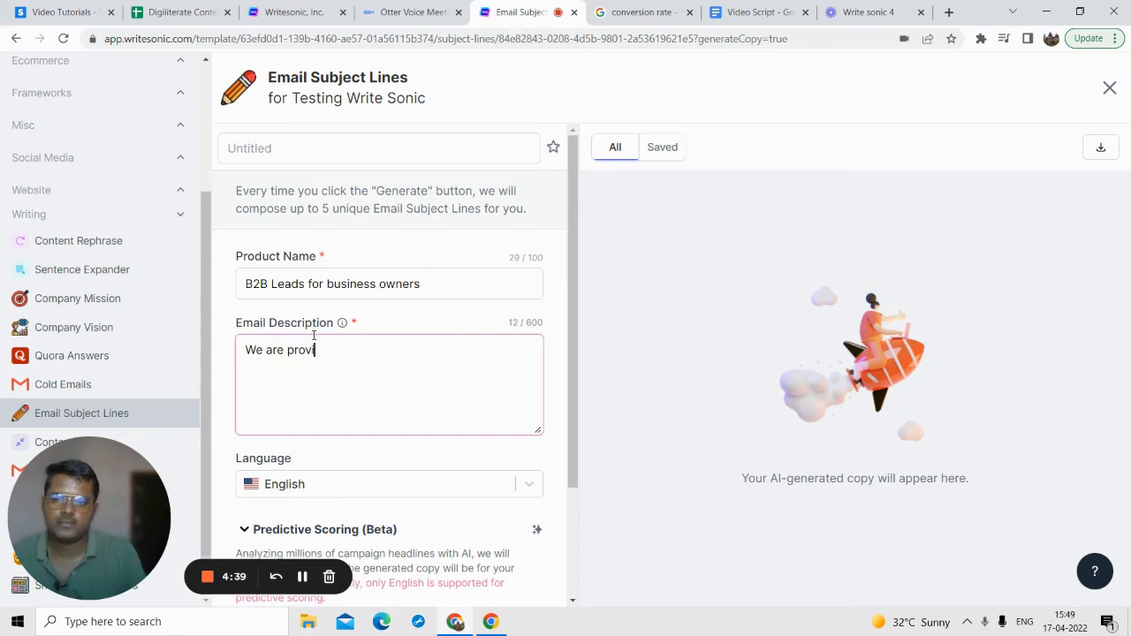
pyautogui.write('ding high q')
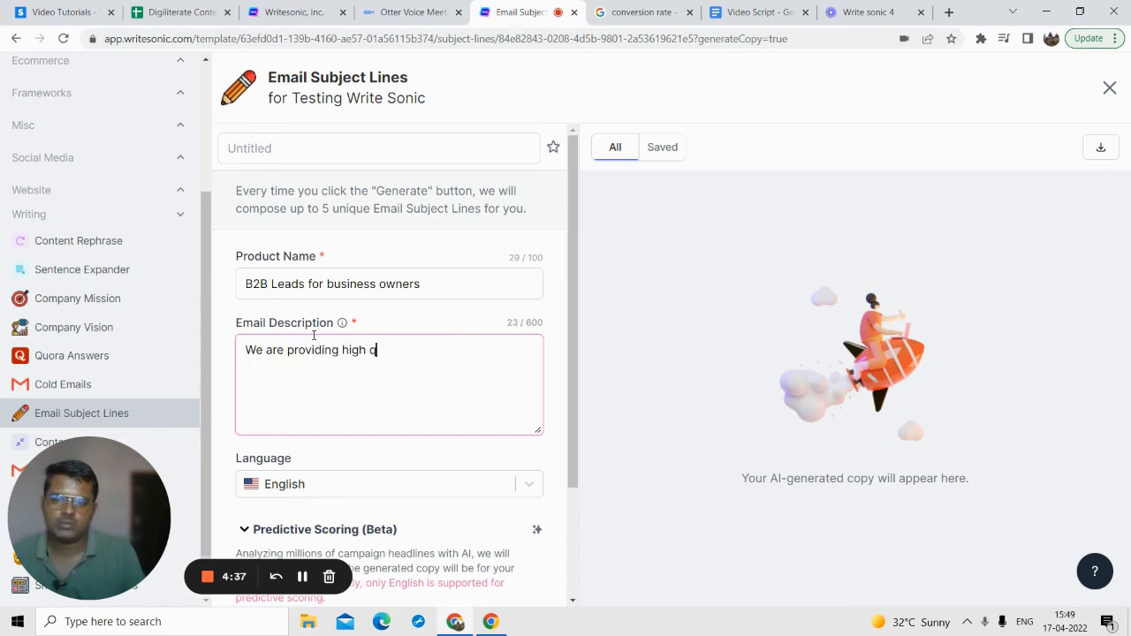
pyautogui.write('uality B2B')
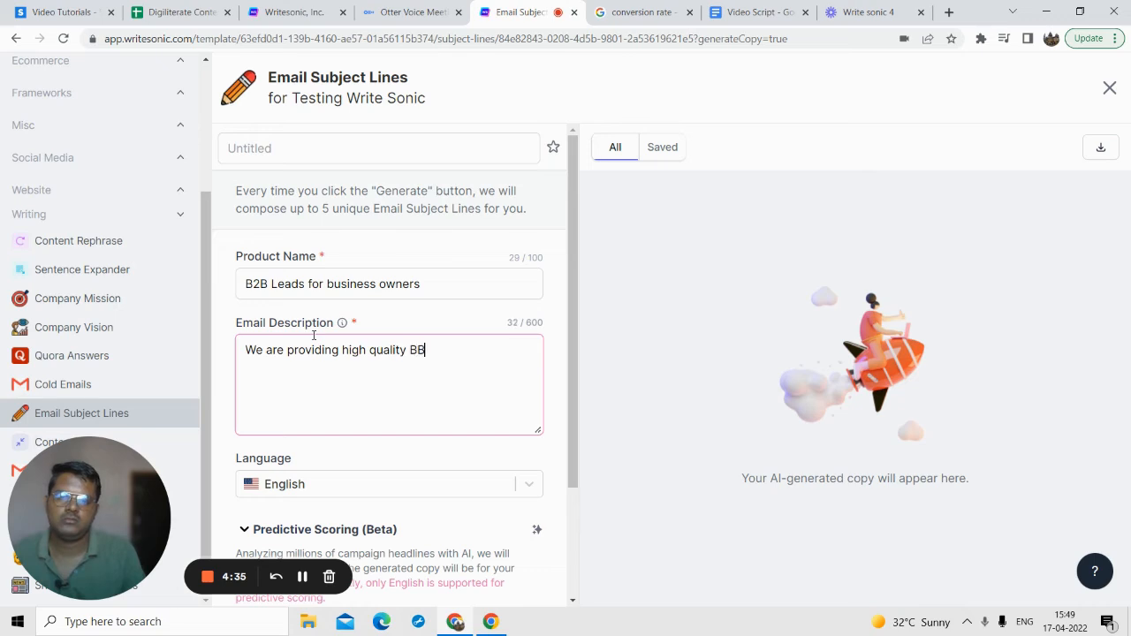
pyautogui.press('BackSpace')
pyautogui.write('2B leads f')
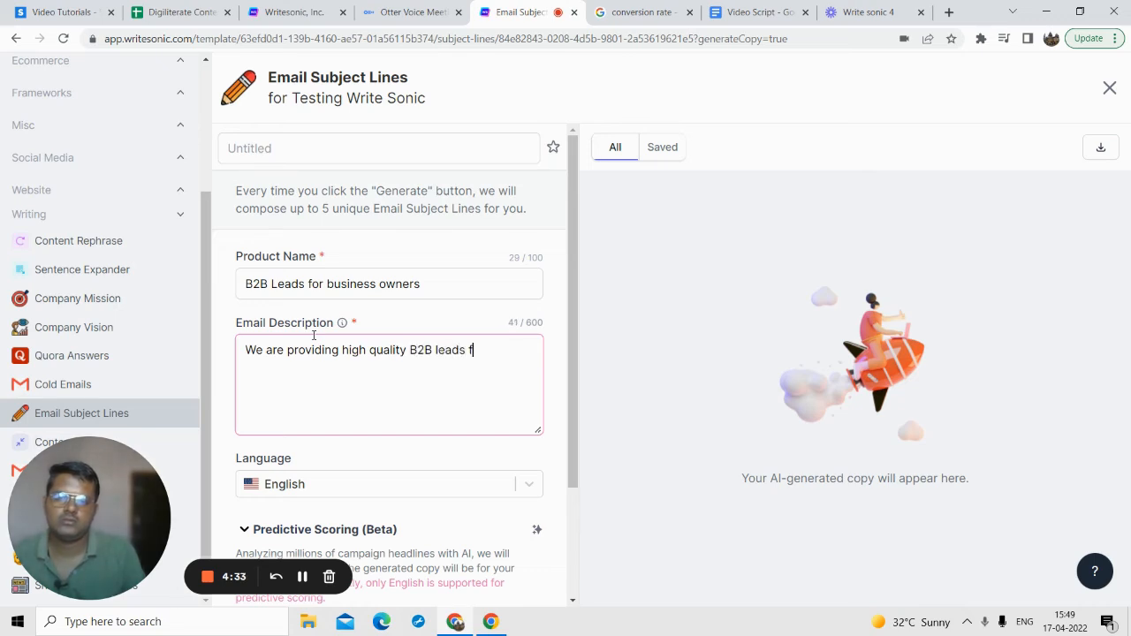
pyautogui.write('or business own')
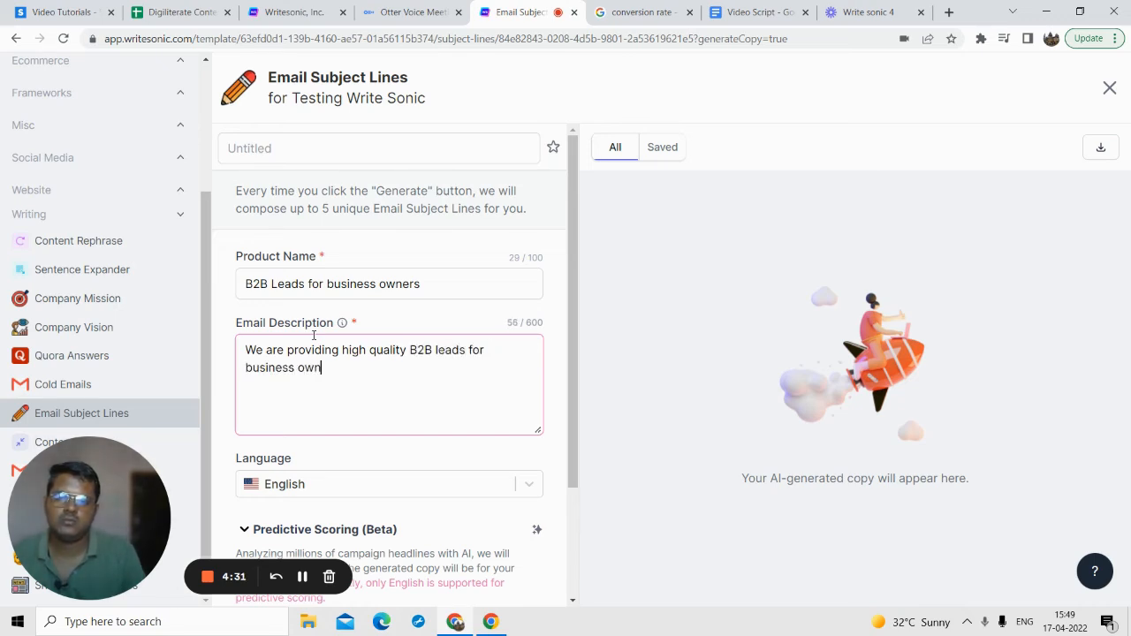
pyautogui.write('ers, Int')
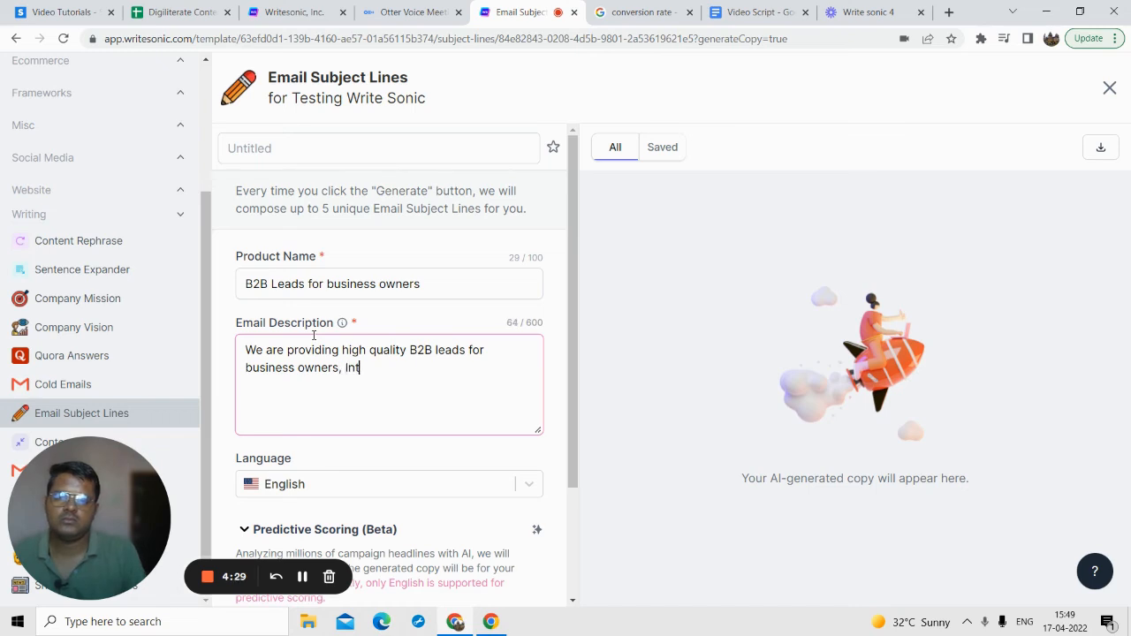
pyautogui.write('erested in some')
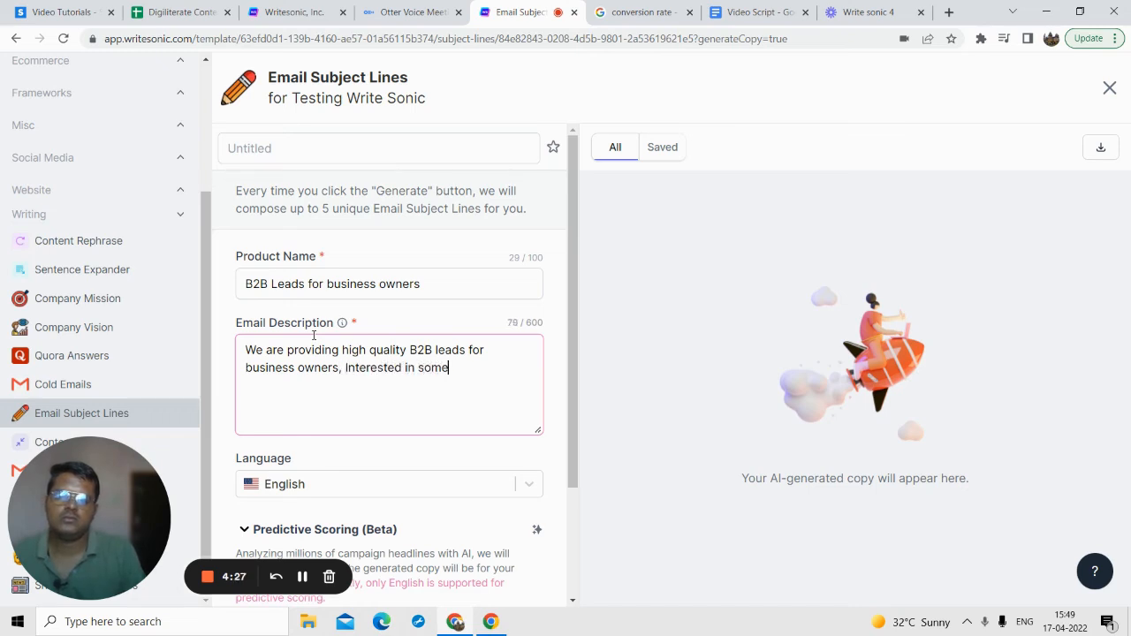
pyautogui.write(' free leads to ')
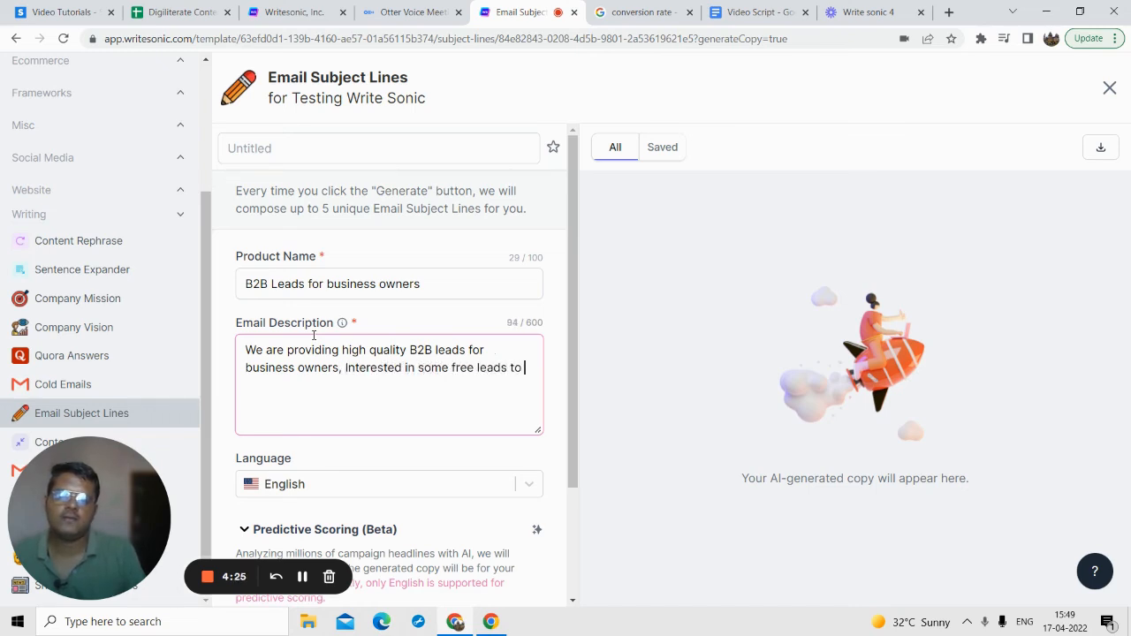
pyautogui.write('get started')
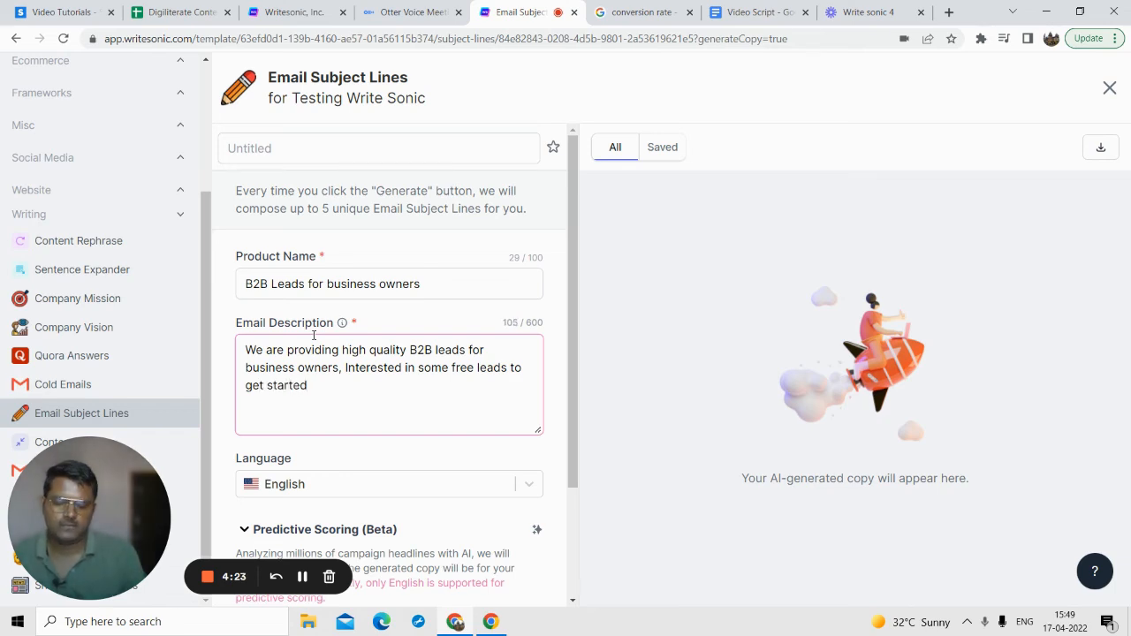
pyautogui.write('?')
# Step: Set the predictive scoring industry to Entrepreneurs for the email subject lines
pyautogui.scroll(-2, 424, 324)
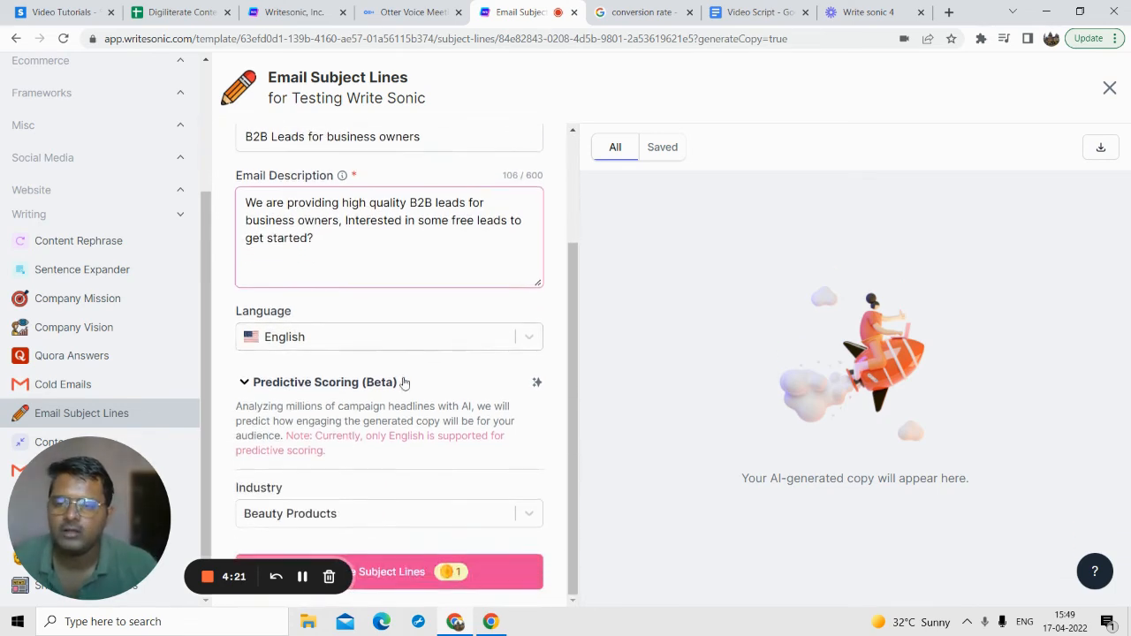
pyautogui.click(338, 512)
pyautogui.scroll(-2, 342, 447)
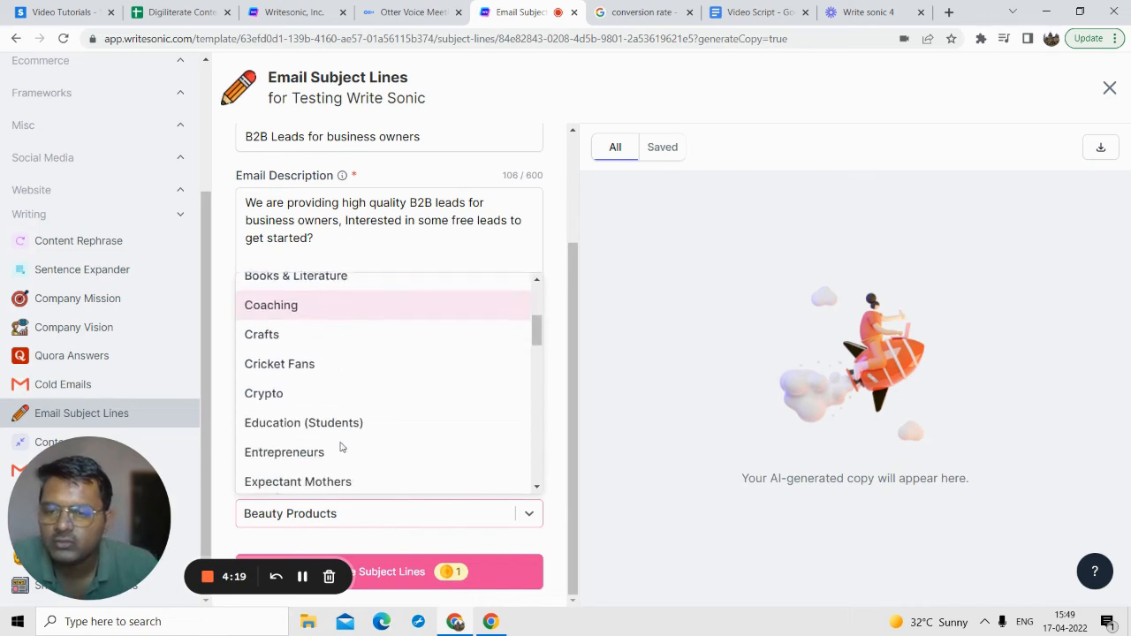
pyautogui.scroll(-2, 341, 447)
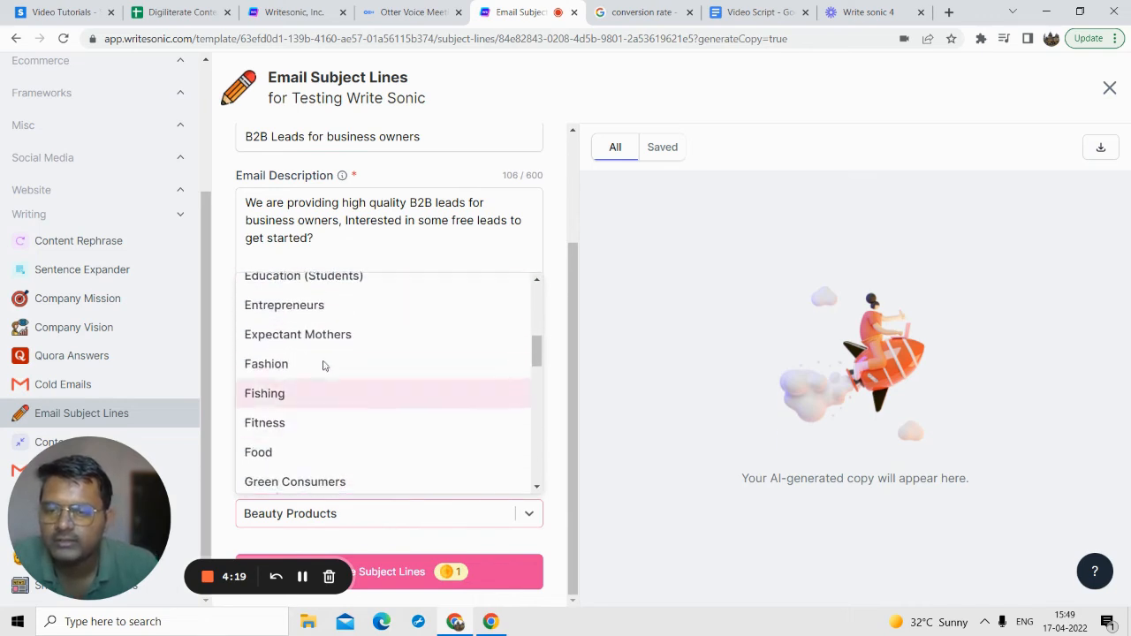
pyautogui.click(316, 313)
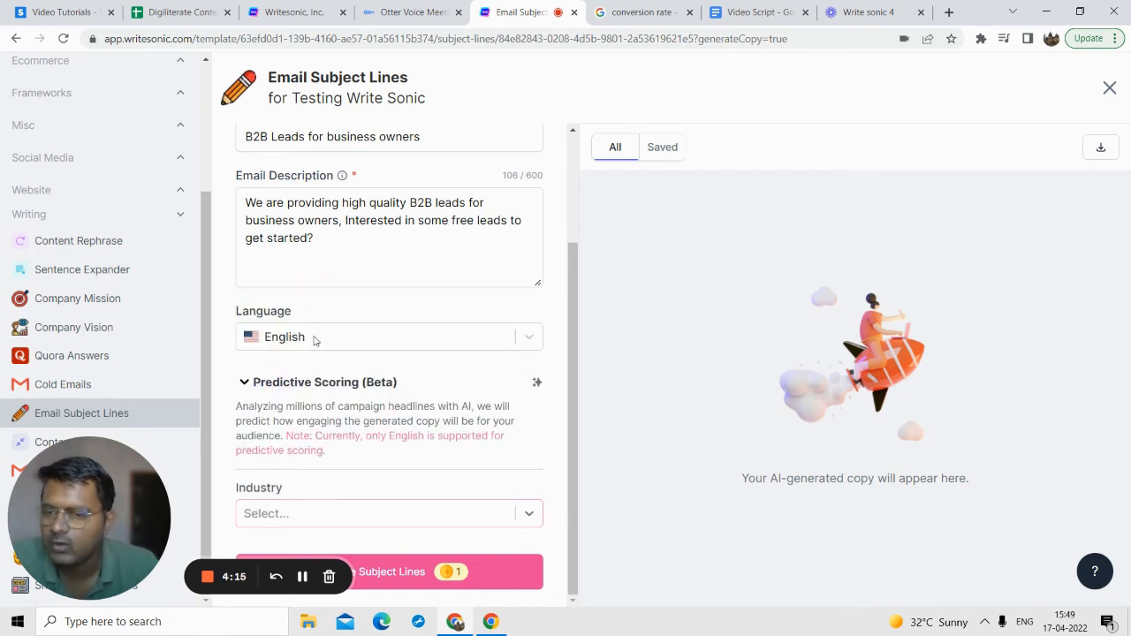
# Step: Enter "B2B Leads" as the product name in the cleared Email Subject Lines form
pyautogui.scroll(1, 341, 386)
pyautogui.click(327, 305)
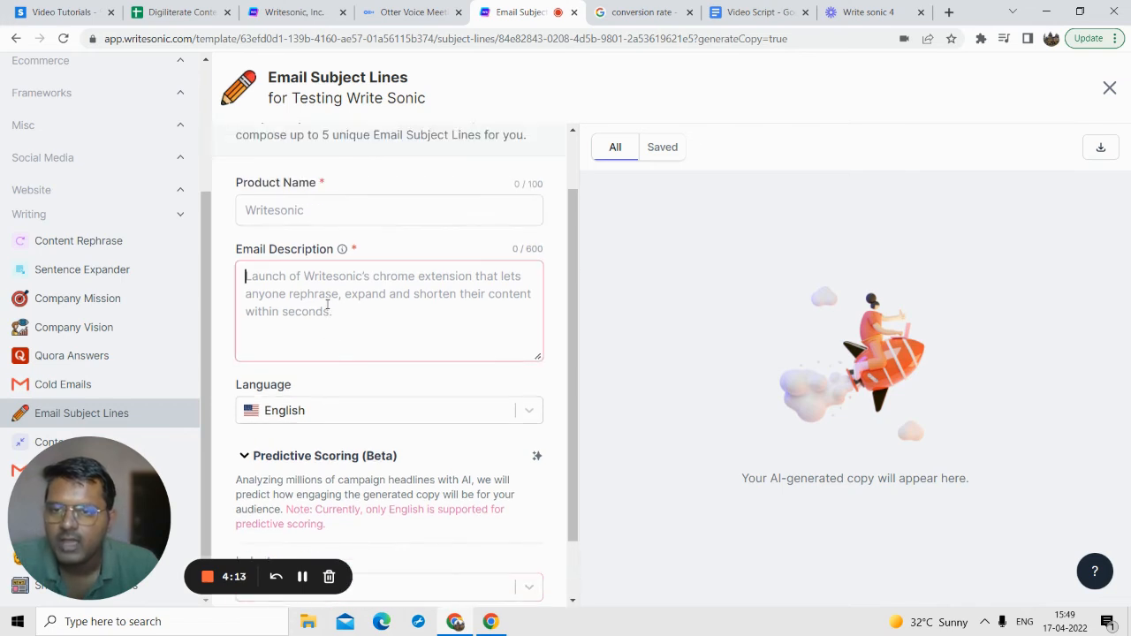
pyautogui.scroll(-1, 329, 299)
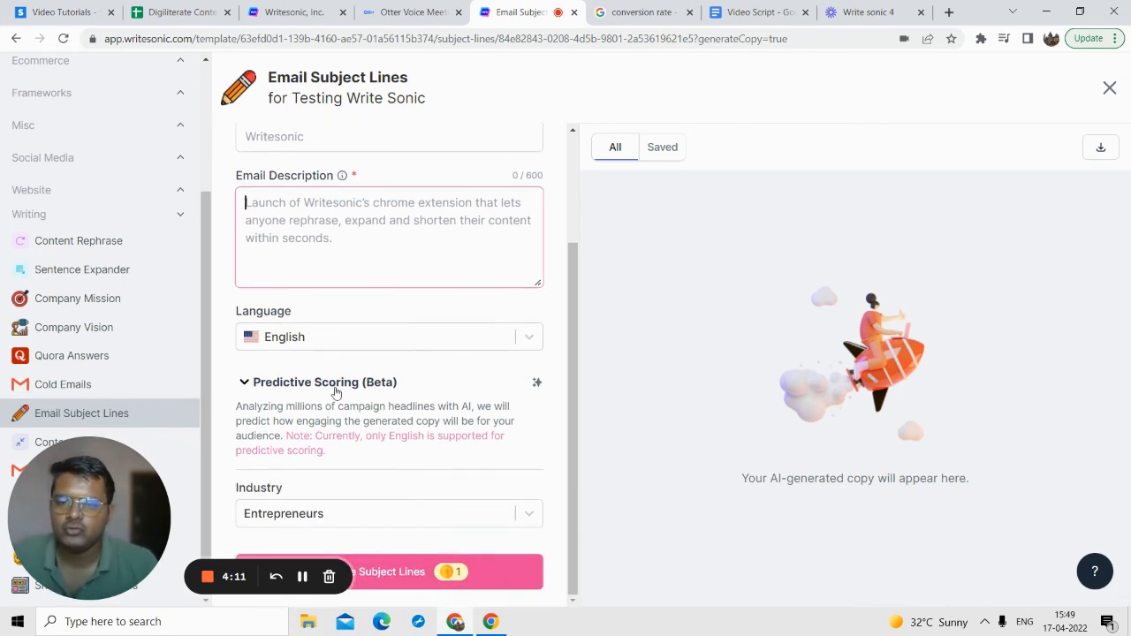
pyautogui.scroll(2, 345, 256)
pyautogui.click(288, 284)
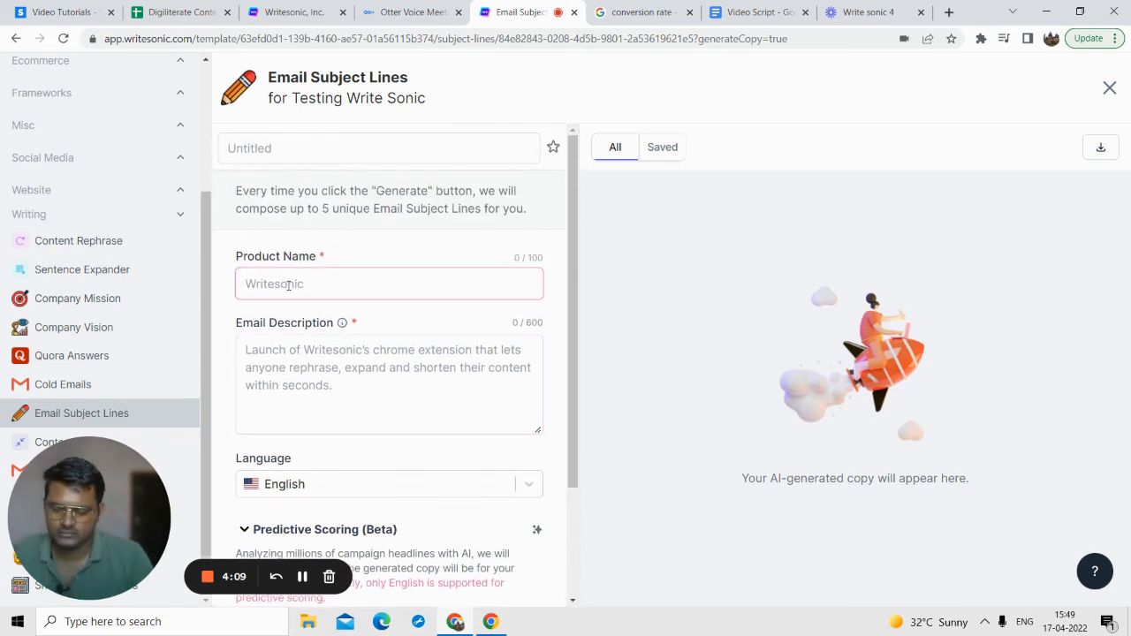
pyautogui.write('B2B Leads')
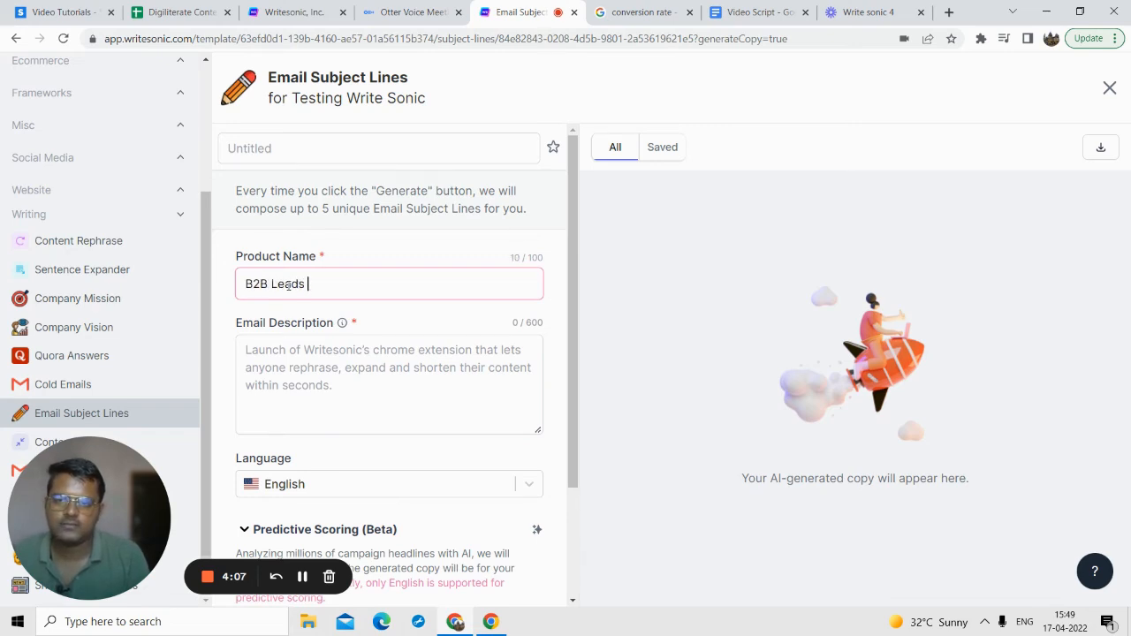
# Step: Fill the Email Description with "We provide high quality b2b leads for business owners. They are highly targeted towards your customers. Interested in some free leads?"
pyautogui.click(311, 356)
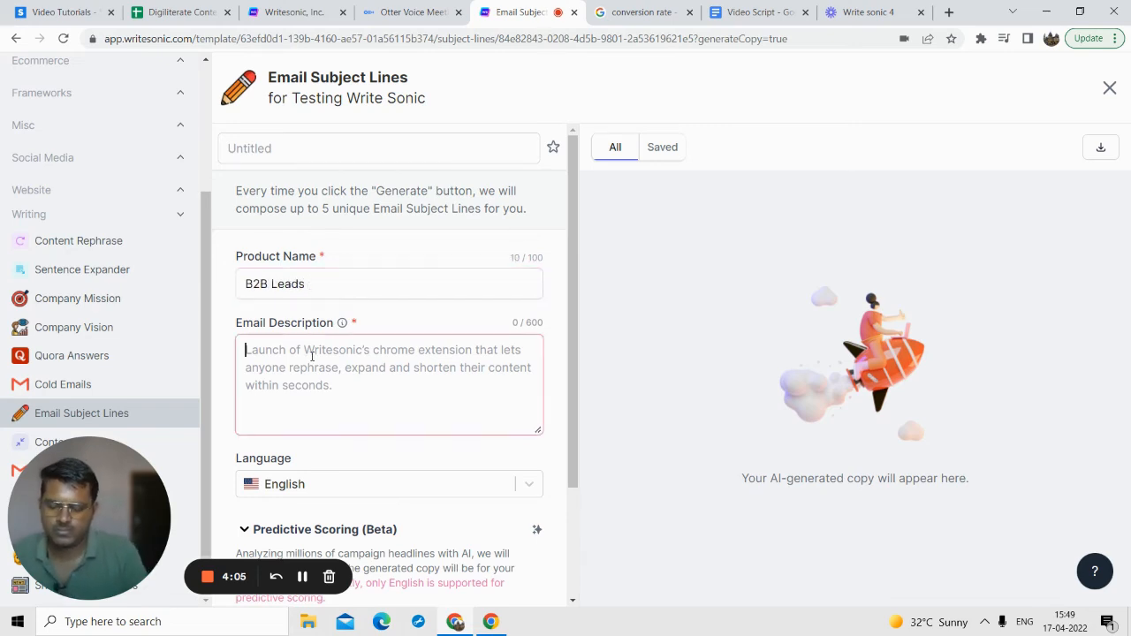
pyautogui.write('We prov')
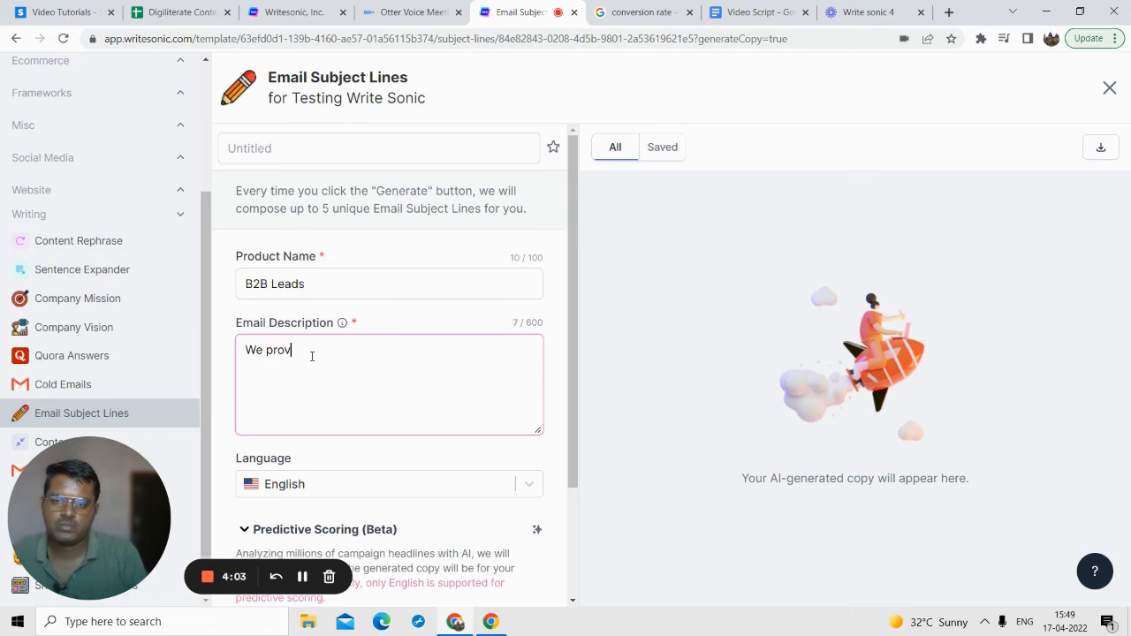
pyautogui.write('ide high q')
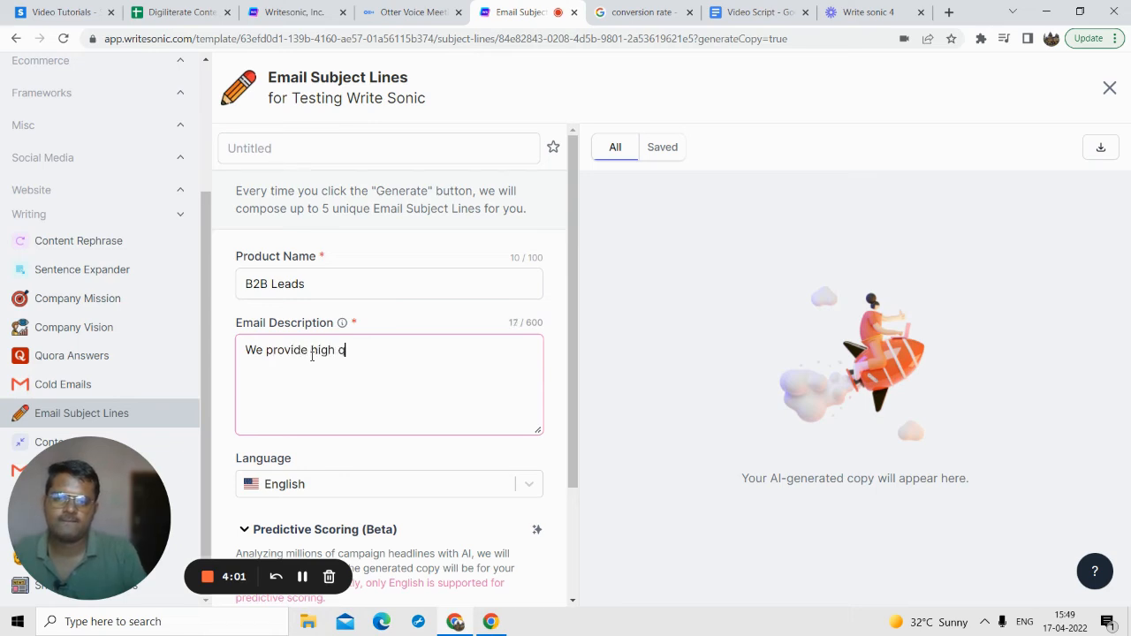
pyautogui.write('uality ')
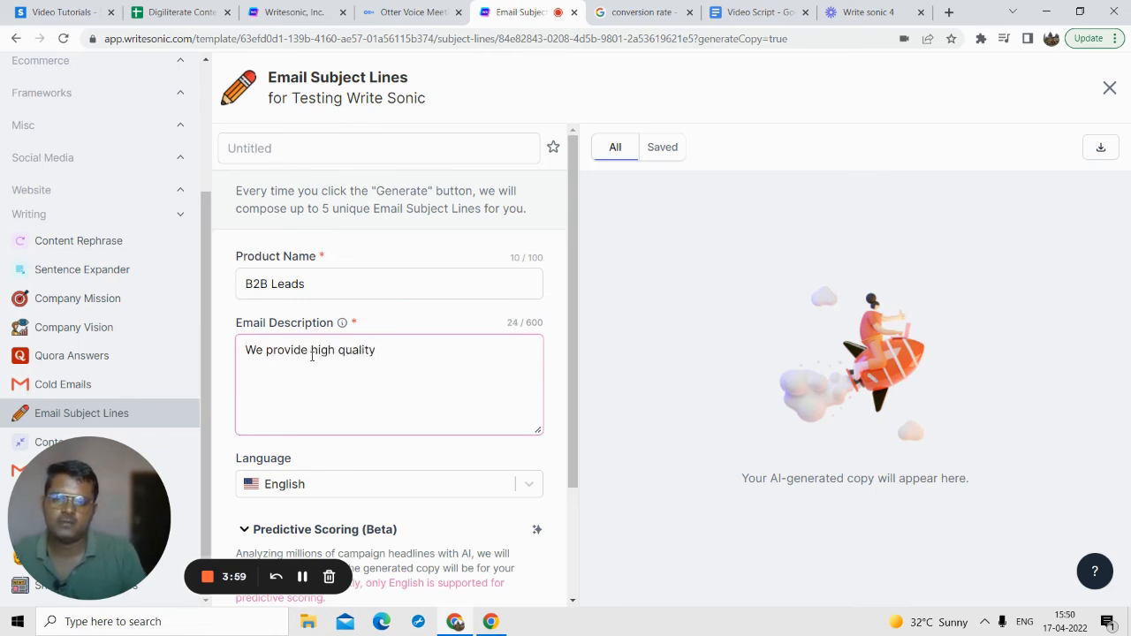
pyautogui.write('b2b leads for ')
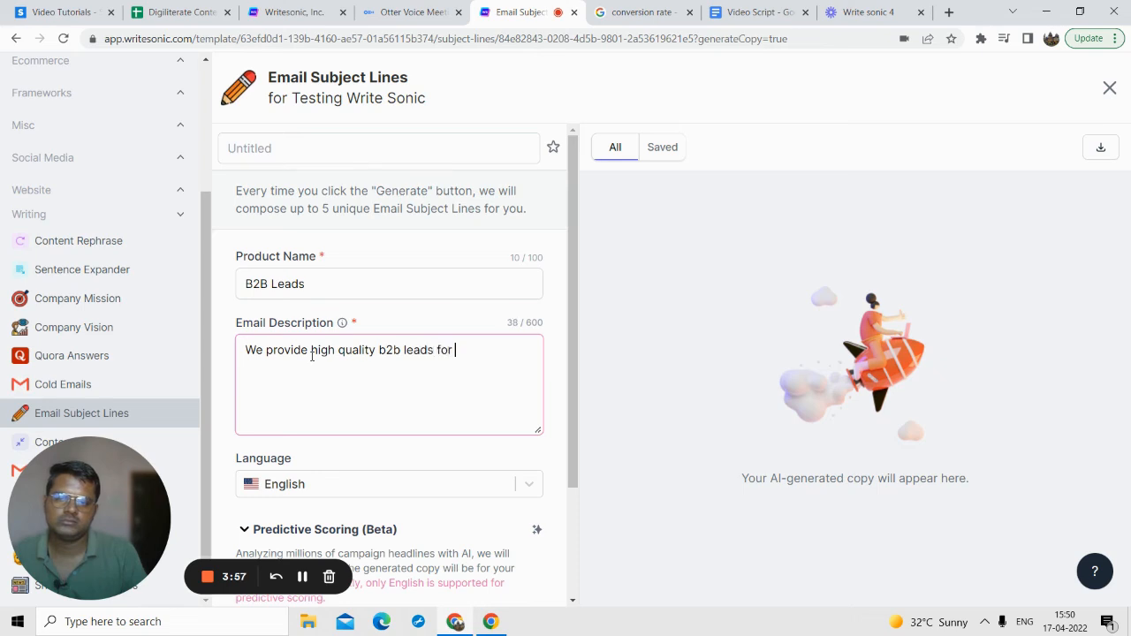
pyautogui.write('business o')
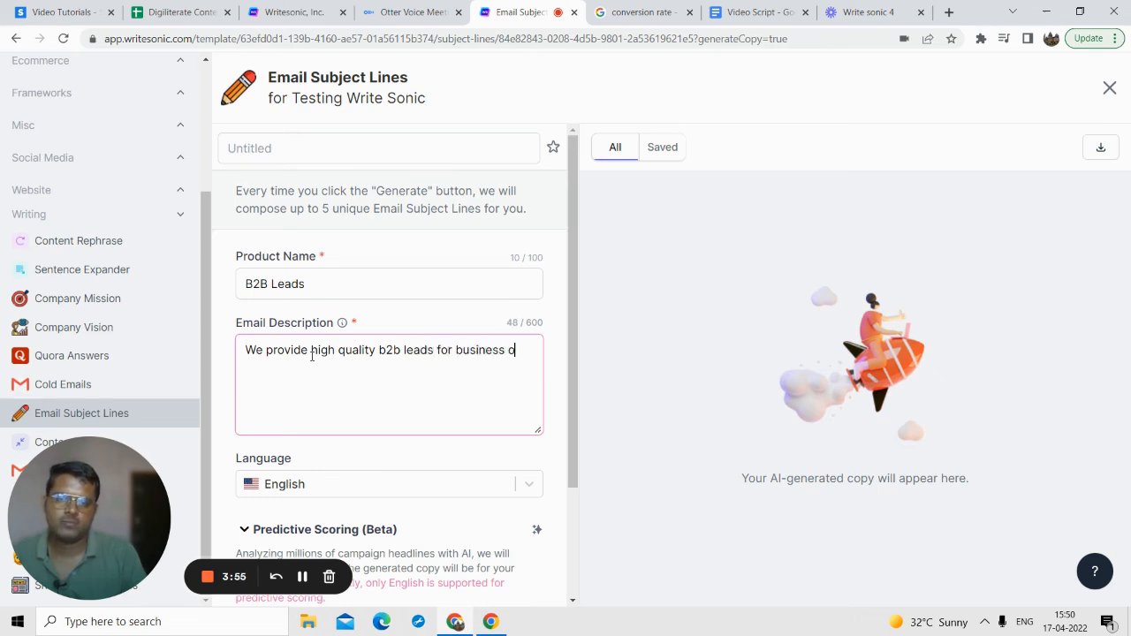
pyautogui.write('wners. They a')
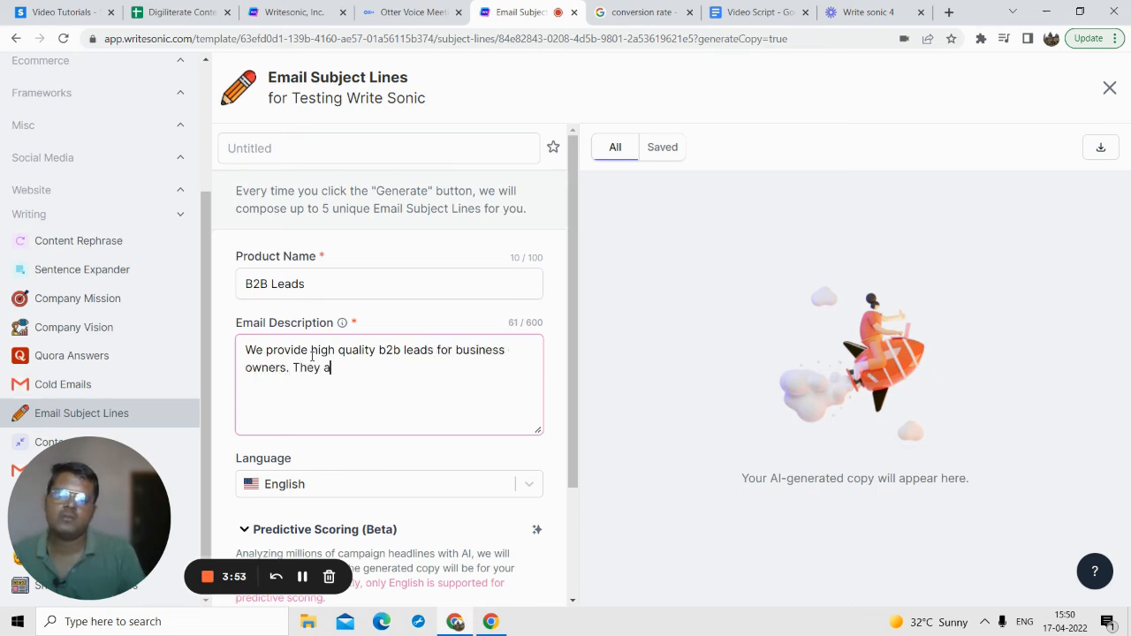
pyautogui.write('re high')
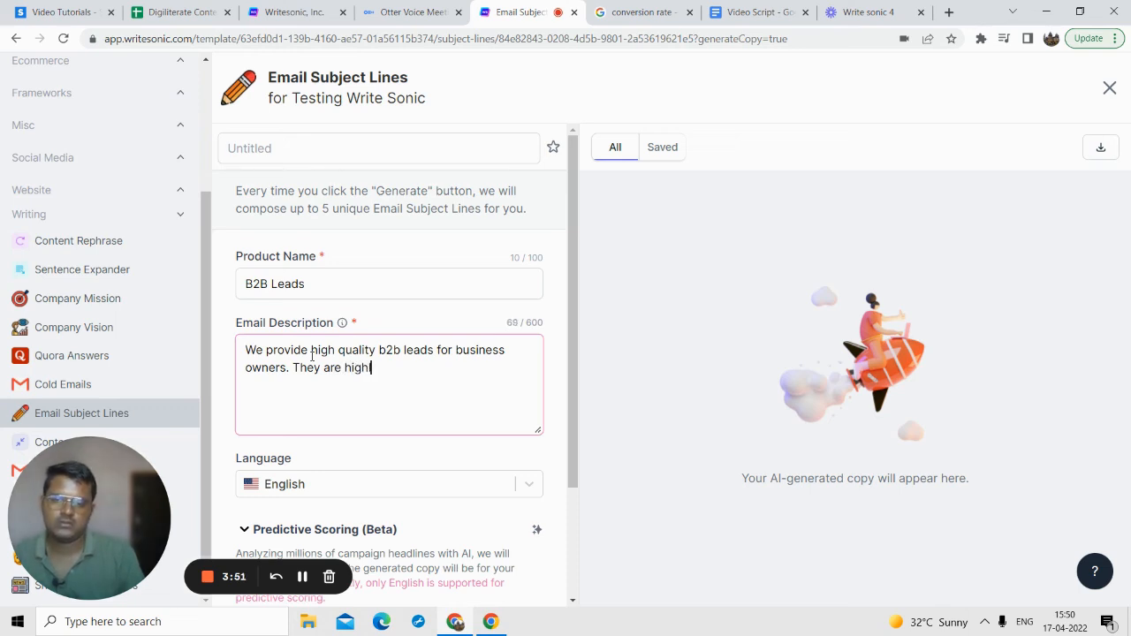
pyautogui.write('ly targeted to')
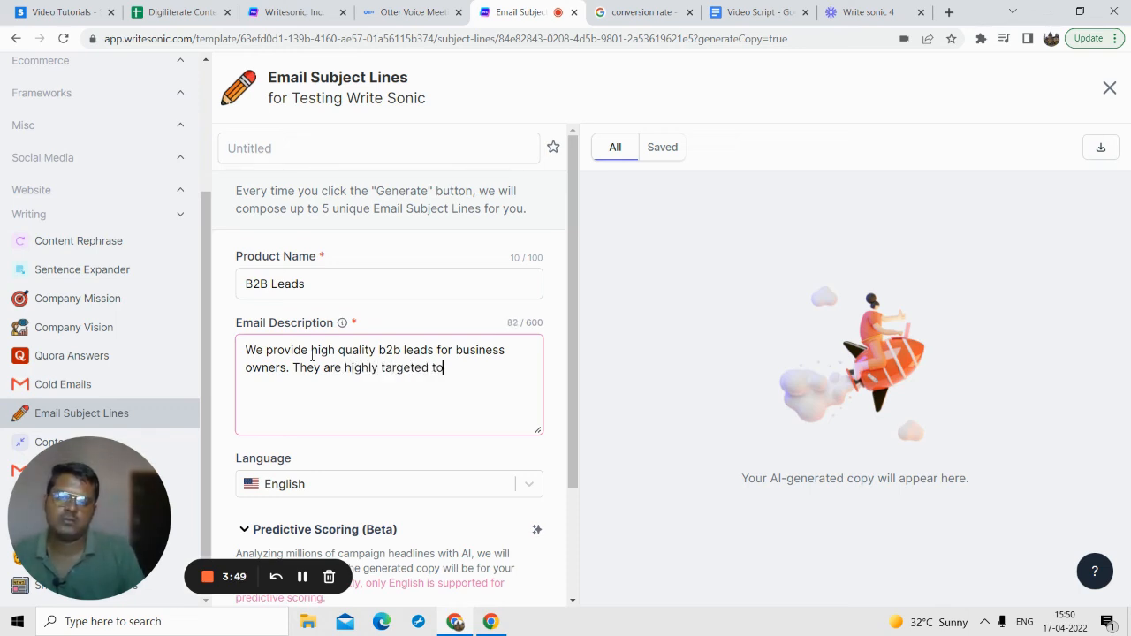
pyautogui.write('wards')
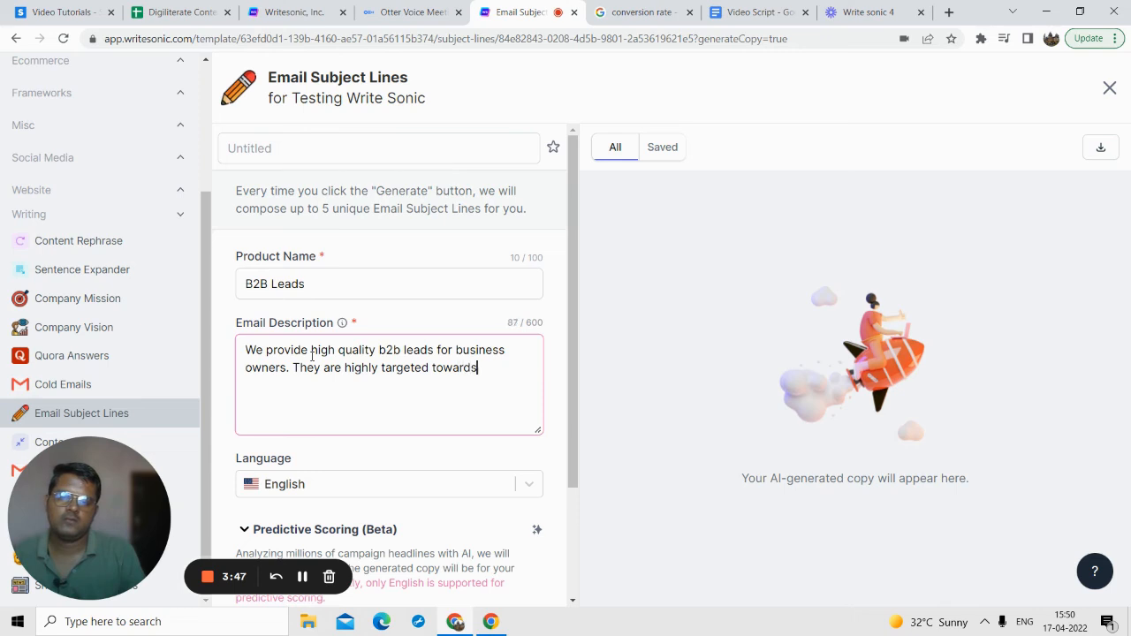
pyautogui.write(' your customers. ')
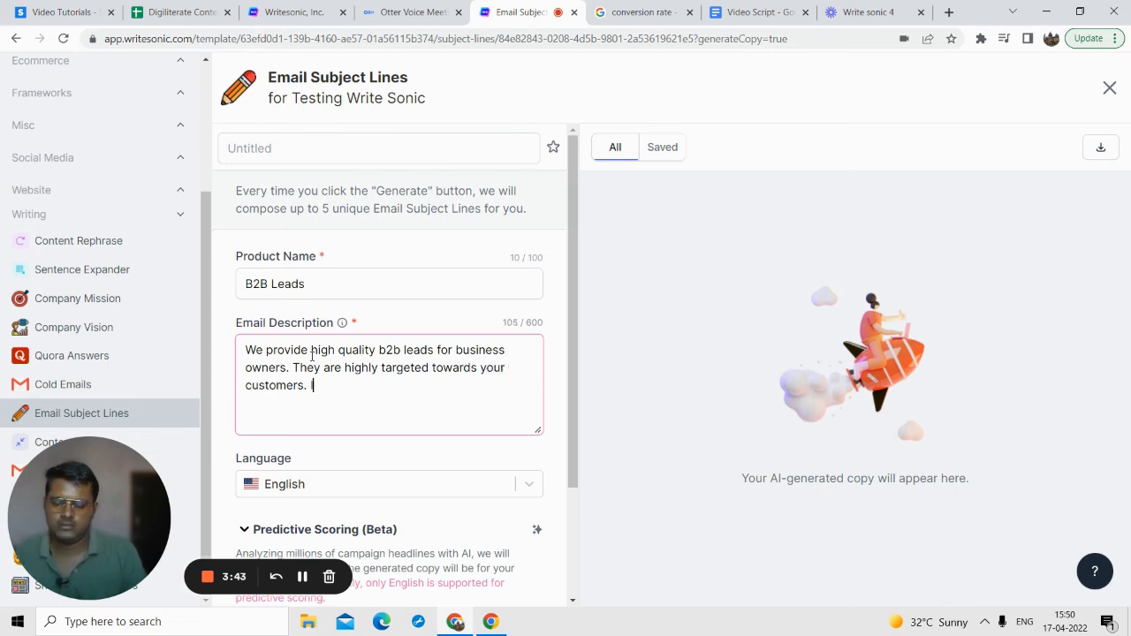
pyautogui.write('Interested in s')
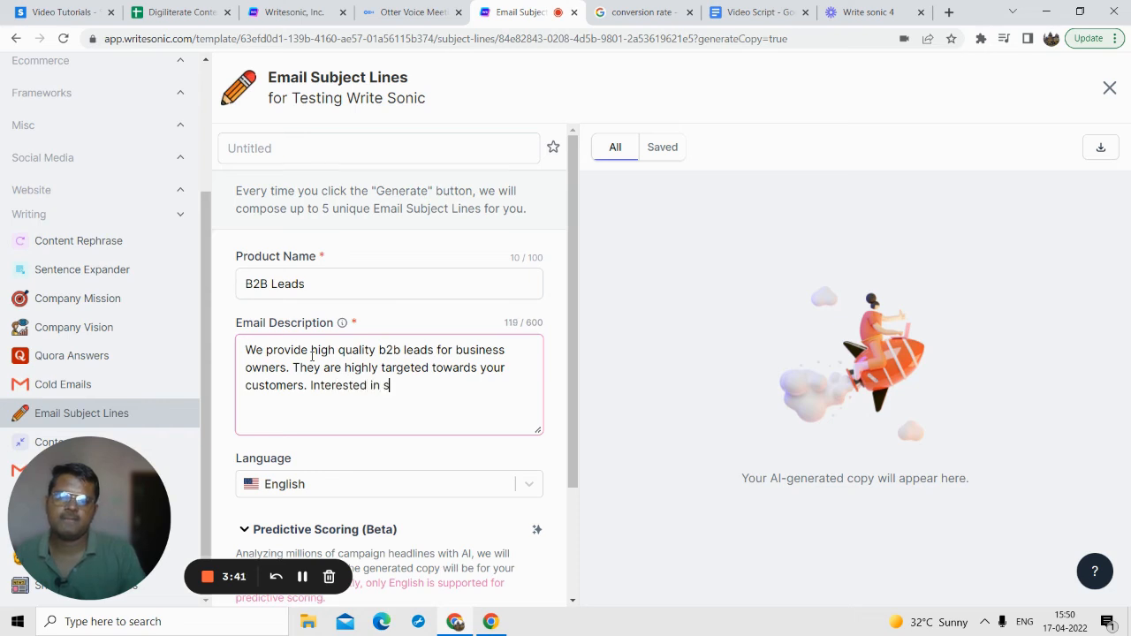
pyautogui.write('ome free lead')
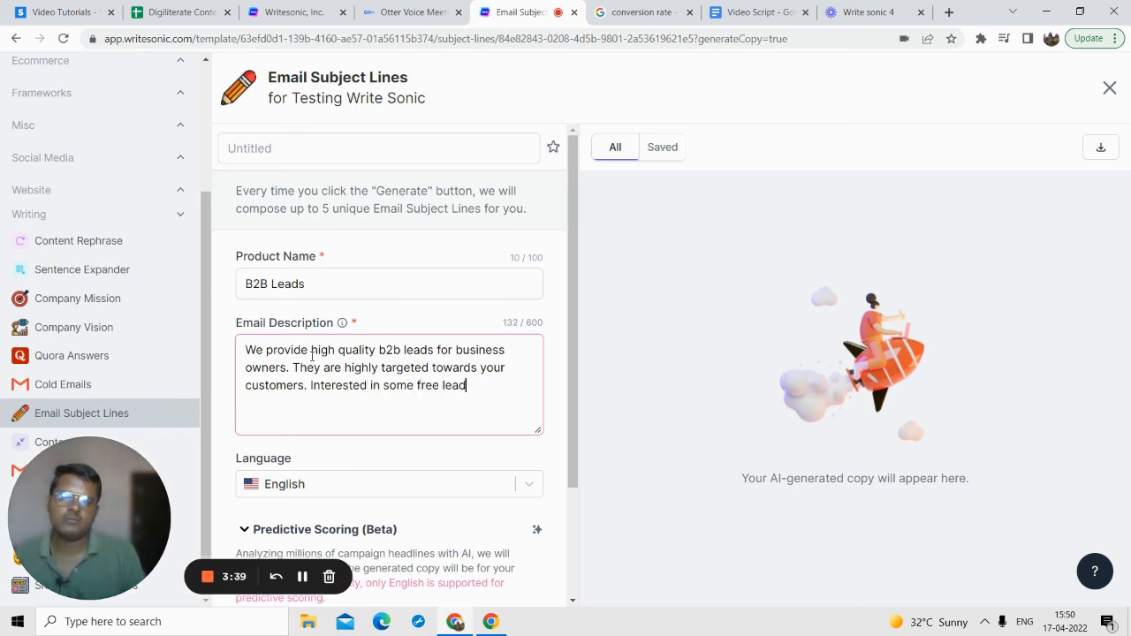
pyautogui.write('s?')
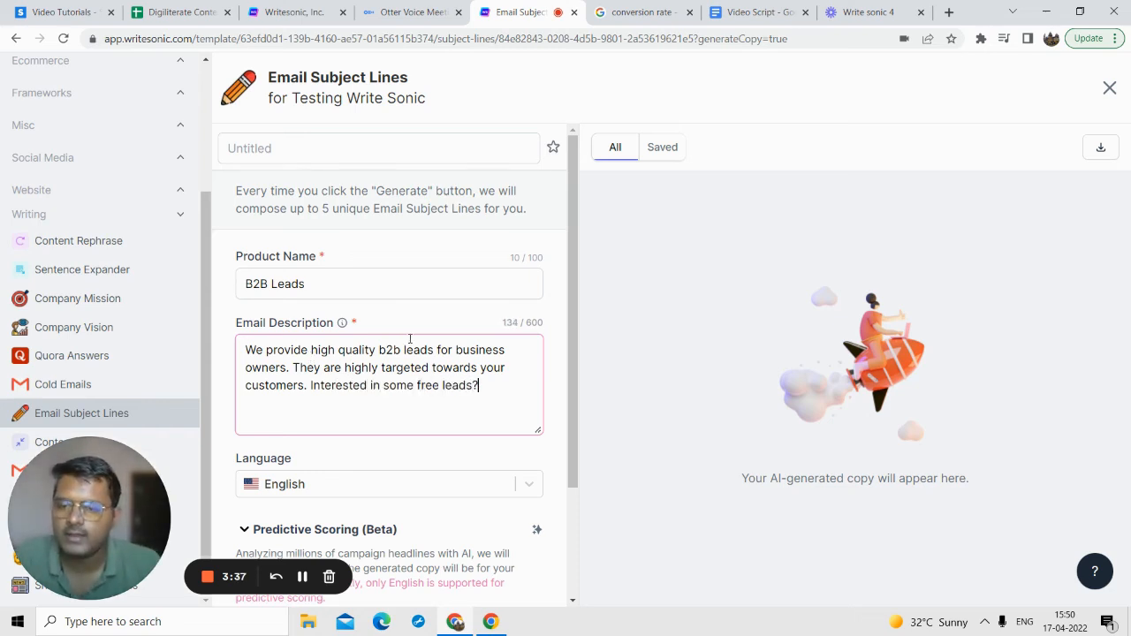
# Step: Generate the email subject lines for B2B Leads and look through the results
pyautogui.scroll(-2, 412, 345)
pyautogui.click(392, 572)
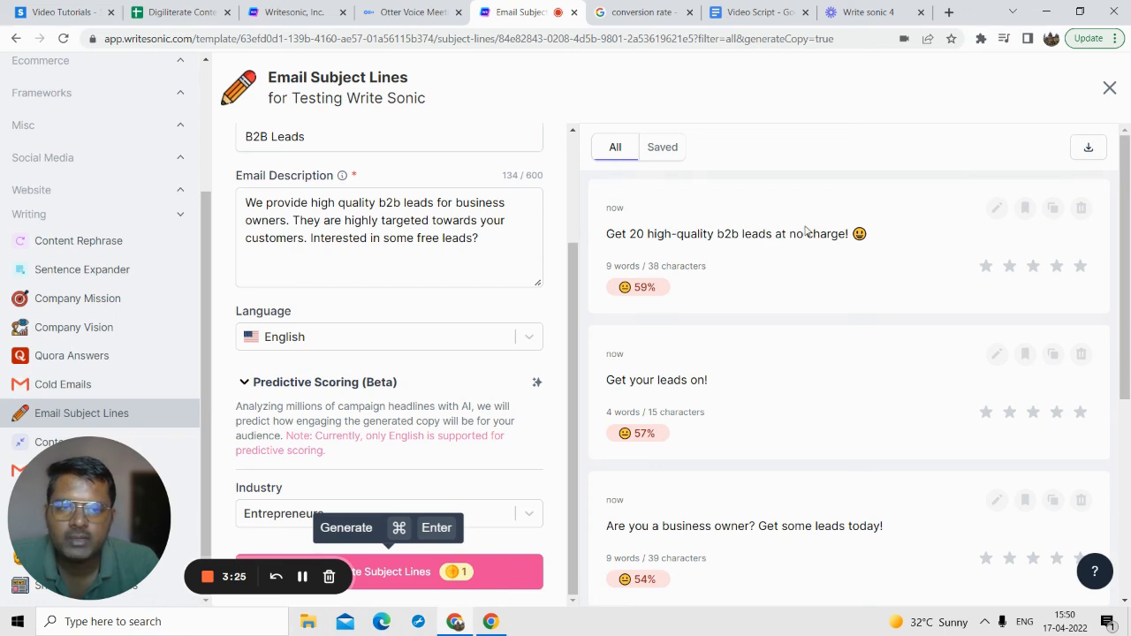
pyautogui.scroll(-3, 792, 335)
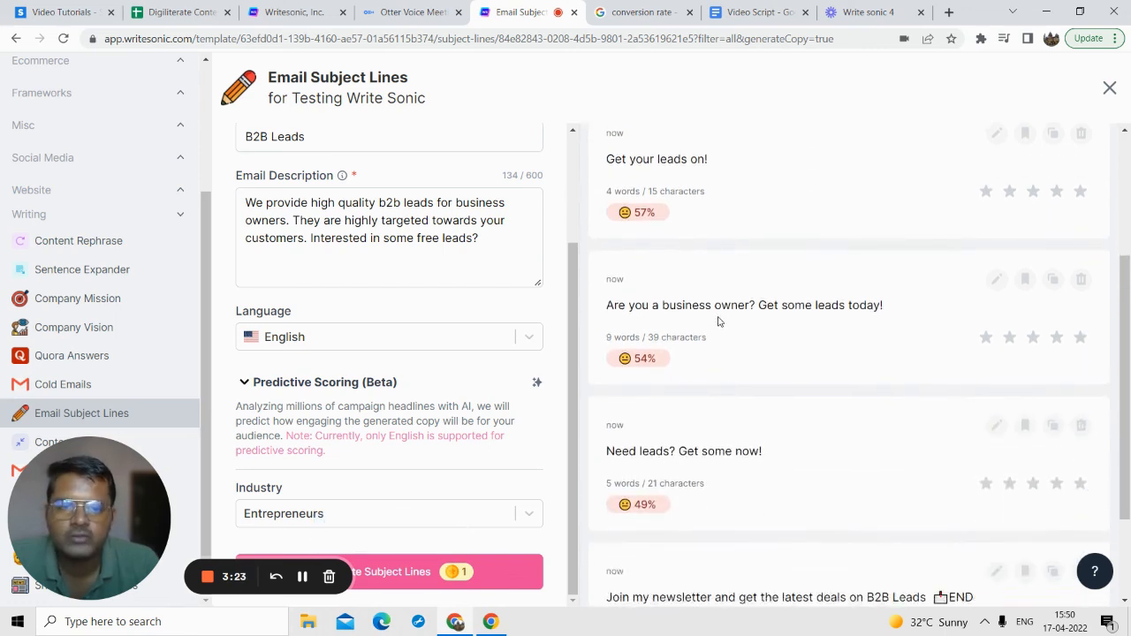
# Step: Examine the generated B2B Leads subject lines and their predictive scores against the email description and form settings
pyautogui.scroll(-2, 823, 303)
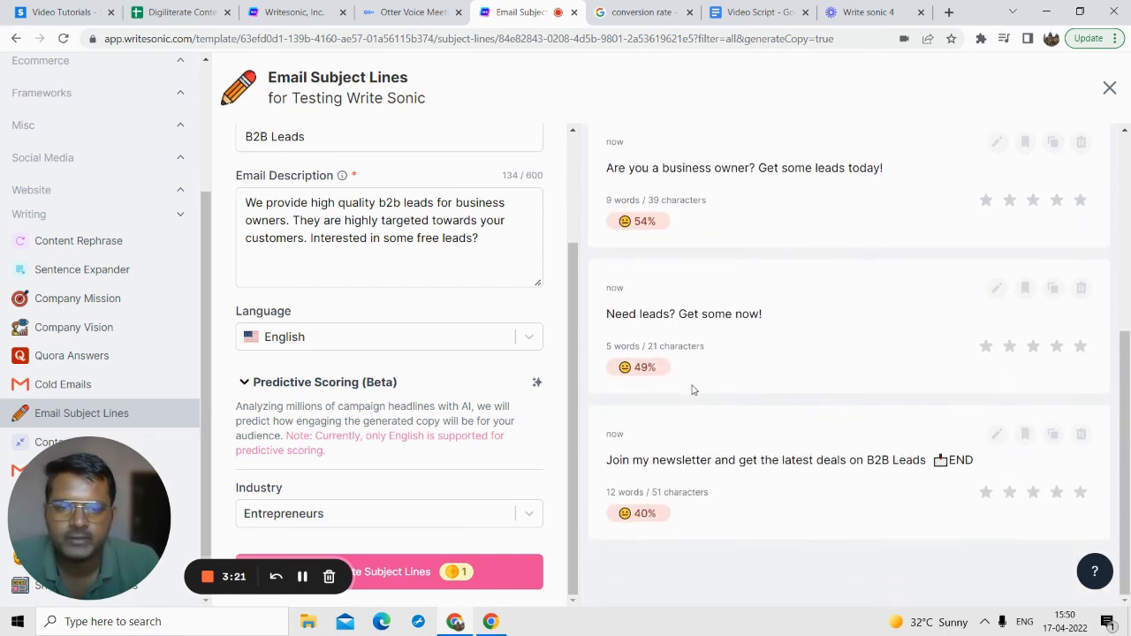
pyautogui.scroll(4, 723, 312)
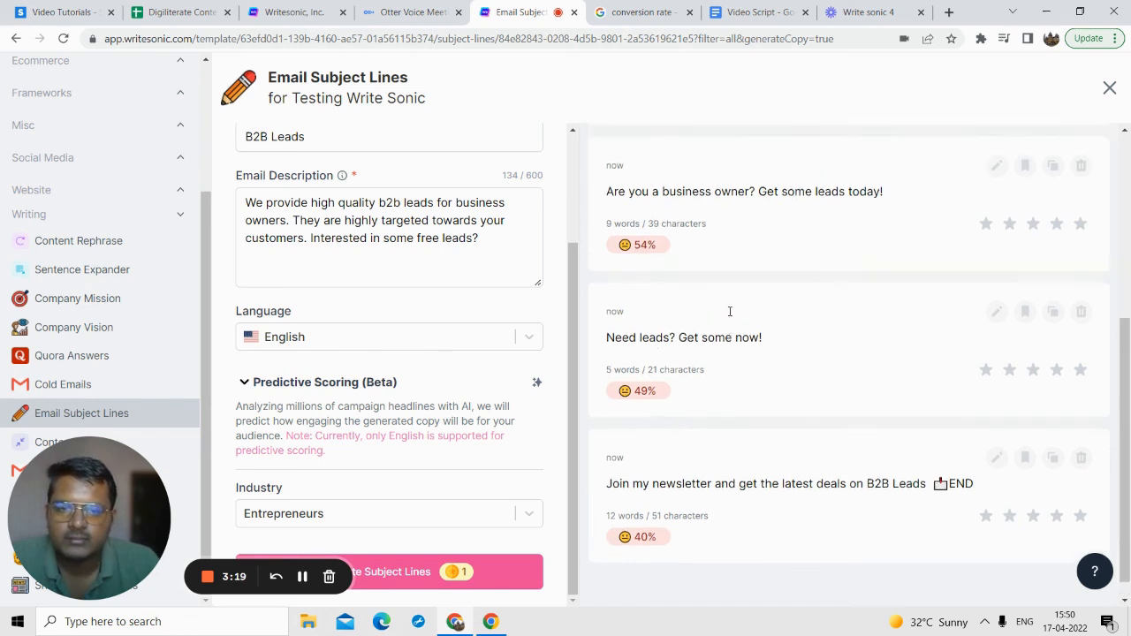
pyautogui.scroll(3, 437, 384)
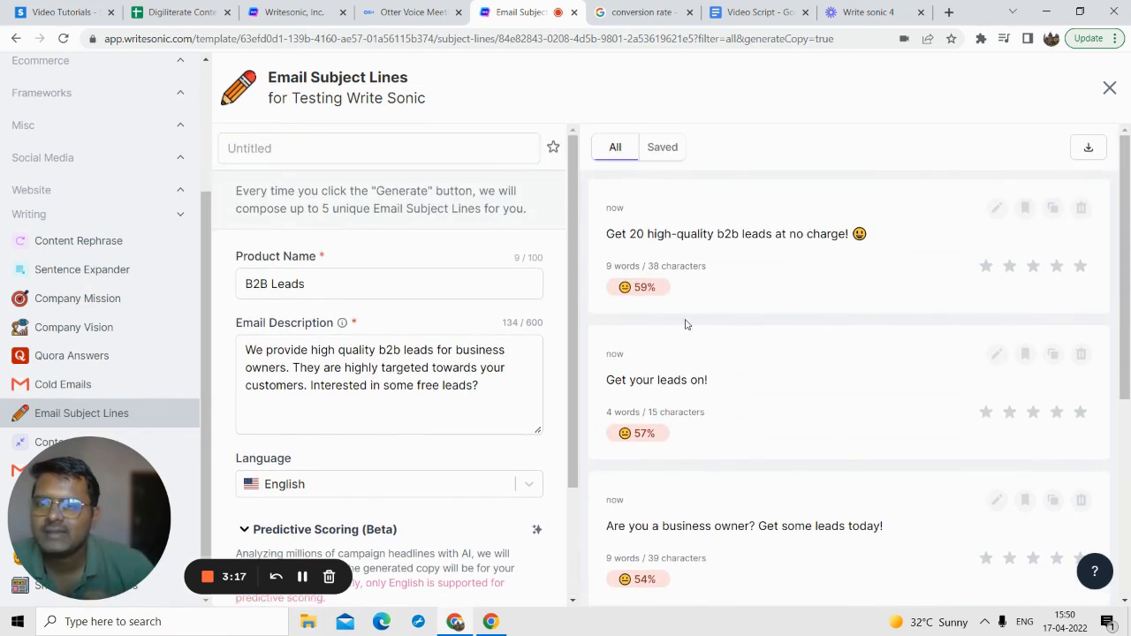
pyautogui.scroll(-1, 424, 379)
pyautogui.scroll(-1, 423, 379)
pyautogui.scroll(2, 420, 382)
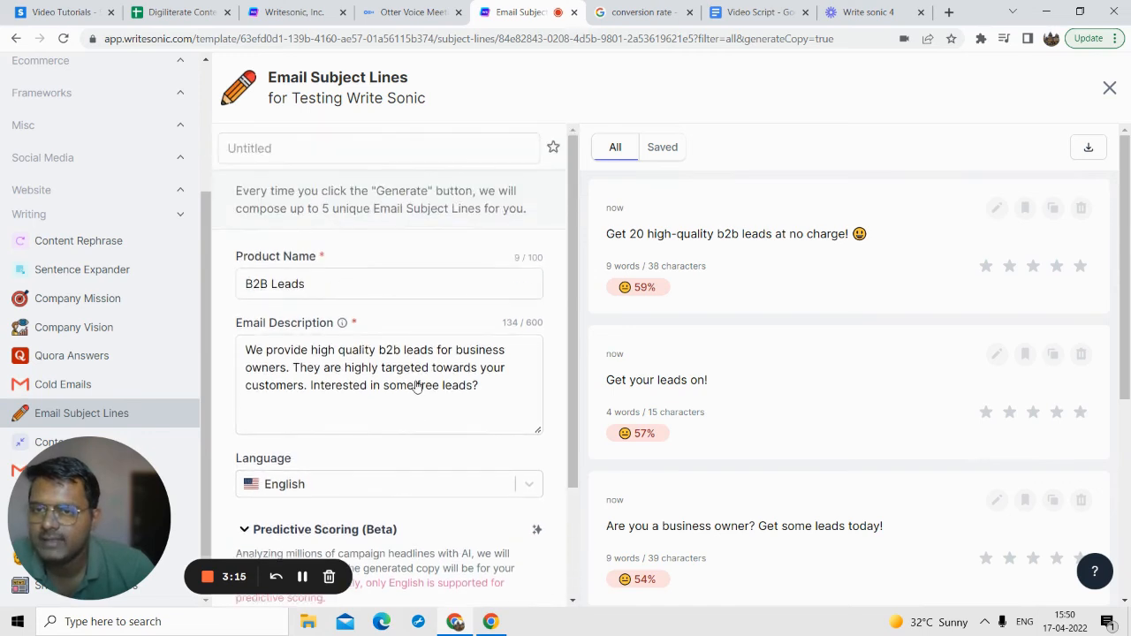
pyautogui.scroll(-1, 425, 370)
pyautogui.scroll(-1, 425, 370)
pyautogui.moveTo(103, 514); pyautogui.dragTo(604, 368)
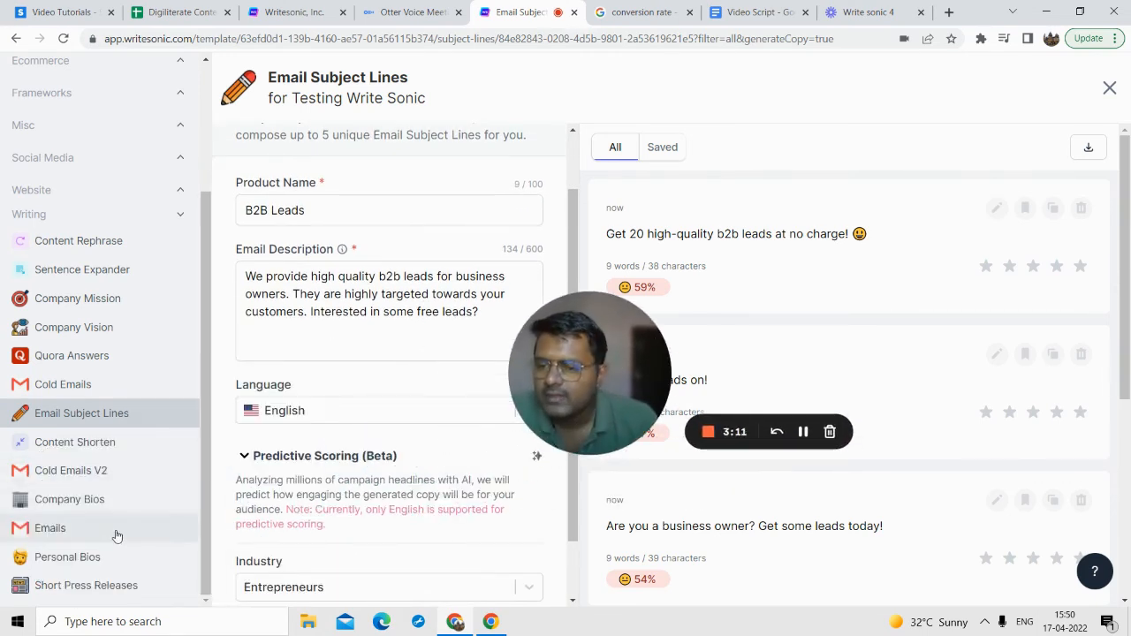
pyautogui.scroll(1, 85, 552)
pyautogui.scroll(2, 87, 530)
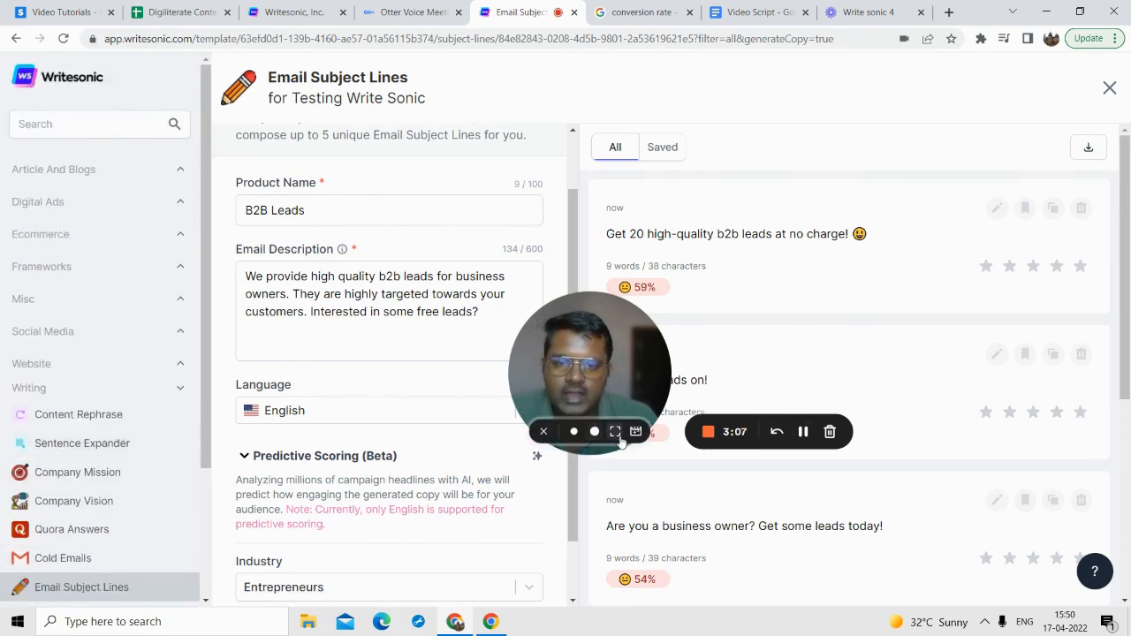
pyautogui.click(617, 433)
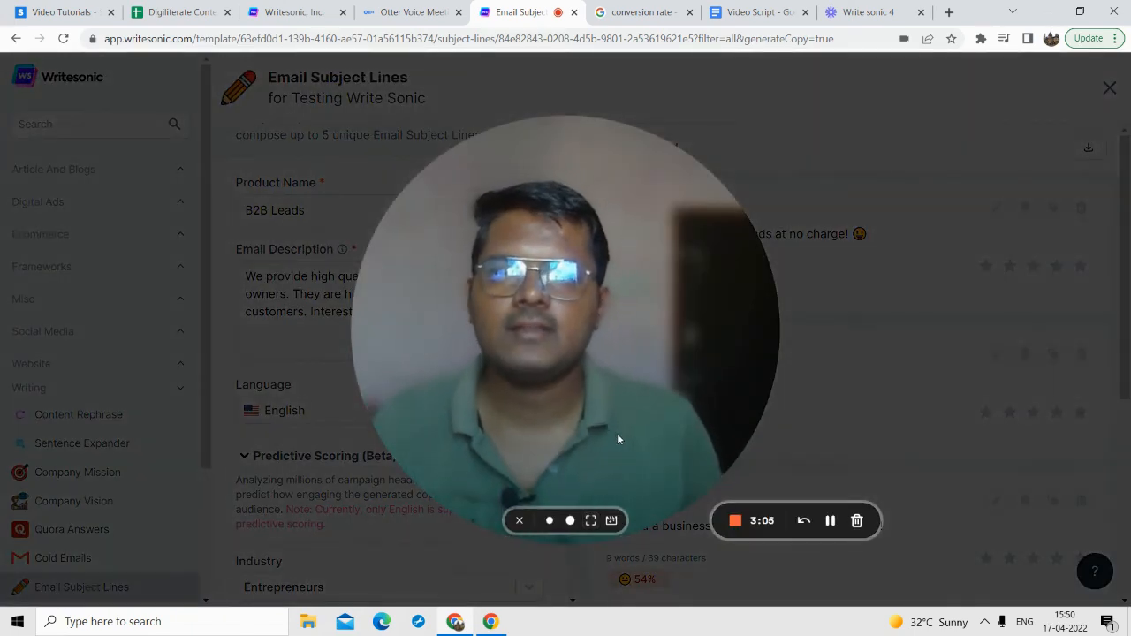